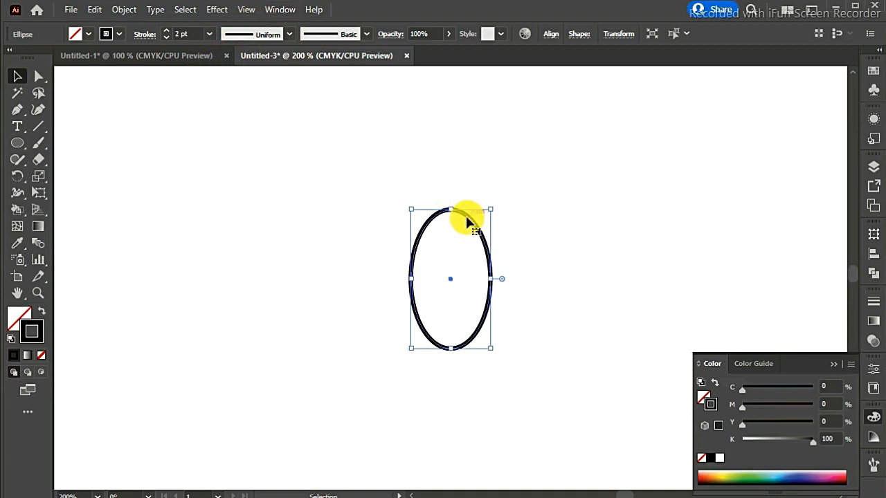
- Delete the ellipse's bottom anchor point to leave an open half-ellipse arch
{"action": "left_click", "coordinate": [38, 76]}
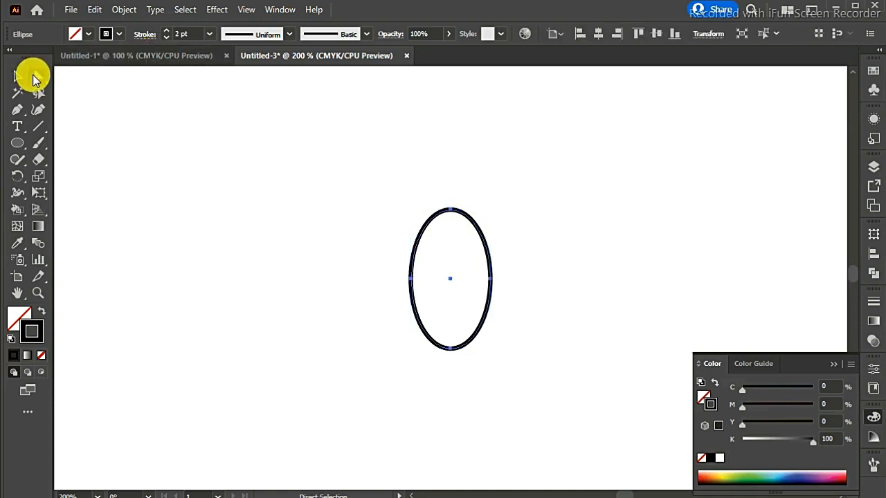
{"action": "left_click", "coordinate": [450, 351]}
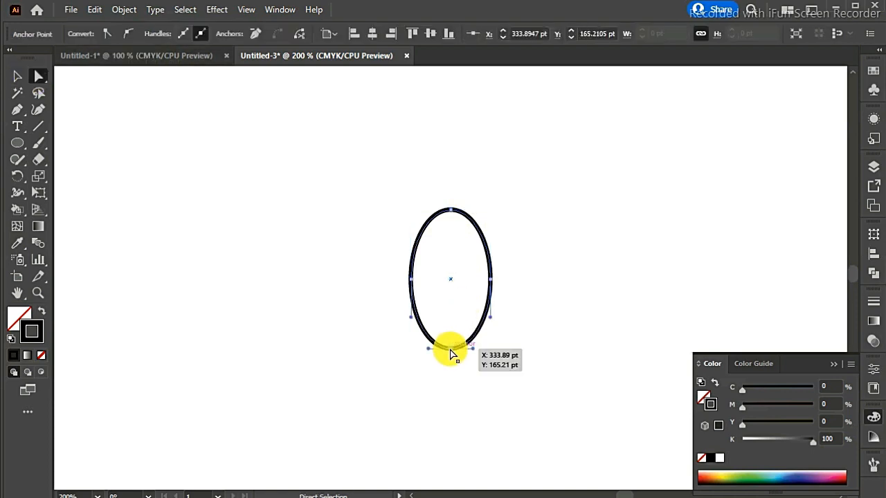
{"action": "key", "text": "Delete"}
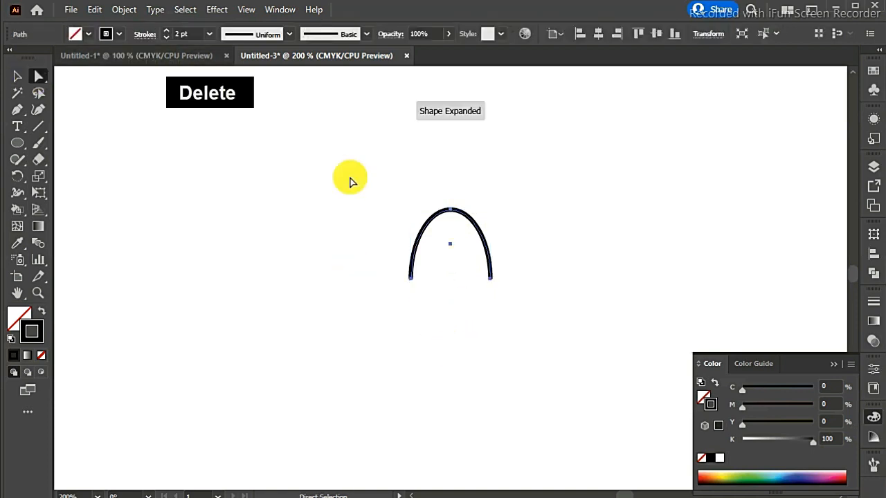
- Duplicate the arch and scale the copy down proportionally from its centre to about two thirds of its size
{"action": "key", "text": "ctrl+c"}
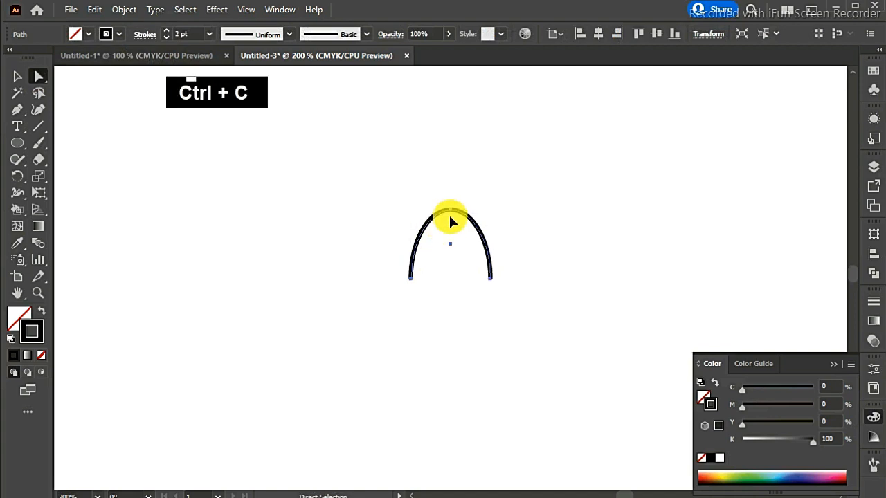
{"action": "key", "text": "ctrl+v"}
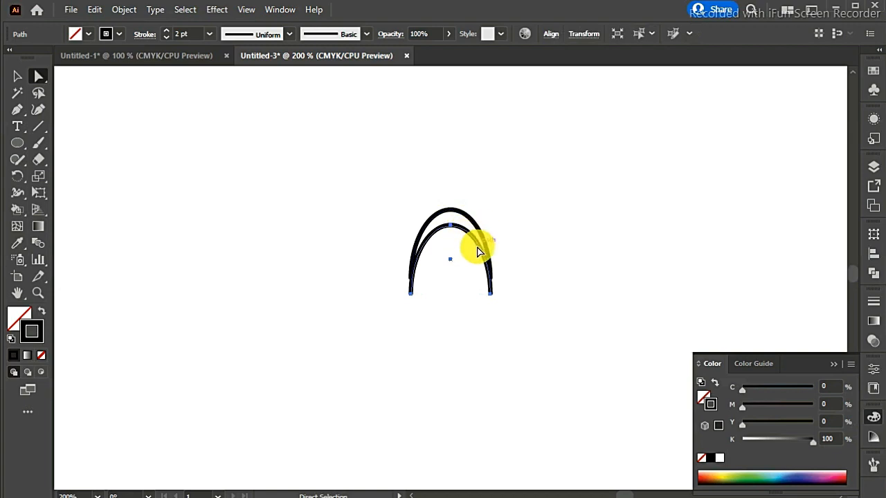
{"action": "left_click", "coordinate": [12, 80]}
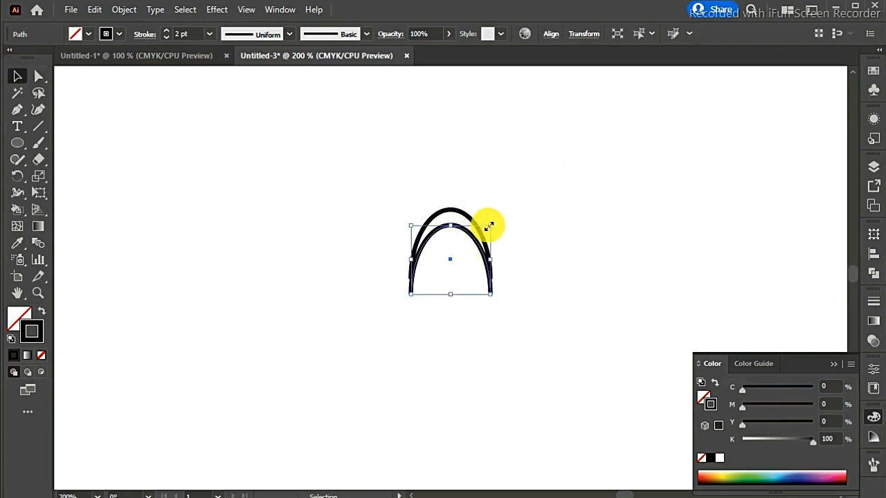
{"action": "key", "text": "shift"}
{"action": "left_click_drag", "start_coordinate": [489, 225], "coordinate": [478, 231]}
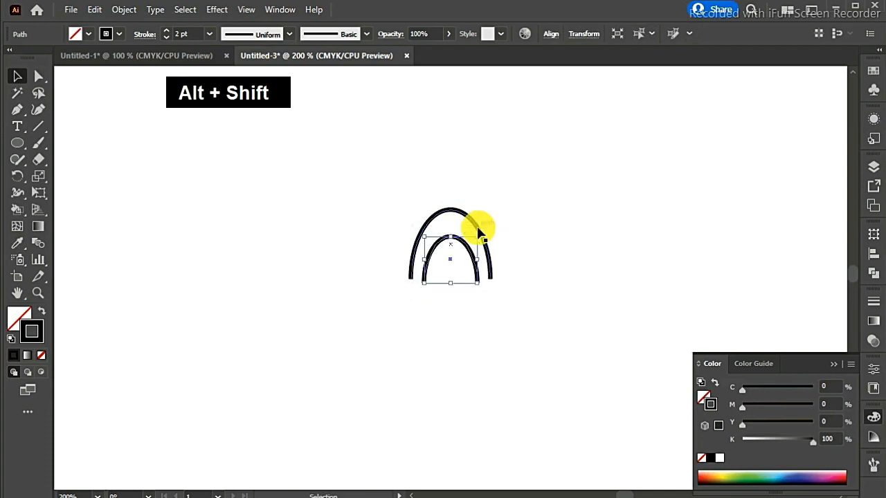
- Move the smaller arch up so its ends line up with the ends of the outer arch
{"action": "key", "text": "ctrl+equal"}
{"action": "key", "text": "ctrl+equal"}
{"action": "key", "text": "ctrl+equal"}
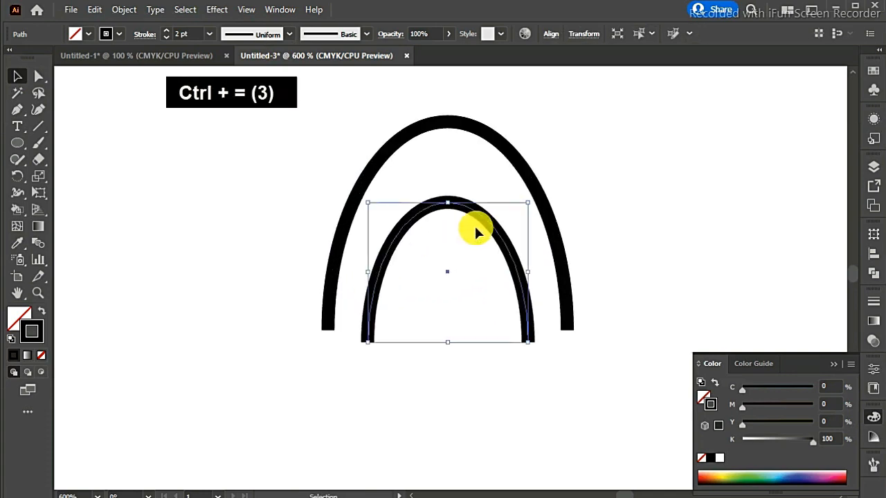
{"action": "left_click_drag", "start_coordinate": [475, 211], "coordinate": [475, 203]}
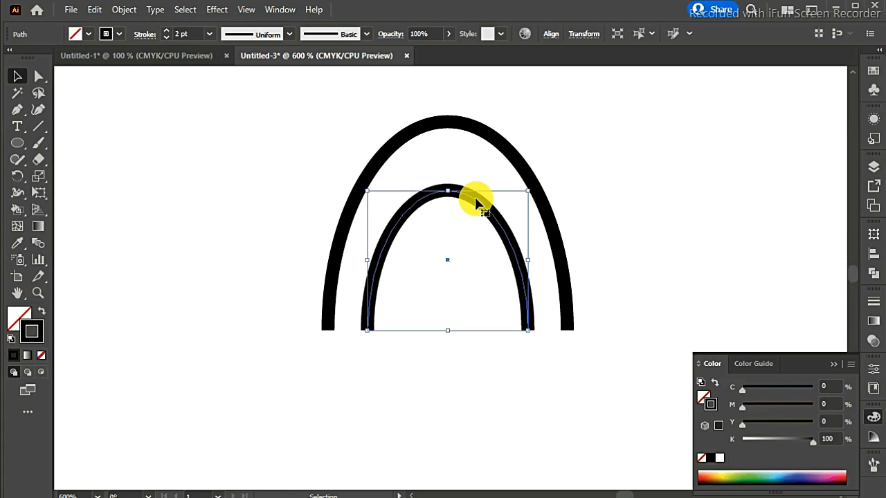
{"action": "left_click", "coordinate": [605, 204]}
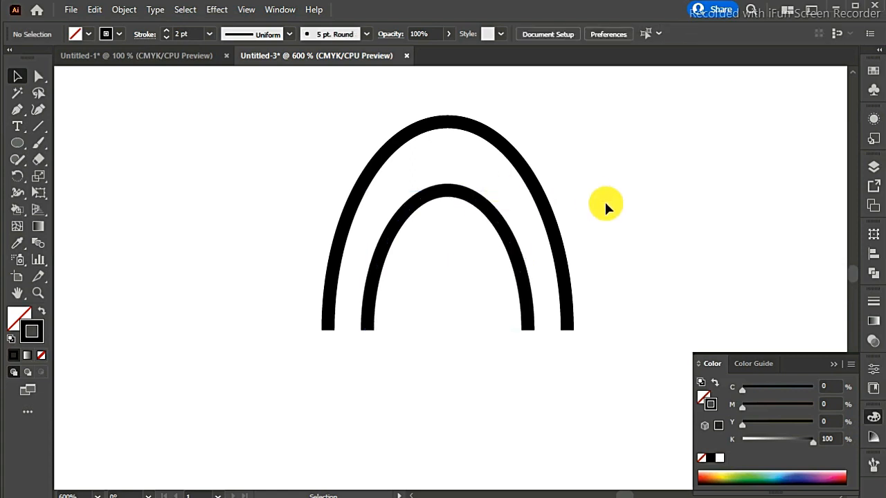
- Stretch the inner arch slightly taller from its top, keeping its ends level with the outer arch
{"action": "left_click", "coordinate": [525, 283]}
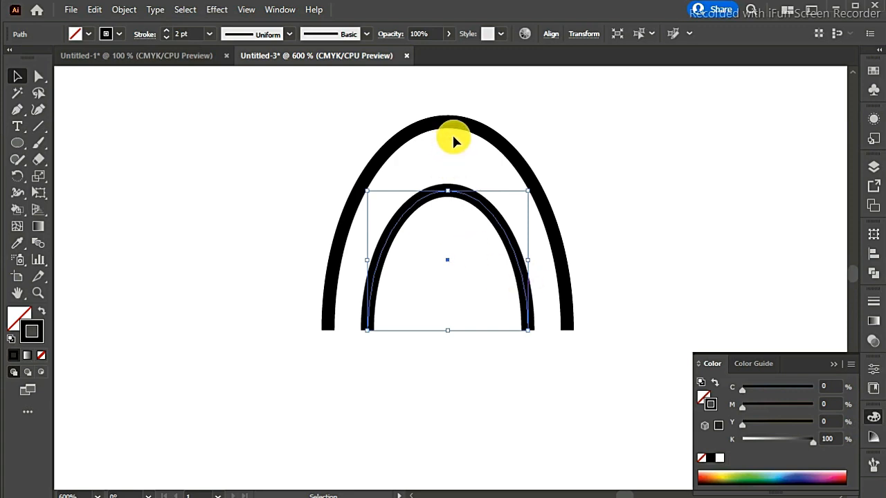
{"action": "left_click_drag", "start_coordinate": [447, 190], "coordinate": [448, 178]}
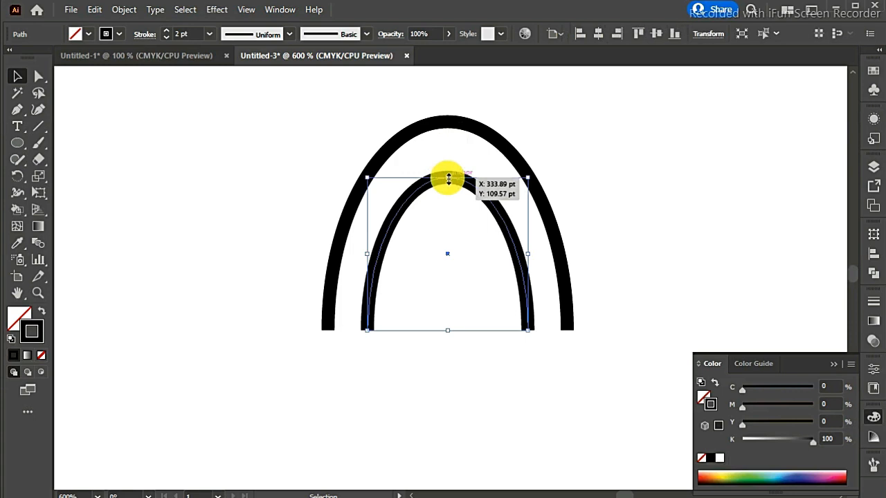
{"action": "left_click", "coordinate": [645, 196]}
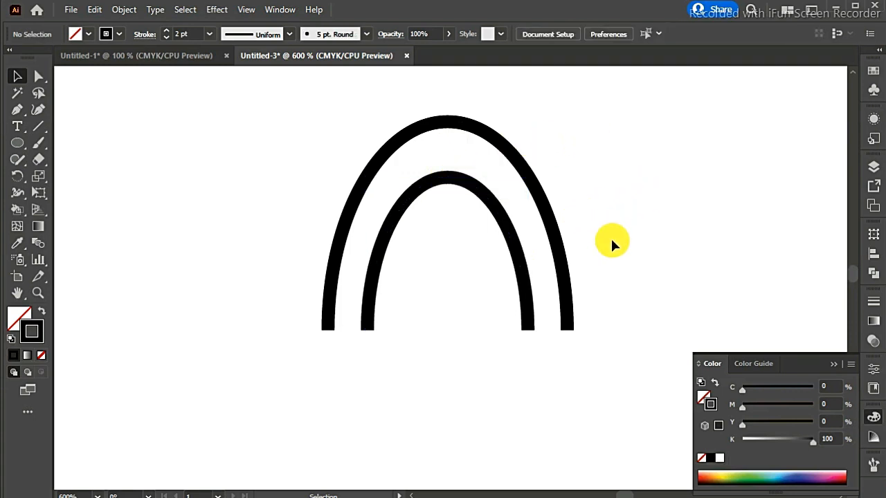
- Rotate both arches together 90° counterclockwise so they open to the right, and copy them
{"action": "key", "text": "ctrl+minus"}
{"action": "key", "text": "ctrl+minus"}
{"action": "key", "text": "ctrl+minus"}
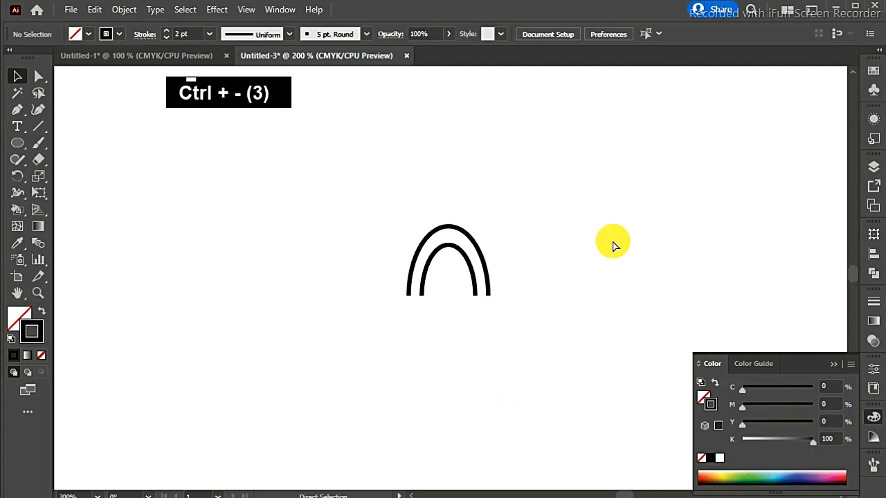
{"action": "key", "text": "ctrl"}
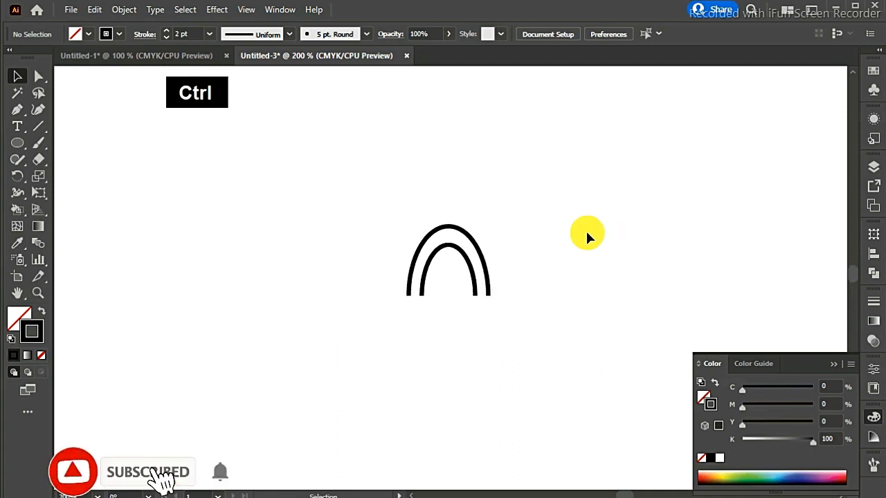
{"action": "left_click_drag", "start_coordinate": [353, 200], "coordinate": [565, 344]}
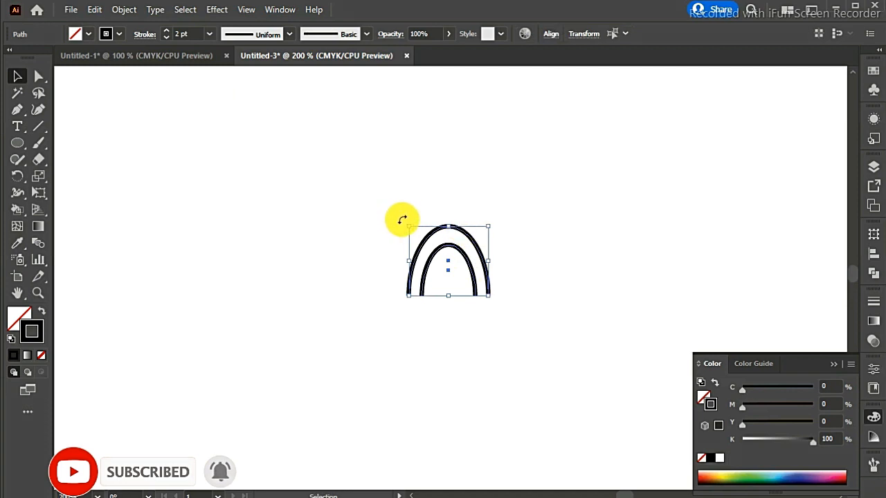
{"action": "key", "text": "shift"}
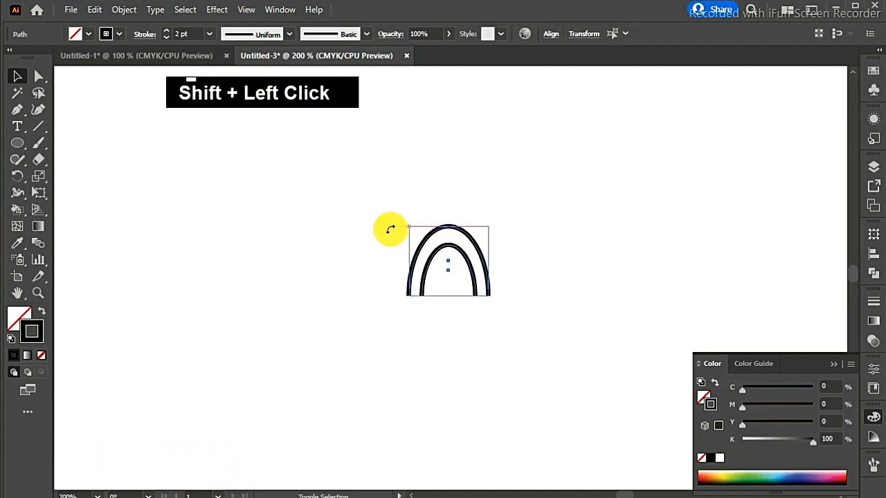
{"action": "left_click_drag", "start_coordinate": [390, 233], "coordinate": [375, 304]}
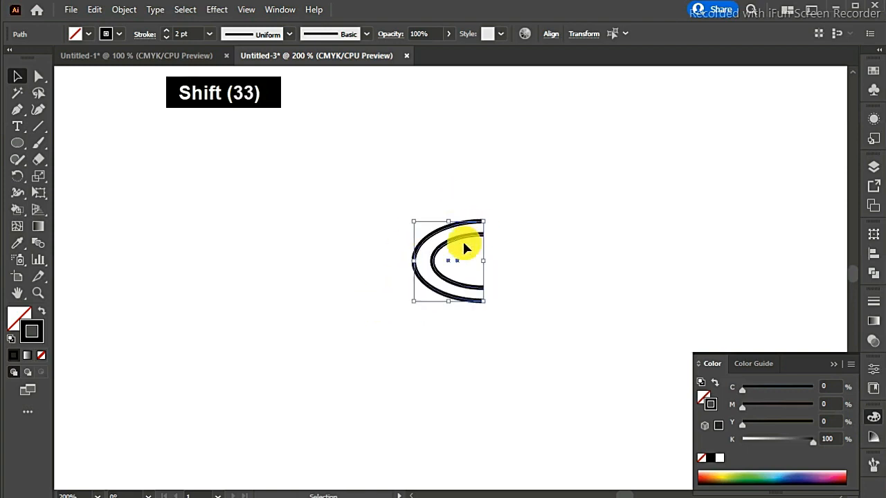
{"action": "key", "text": "ctrl+c"}
{"action": "key", "text": "ctrl+v"}
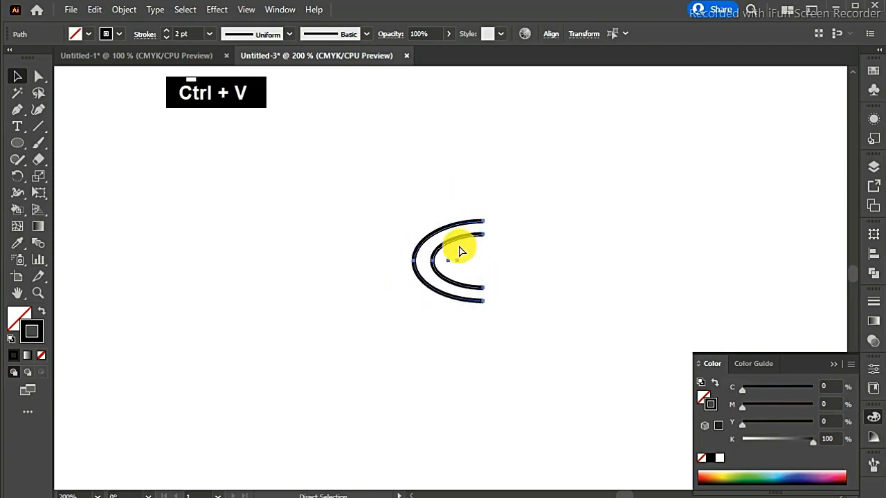
{"action": "key", "text": "ctrl"}
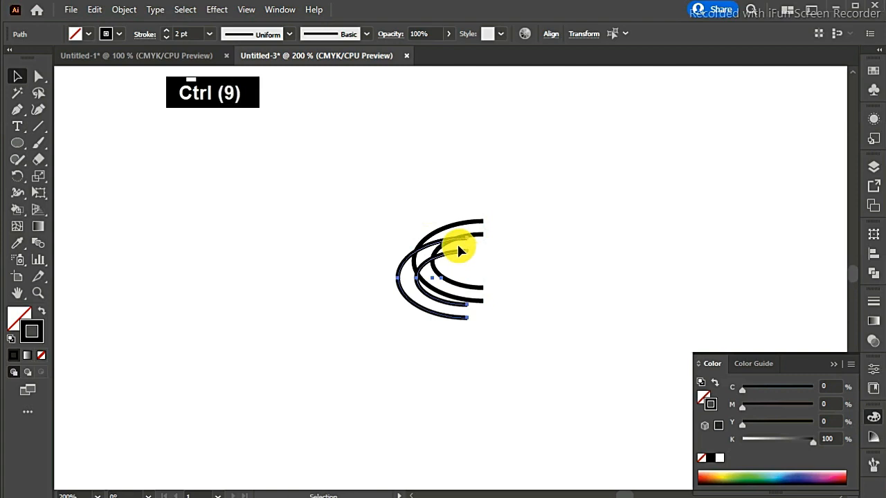
{"action": "key", "text": "ctrl"}
{"action": "key", "text": "ctrl+z"}
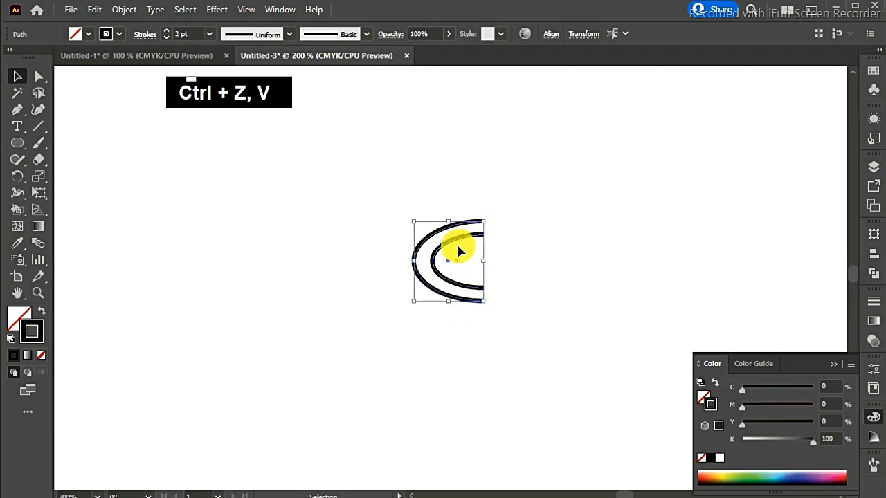
- Paste the copied arches in front at the same position and reflect them across the vertical axis
{"action": "key", "text": "ctrl+f"}
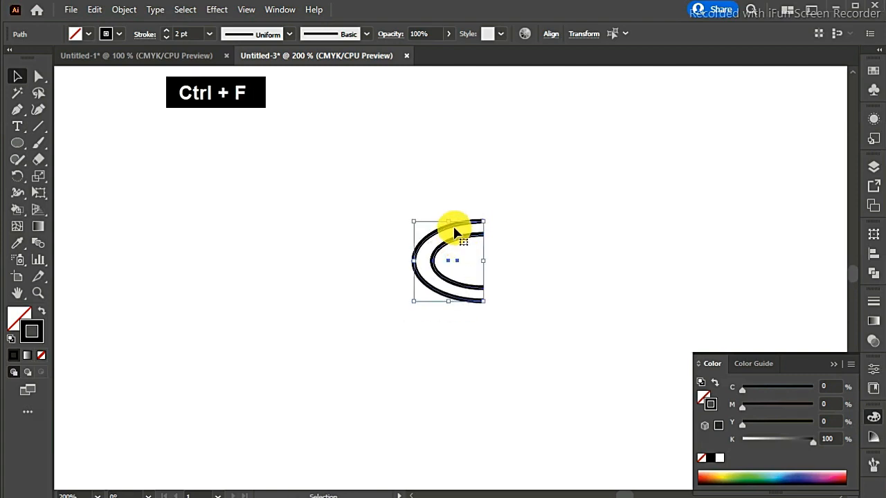
{"action": "right_click", "coordinate": [454, 226]}
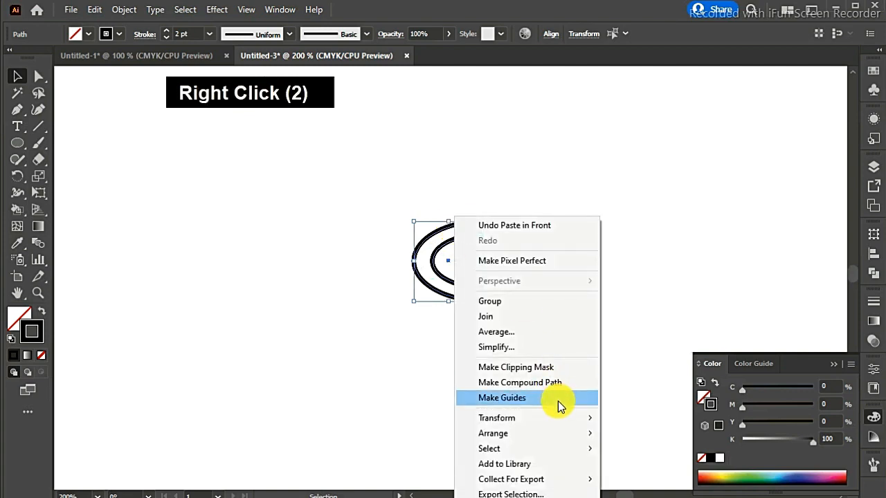
{"action": "mouse_move", "coordinate": [559, 417]}
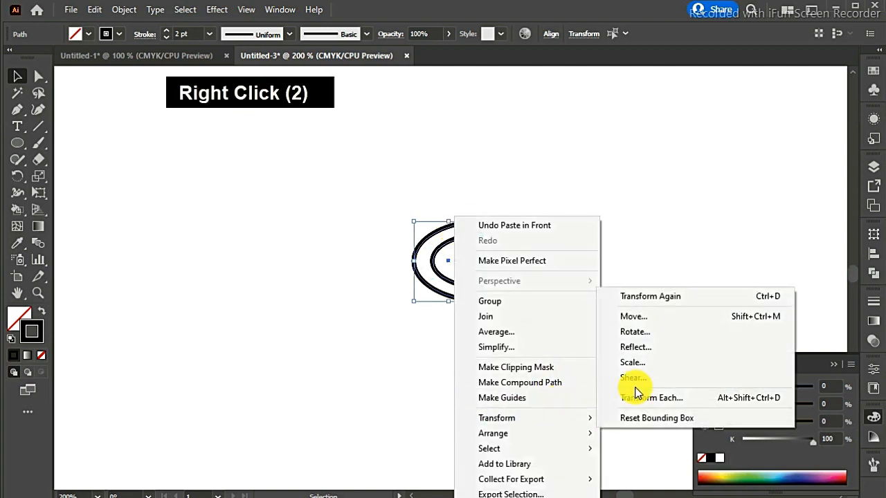
{"action": "left_click", "coordinate": [694, 349]}
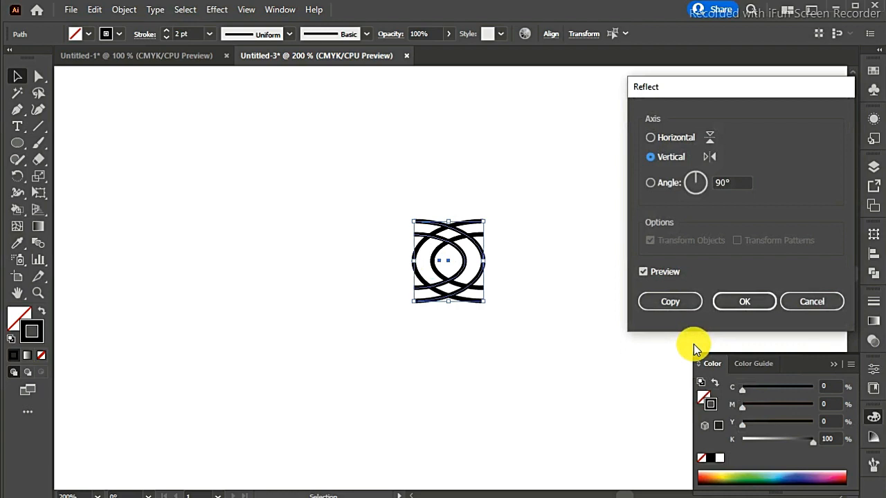
{"action": "left_click", "coordinate": [742, 300]}
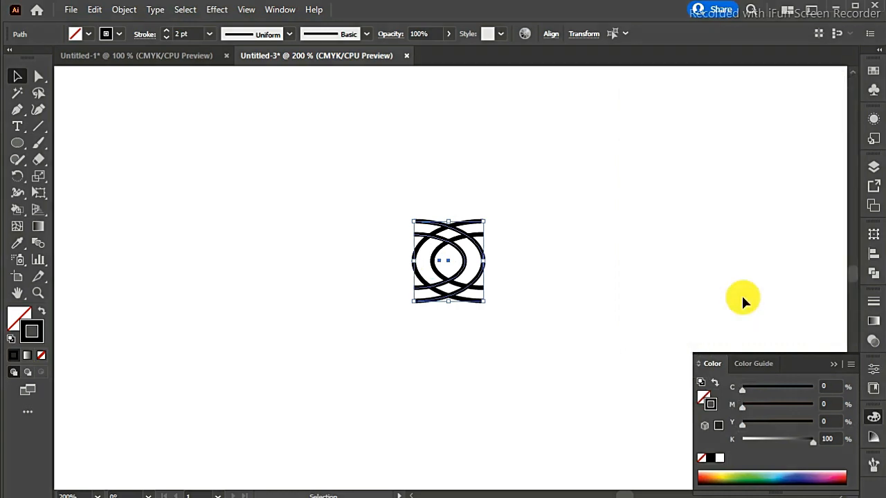
- Nudge the mirrored arches left until the two inner curves overlap in only a narrow lens at the centre
{"action": "key", "text": "Left"}
{"action": "key", "text": "Left"}
{"action": "key", "text": "Left"}
{"action": "key", "text": "Left"}
{"action": "key", "text": "Left"}
{"action": "key", "text": "Left"}
{"action": "key", "text": "Left"}
{"action": "key", "text": "Left"}
{"action": "key", "text": "Left"}
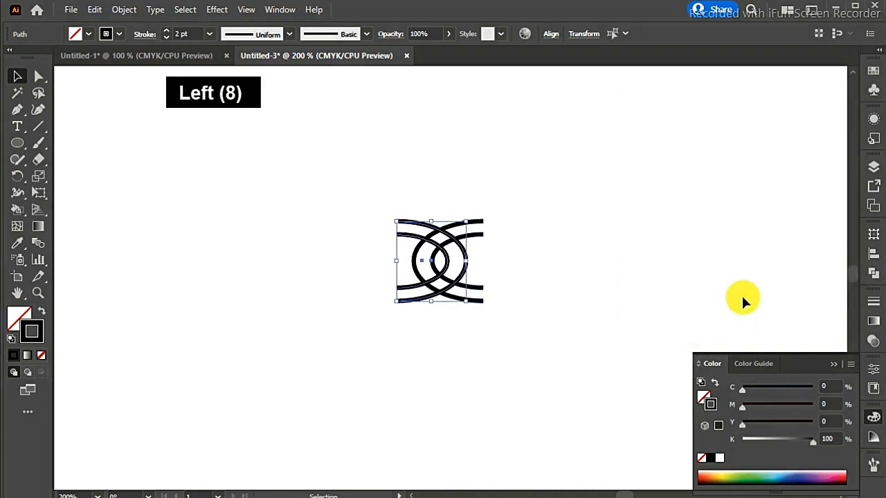
{"action": "key", "text": "Right"}
{"action": "key", "text": "Right"}
{"action": "key", "text": "Left"}
{"action": "key", "text": "Right"}
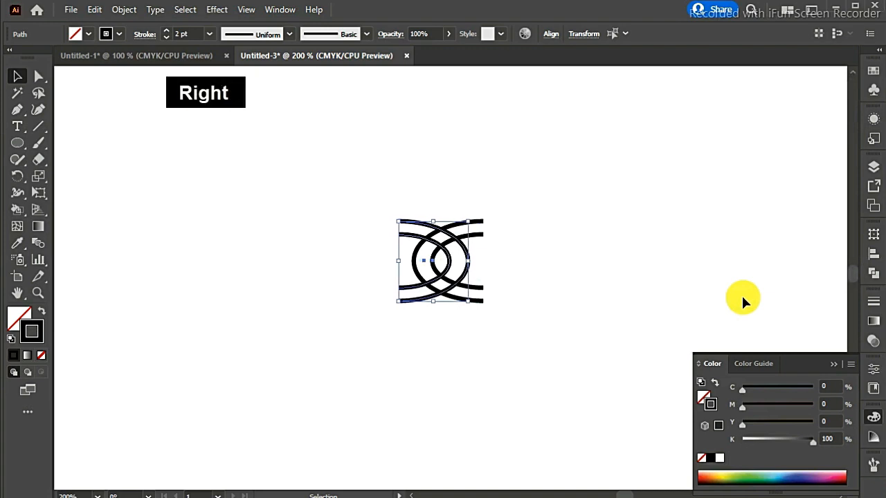
{"action": "key", "text": "ctrl+equal"}
{"action": "key", "text": "ctrl+equal"}
{"action": "key", "text": "ctrl+equal"}
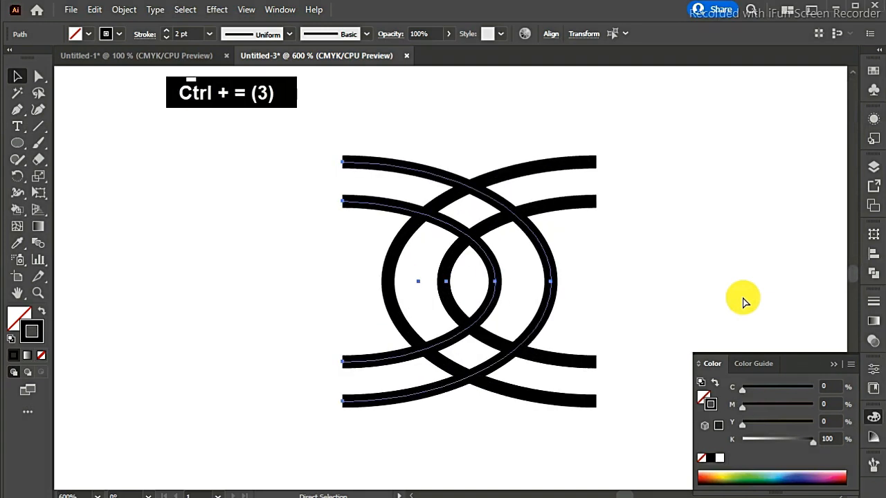
{"action": "key", "text": "Left"}
{"action": "key", "text": "Left"}
{"action": "key", "text": "Left"}
{"action": "key", "text": "Left"}
{"action": "key", "text": "Left"}
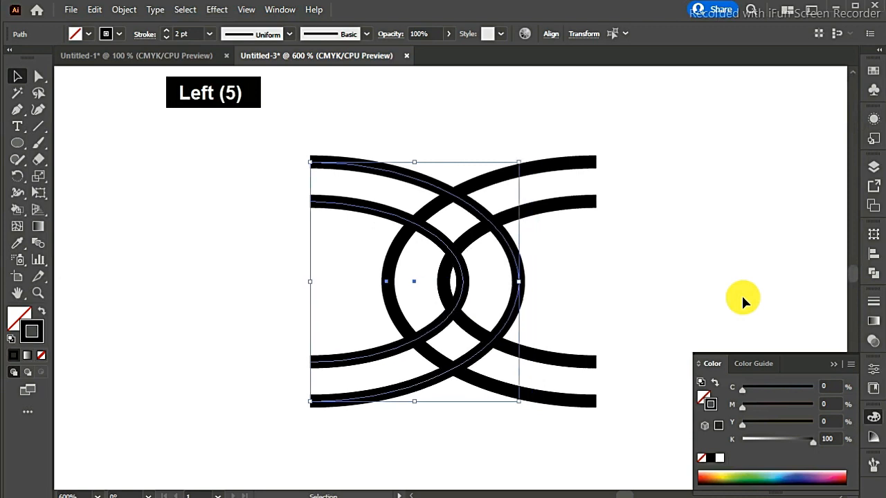
{"action": "left_click", "coordinate": [751, 225]}
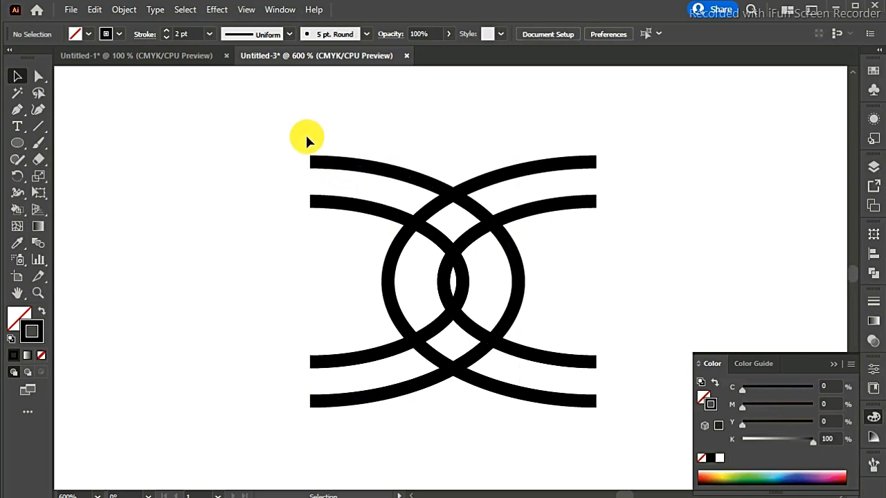
- Remove the two line segments crossing the upper band between the outer and inner left-hand arches with the Shape Builder tool
{"action": "left_click_drag", "start_coordinate": [247, 138], "coordinate": [632, 433]}
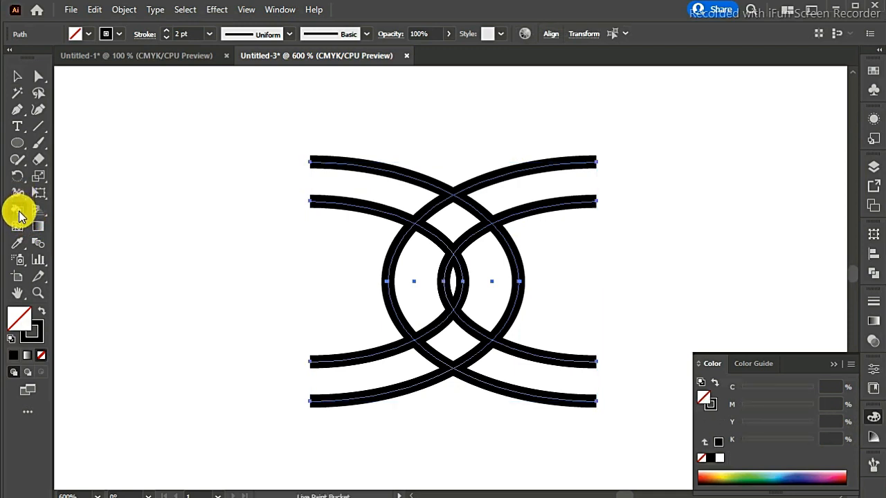
{"action": "left_click_drag", "start_coordinate": [17, 209], "coordinate": [49, 205]}
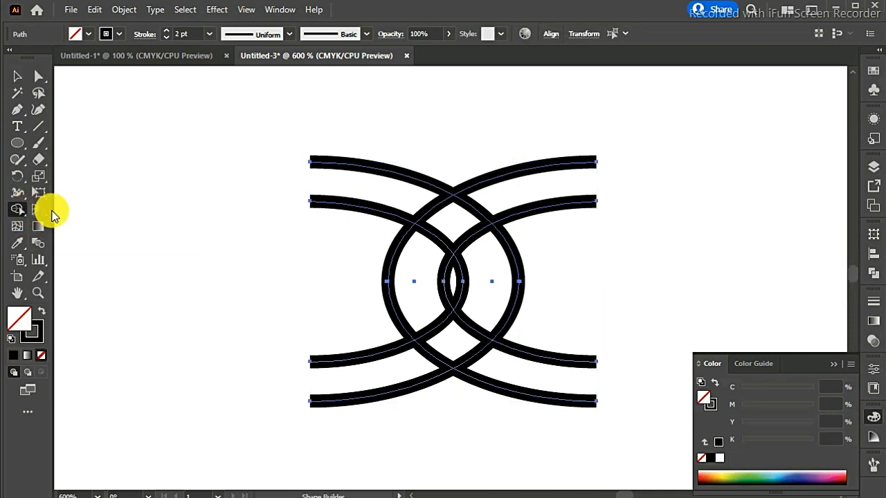
{"action": "left_click", "coordinate": [434, 205], "text": "alt"}
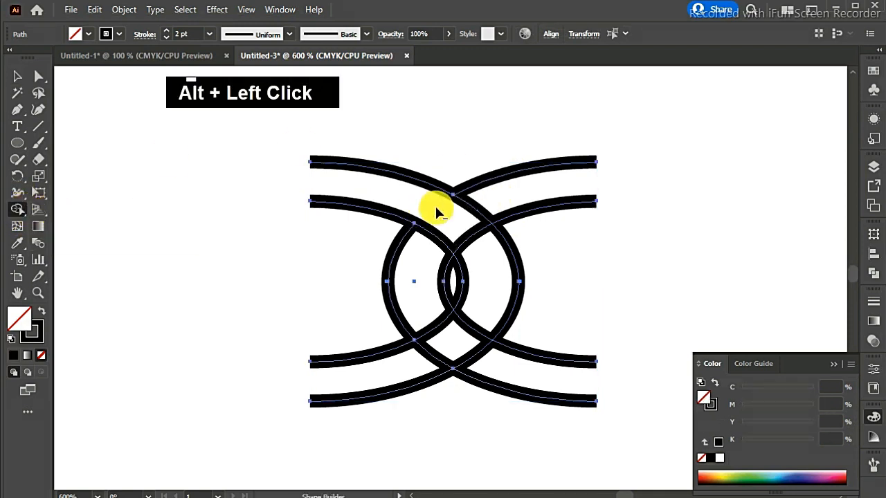
{"action": "left_click", "coordinate": [467, 233], "text": "alt"}
{"action": "left_click", "coordinate": [469, 234], "text": "alt"}
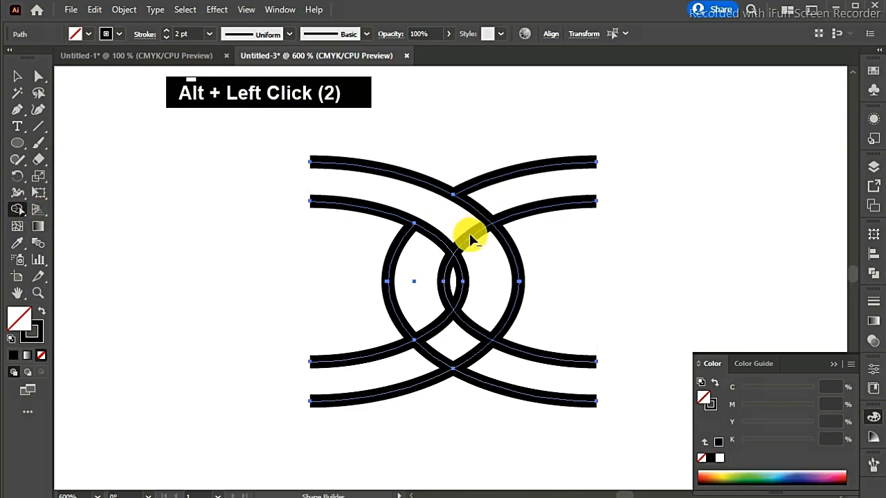
{"action": "left_click", "coordinate": [472, 237], "text": "alt"}
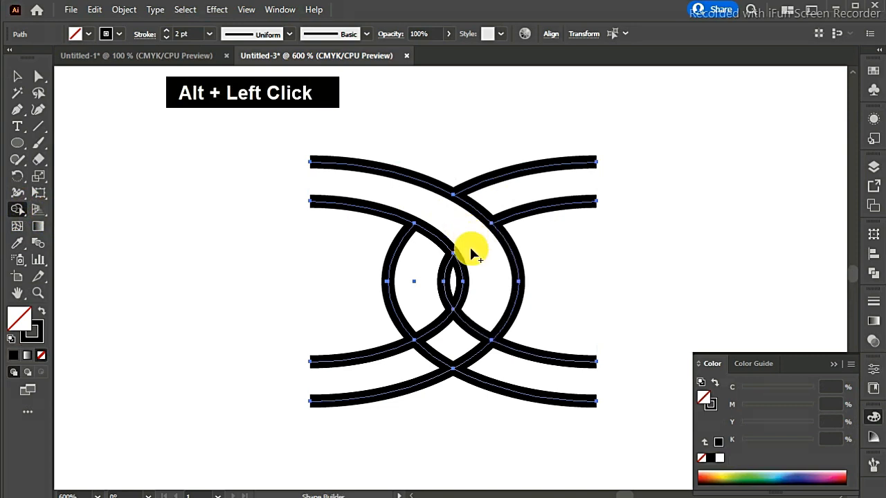
- Remove the two line segments crossing the lower band with Shape Builder so the arches interlace, and deselect the artwork
{"action": "left_click", "coordinate": [437, 324], "text": "alt"}
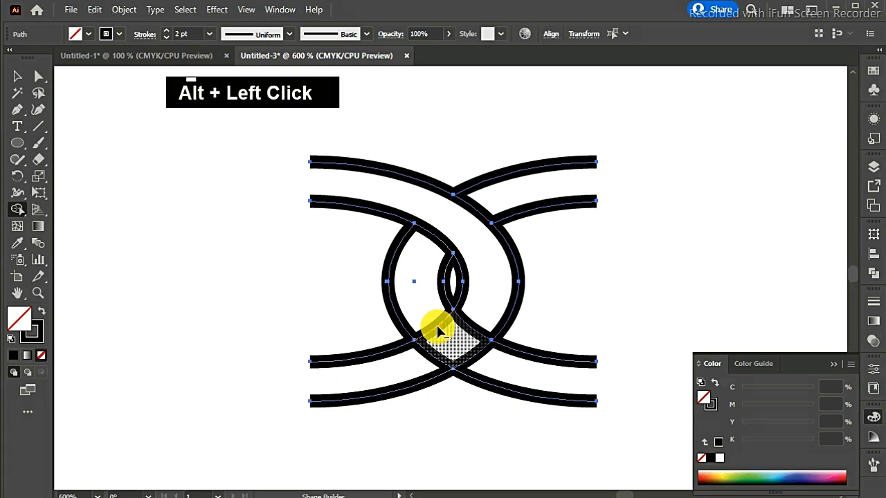
{"action": "left_click", "coordinate": [472, 357], "text": "alt"}
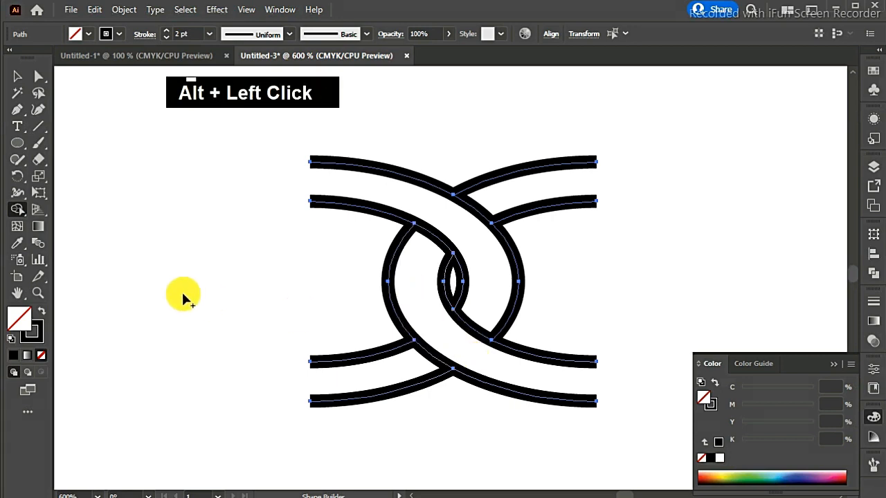
{"action": "left_click", "coordinate": [17, 76]}
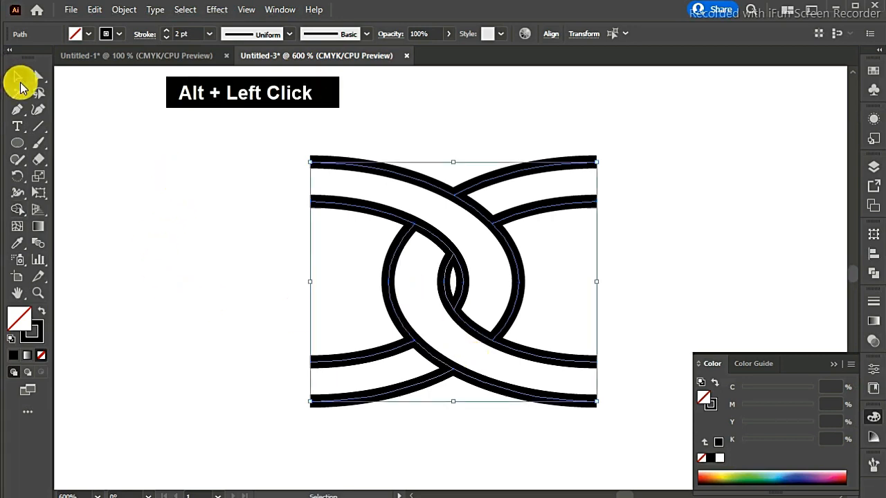
{"action": "left_click", "coordinate": [166, 171]}
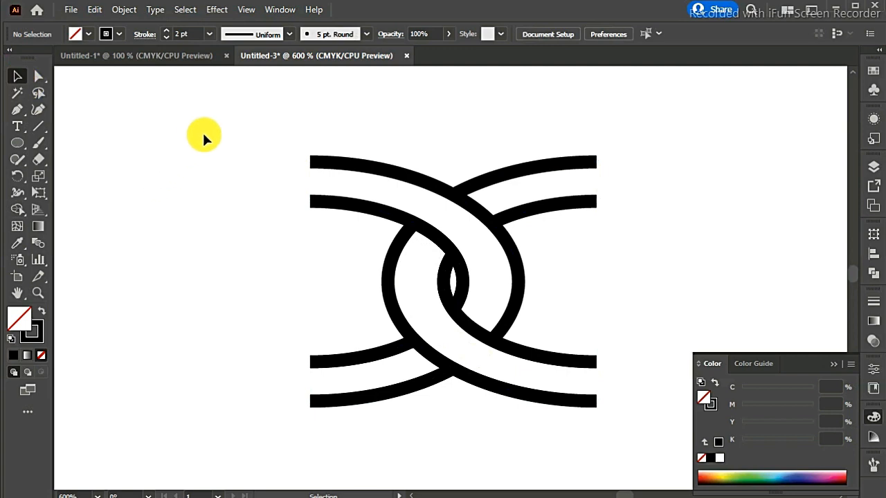
- Try to scale the whole interlaced motif down proportionally about its centre, and undo the last scaling
{"action": "left_click_drag", "start_coordinate": [205, 135], "coordinate": [623, 427]}
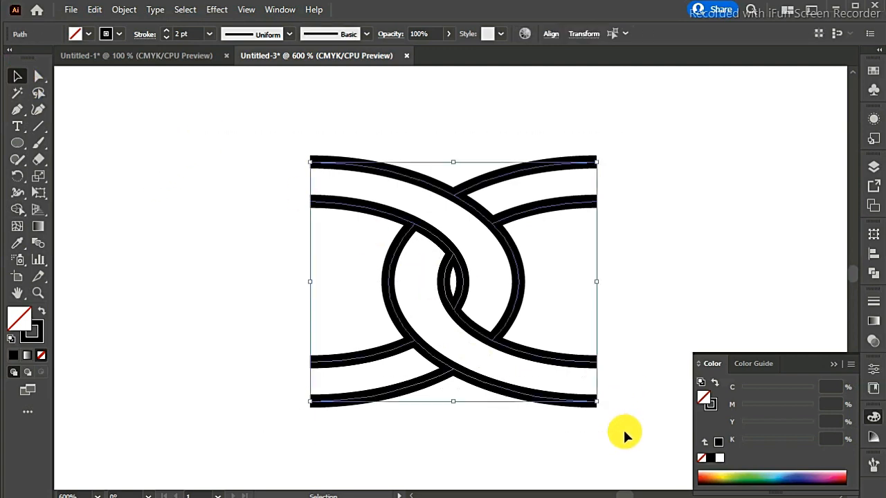
{"action": "key", "text": "ctrl+minus"}
{"action": "key", "text": "ctrl+minus"}
{"action": "key", "text": "ctrl+minus"}
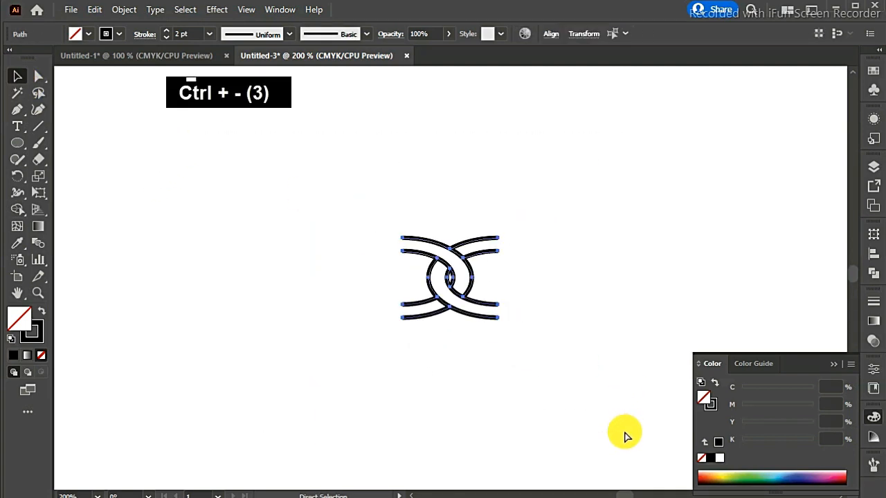
{"action": "key", "text": "ctrl+minus"}
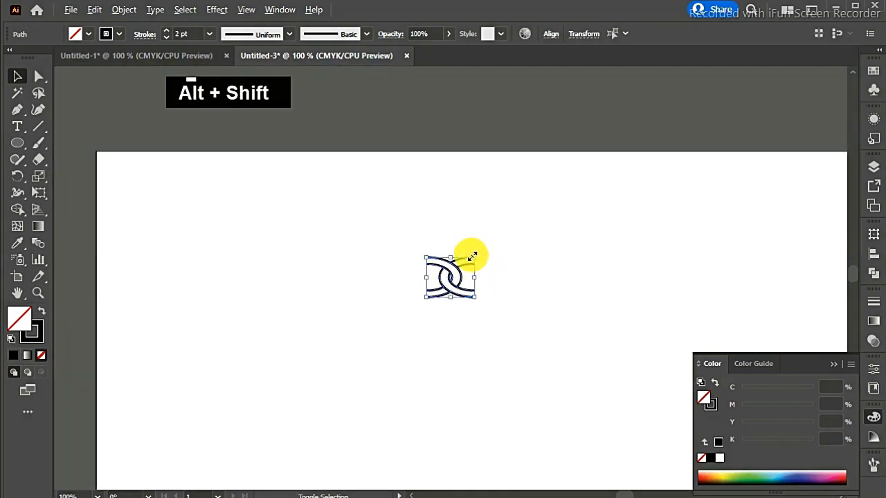
{"action": "mouse_move", "coordinate": [477, 260]}
{"action": "left_mouse_down"}
{"action": "mouse_move", "coordinate": [460, 257]}
{"action": "mouse_move", "coordinate": [465, 263]}
{"action": "left_mouse_up"}
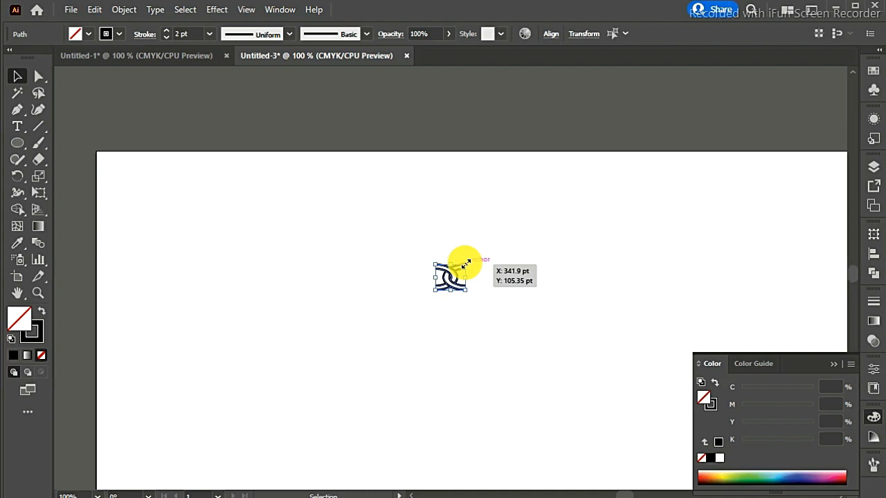
{"action": "left_click_drag", "start_coordinate": [464, 261], "coordinate": [458, 269], "text": "alt+shift"}
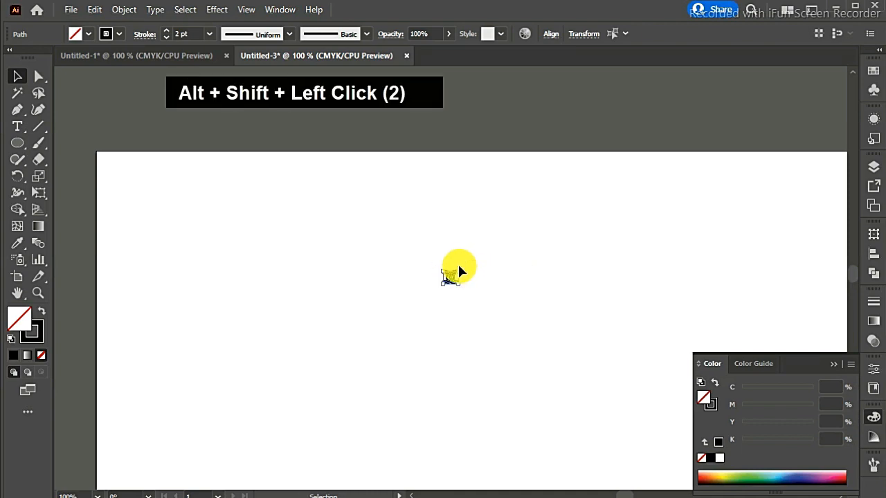
{"action": "key", "text": "ctrl+z"}
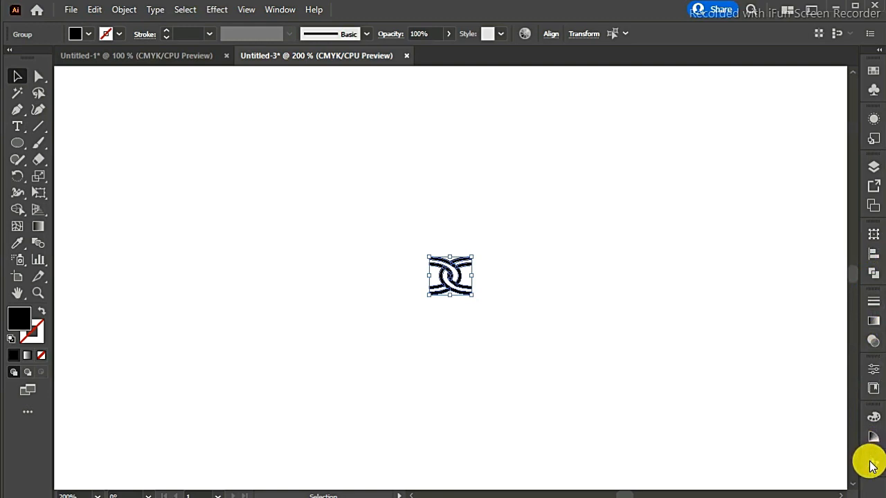
- Create a new Pattern Brush from the selected link motif, keeping the name Pattern Brush 1 and setting the colorization method to Tints
{"action": "left_click", "coordinate": [871, 464]}
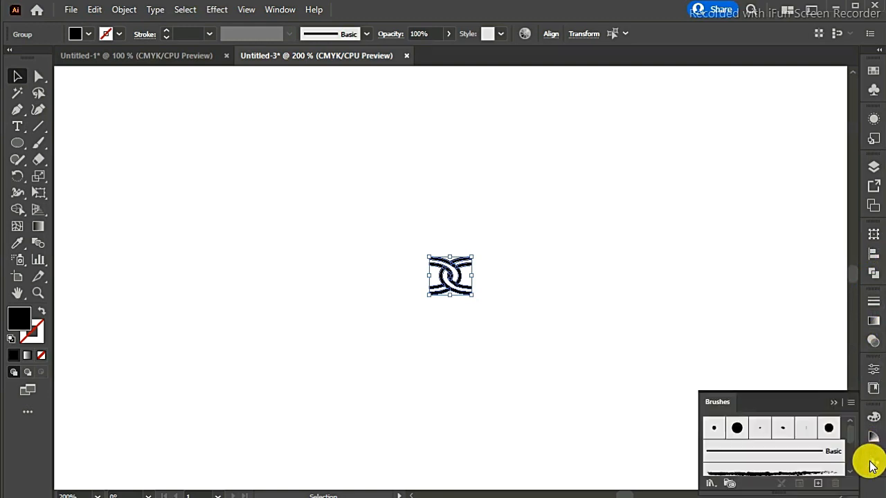
{"action": "left_click", "coordinate": [817, 482]}
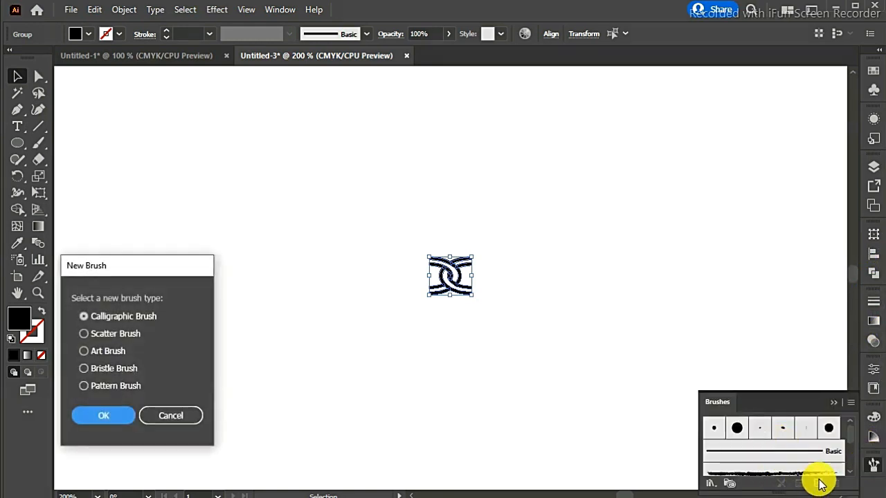
{"action": "left_click", "coordinate": [126, 385]}
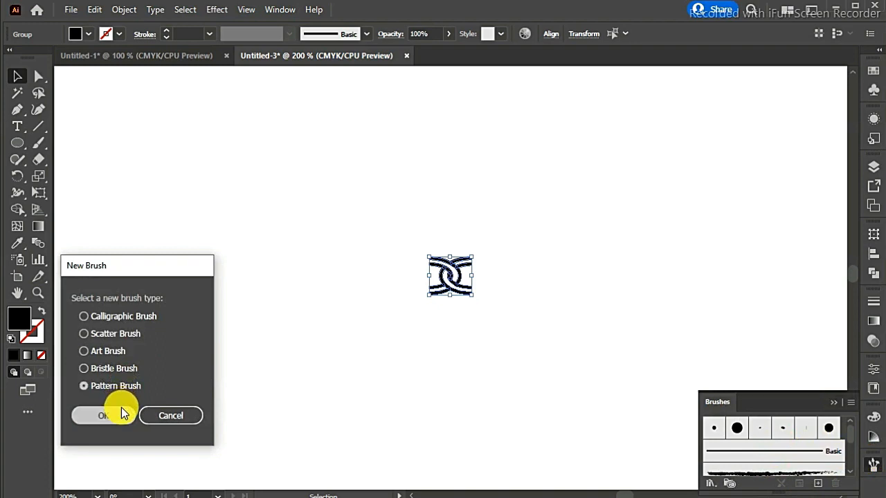
{"action": "left_click", "coordinate": [104, 415]}
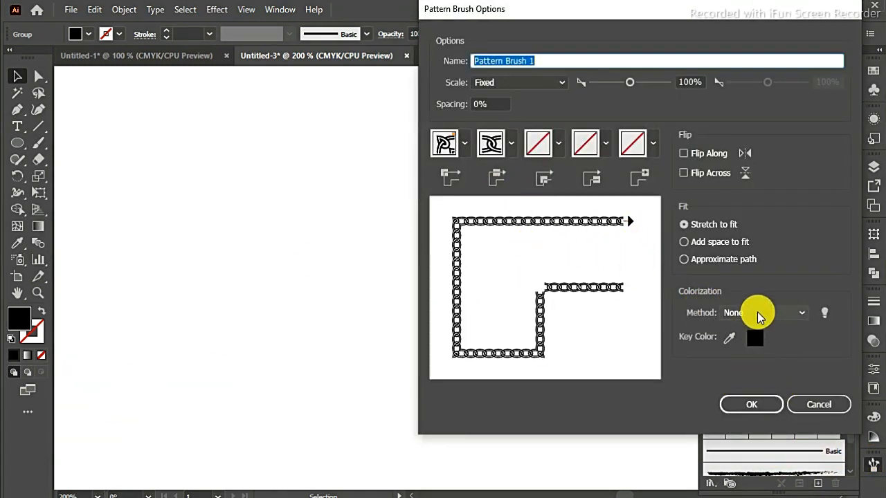
{"action": "left_click", "coordinate": [758, 315]}
{"action": "left_click", "coordinate": [756, 344]}
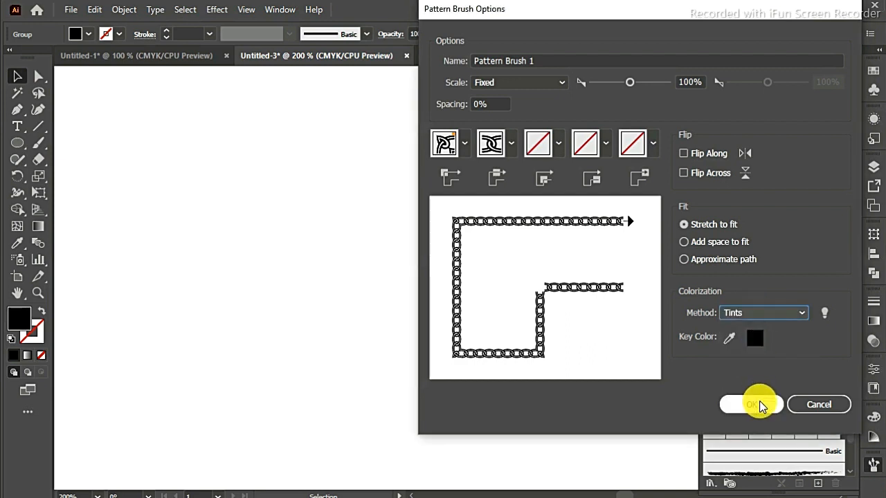
{"action": "left_click", "coordinate": [759, 405]}
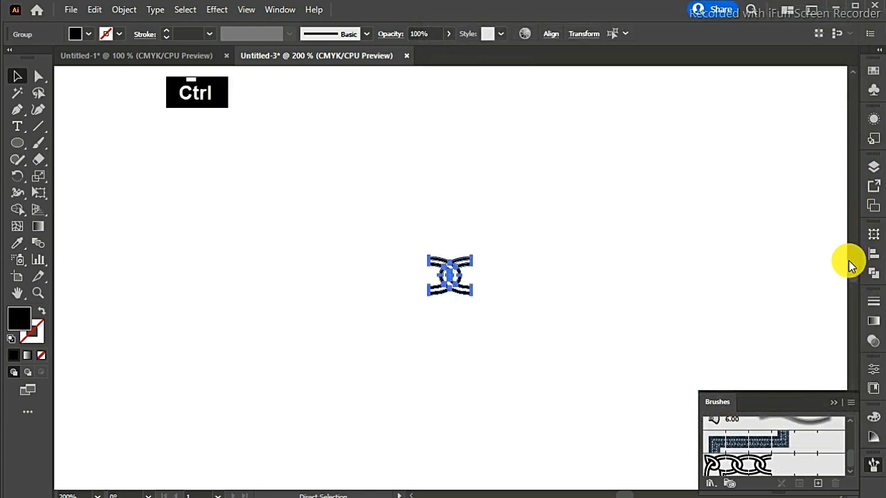
- Draw a circle below the link motif and enlarge it proportionally from its centre until it nearly reaches the motif
{"action": "key", "text": "ctrl+minus"}
{"action": "key", "text": "ctrl+minus"}
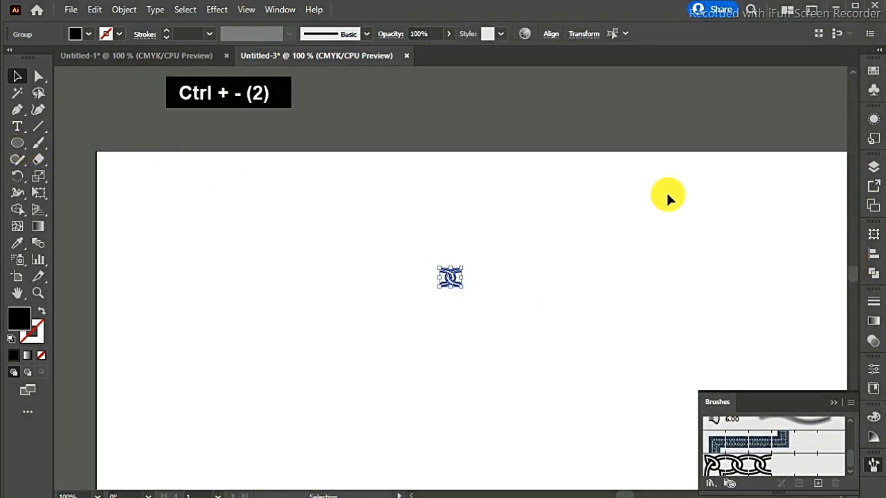
{"action": "scroll", "coordinate": [853, 285], "scroll_direction": "down", "scroll_amount": 3}
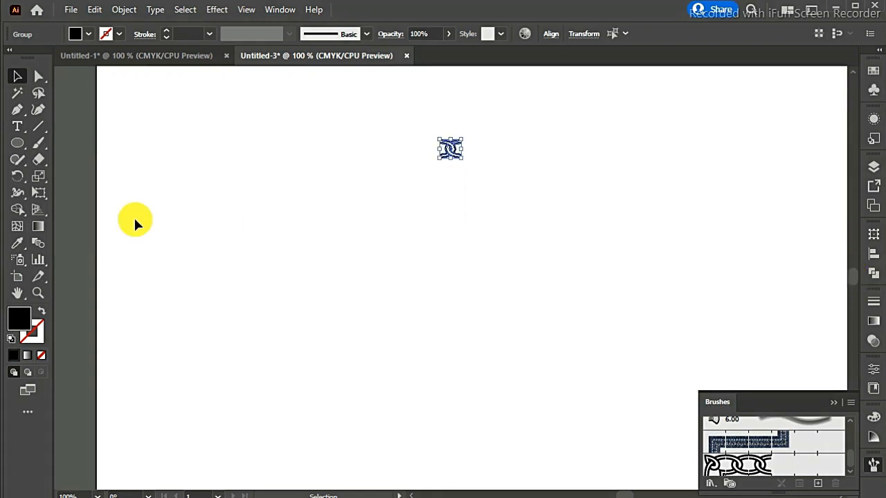
{"action": "left_click", "coordinate": [17, 146]}
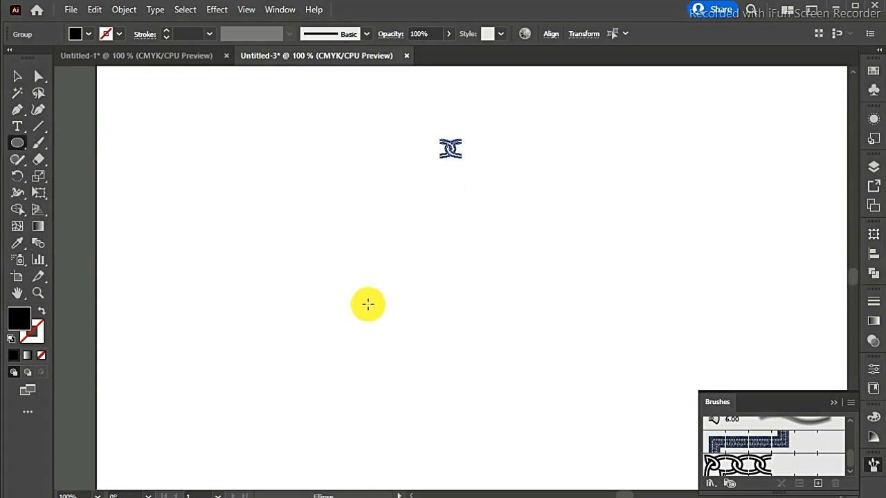
{"action": "left_click_drag", "start_coordinate": [388, 277], "coordinate": [487, 355]}
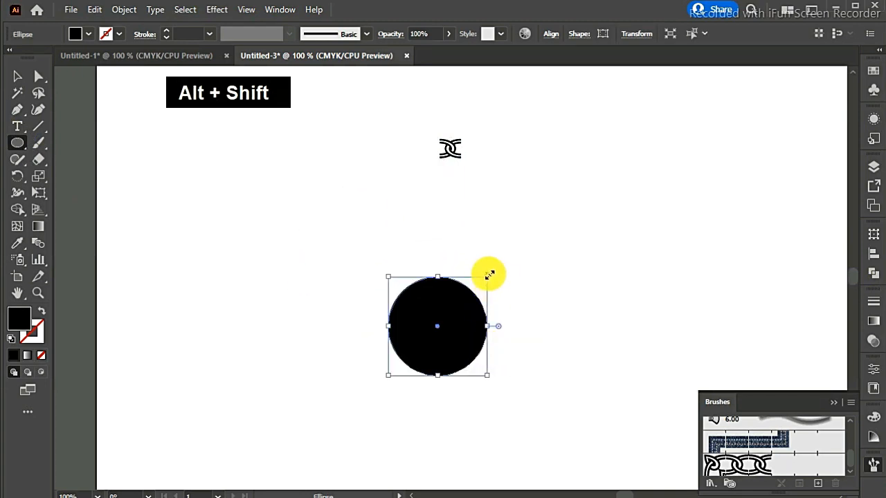
{"action": "left_click_drag", "start_coordinate": [489, 276], "coordinate": [607, 200]}
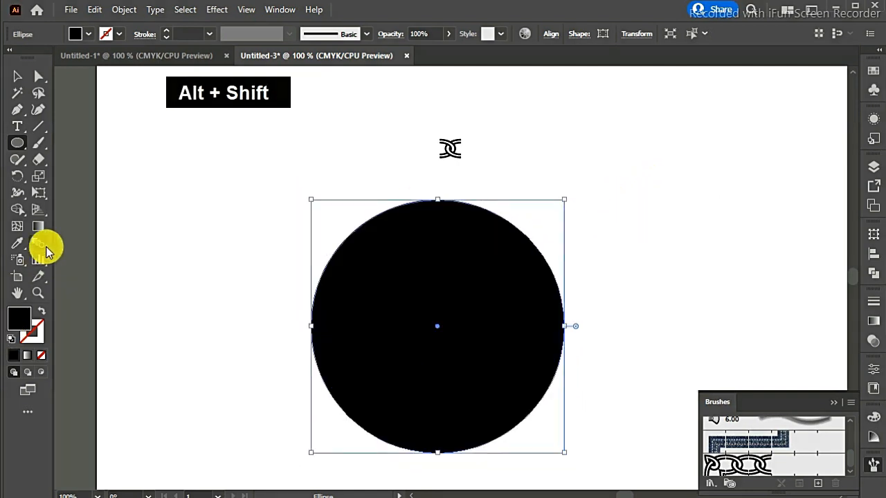
- Swap the circle's fill and stroke so only a black outline remains, and apply the new chain pattern brush to it
{"action": "left_click", "coordinate": [40, 311]}
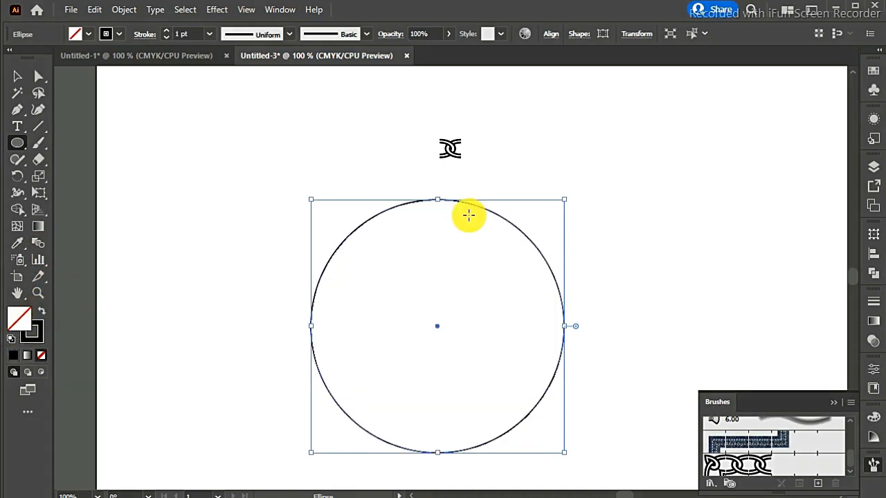
{"action": "left_click", "coordinate": [742, 466]}
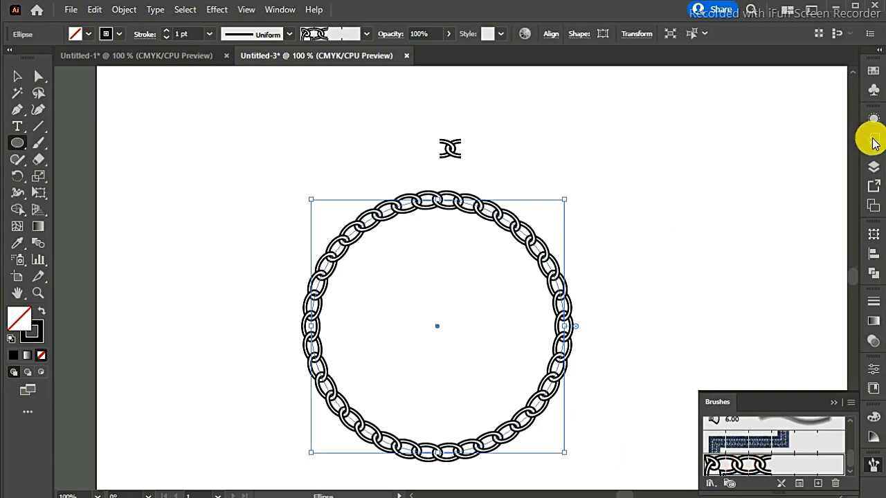
- Try CMYK Cyan as the chain circle's stroke colour, and settle on the magenta-pink swatch
{"action": "left_click", "coordinate": [873, 74]}
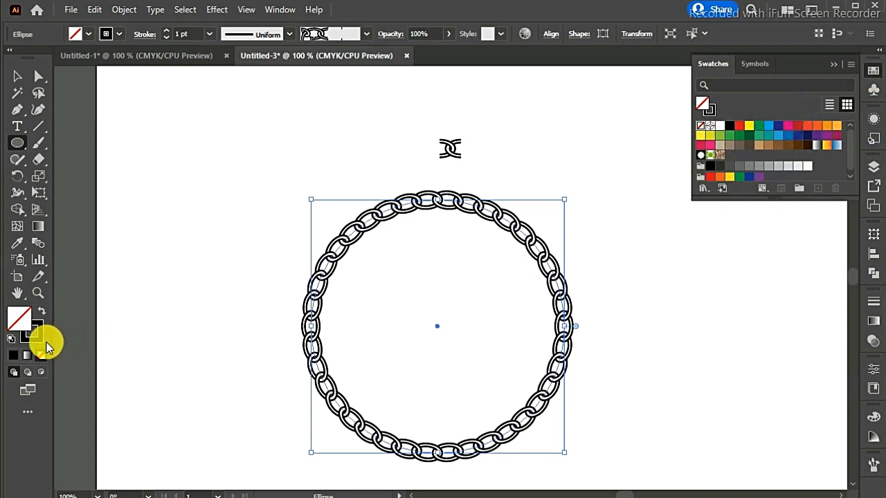
{"action": "left_click", "coordinate": [39, 337]}
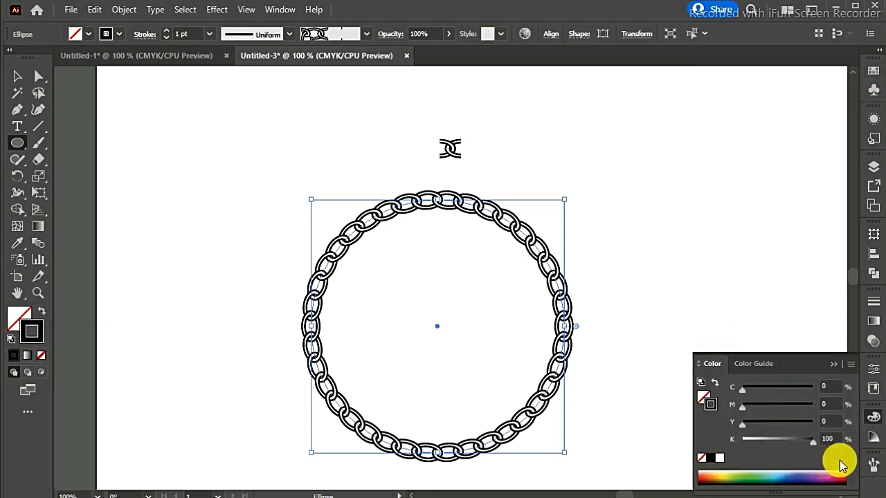
{"action": "left_click", "coordinate": [873, 71]}
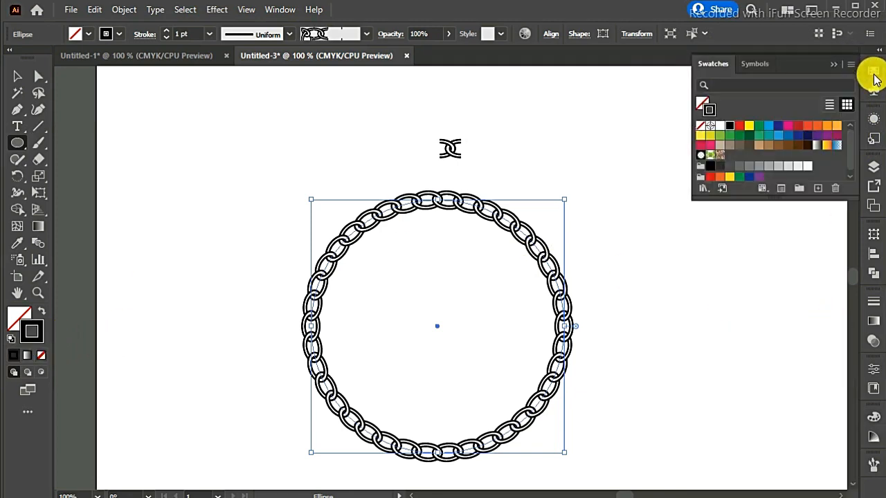
{"action": "left_click", "coordinate": [769, 126]}
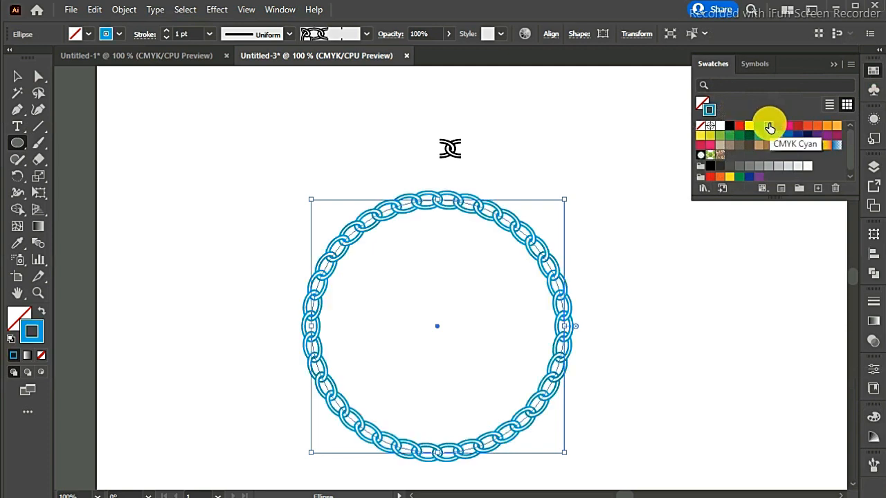
{"action": "left_click", "coordinate": [788, 126]}
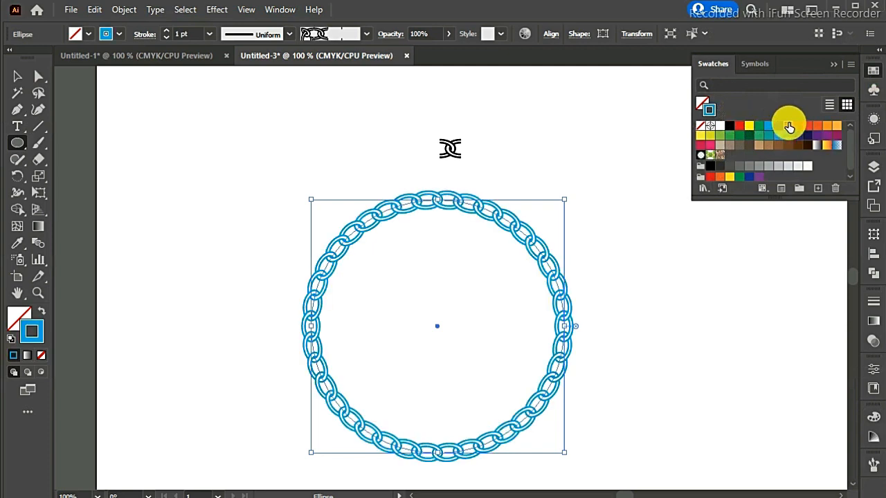
{"action": "left_click", "coordinate": [834, 64]}
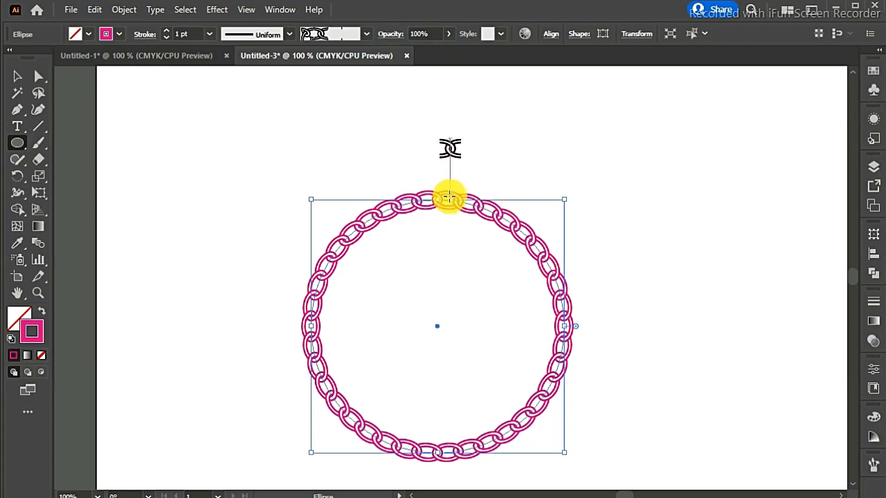
{"action": "left_click", "coordinate": [17, 77]}
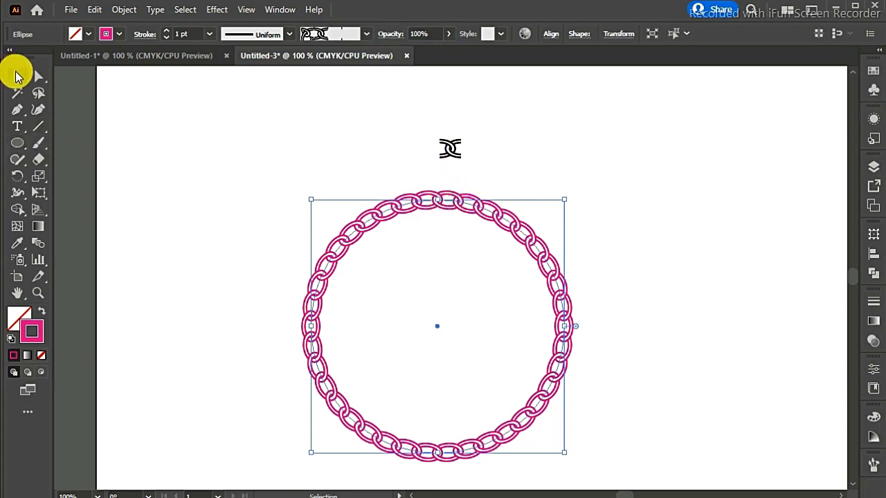
- Move the magenta chain circle to the lower left of the link motif and nudge it slightly down
{"action": "left_click_drag", "start_coordinate": [463, 200], "coordinate": [308, 207]}
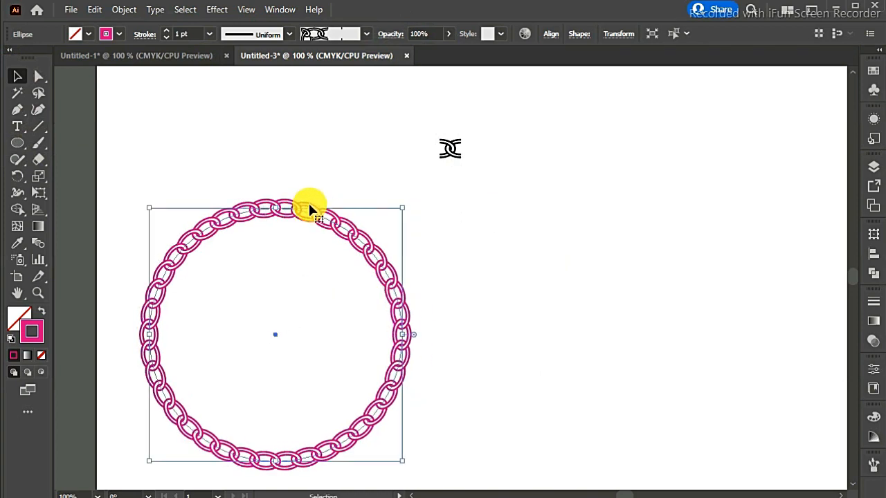
{"action": "left_click", "coordinate": [578, 208]}
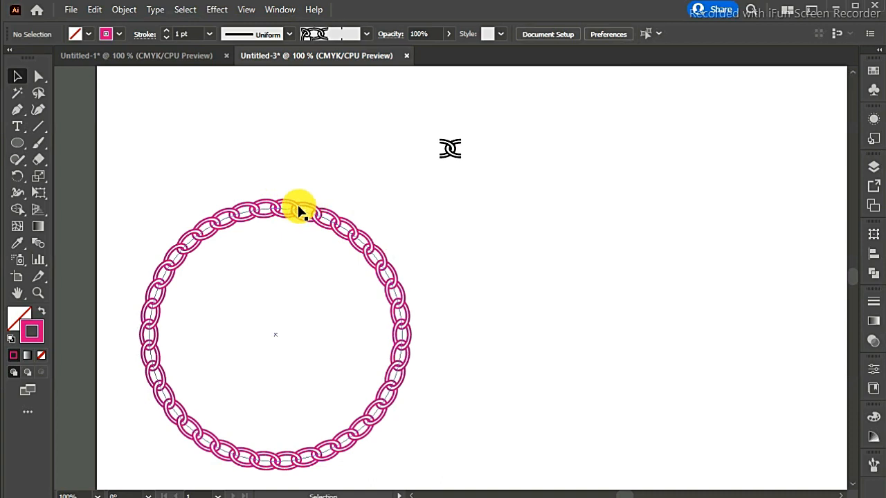
{"action": "left_click_drag", "start_coordinate": [297, 205], "coordinate": [298, 212]}
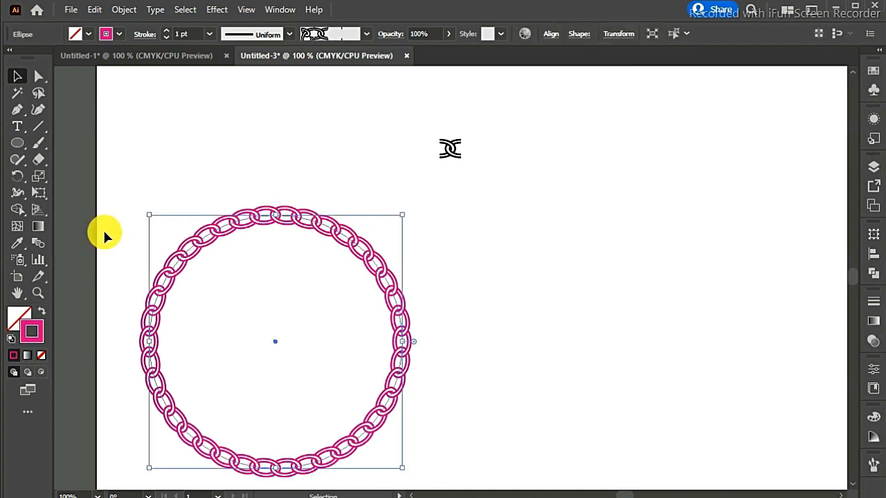
- Draw a large black rectangle without a stroke over the chain circle and send it to the back as a background
{"action": "left_click_drag", "start_coordinate": [18, 143], "coordinate": [55, 145]}
{"action": "left_click_drag", "start_coordinate": [95, 183], "coordinate": [831, 163]}
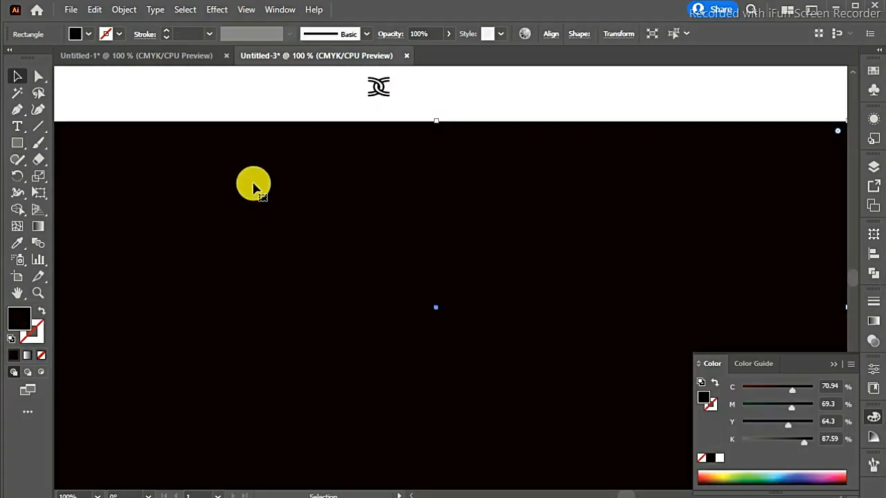
{"action": "right_click", "coordinate": [254, 184]}
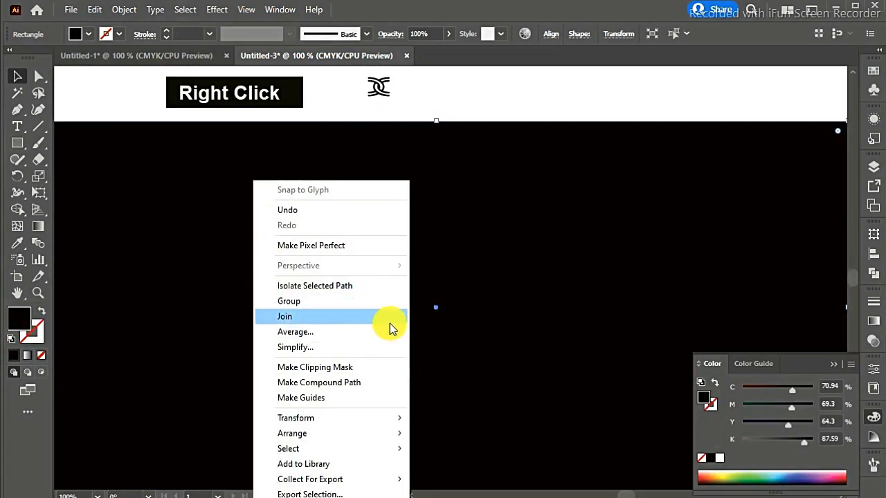
{"action": "mouse_move", "coordinate": [387, 426]}
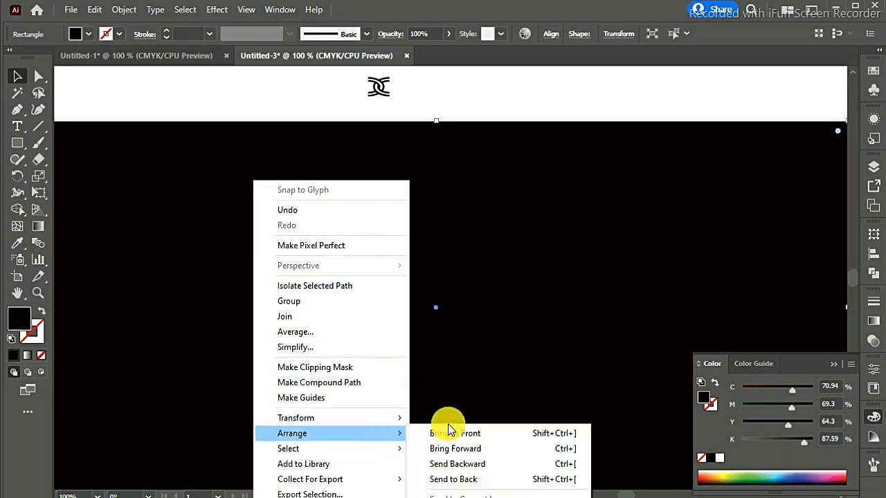
{"action": "left_click", "coordinate": [475, 479]}
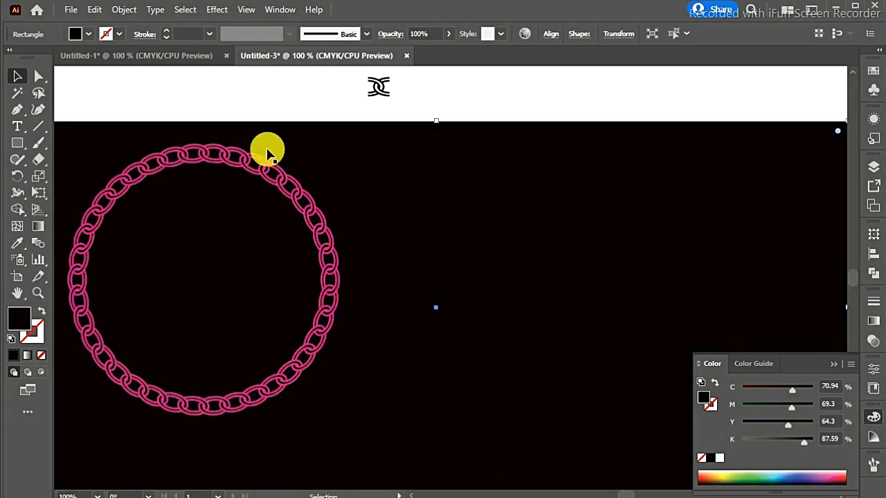
- Start a Distort & Transform Transform effect on the chain circle, with horizontal and vertical scale both set to 80%
{"action": "left_click", "coordinate": [291, 179], "text": "shift"}
{"action": "left_click", "coordinate": [290, 178]}
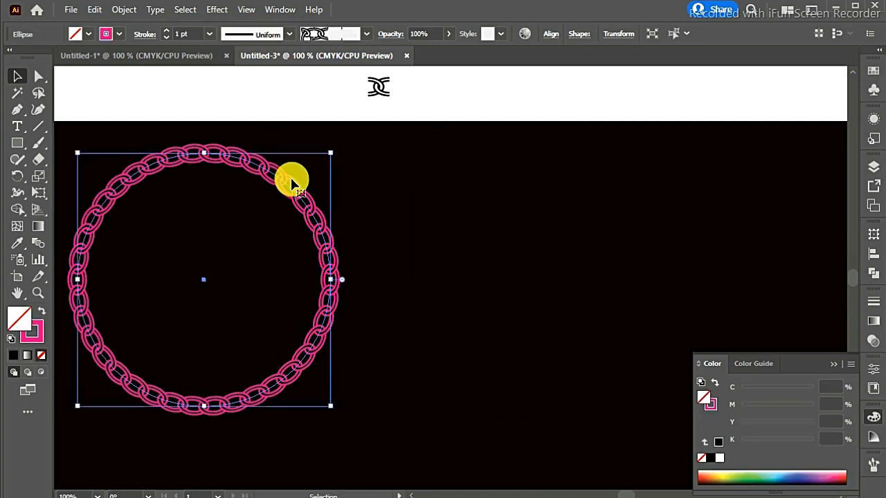
{"action": "left_click", "coordinate": [216, 9]}
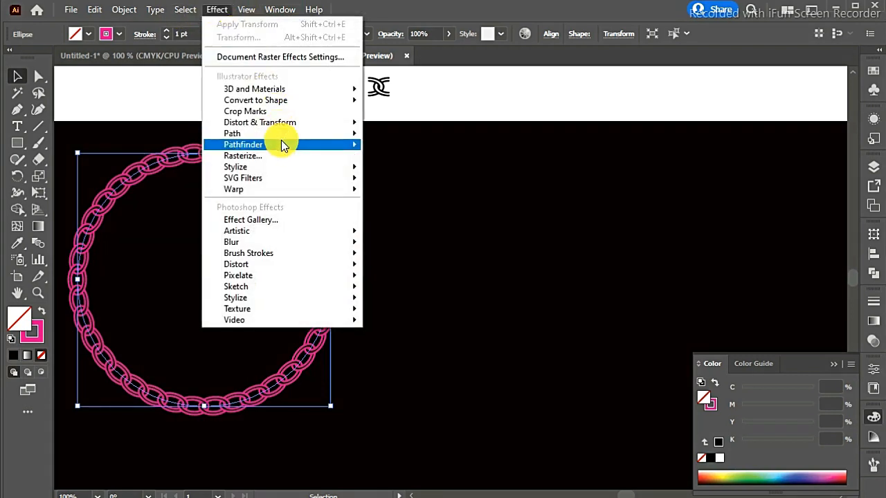
{"action": "mouse_move", "coordinate": [281, 140]}
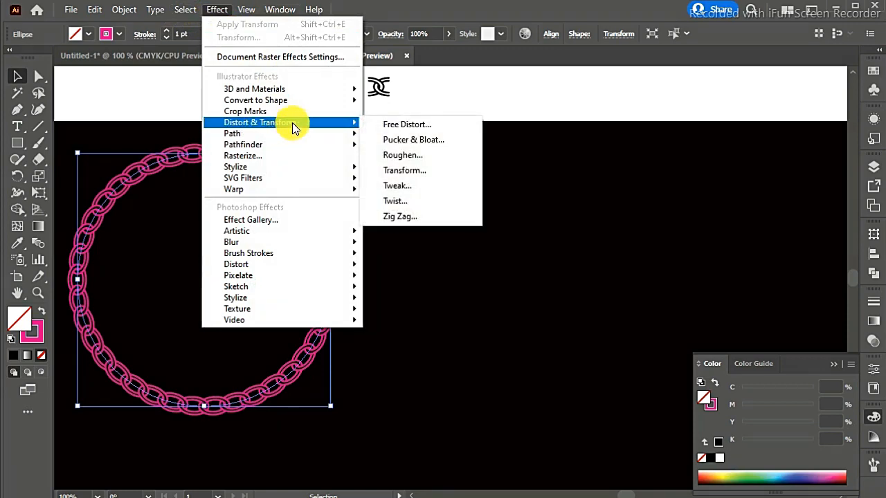
{"action": "left_click", "coordinate": [393, 173]}
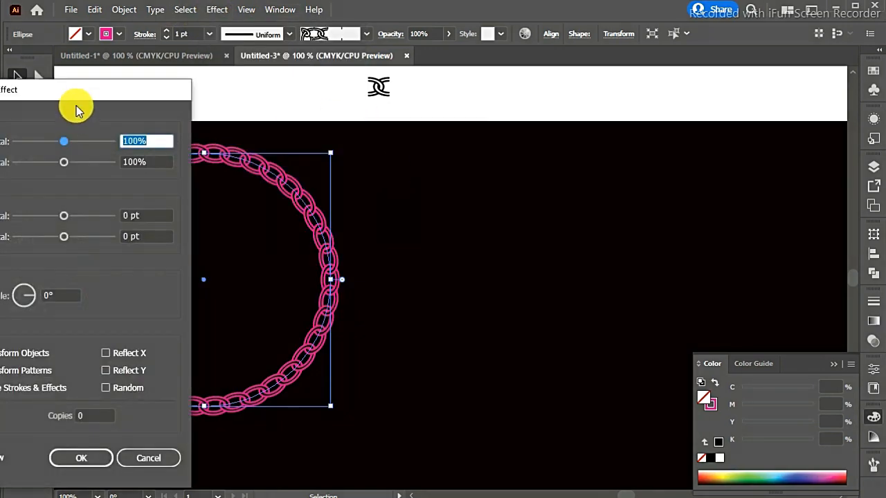
{"action": "left_click_drag", "start_coordinate": [82, 94], "coordinate": [484, 78]}
{"action": "left_click", "coordinate": [531, 119]}
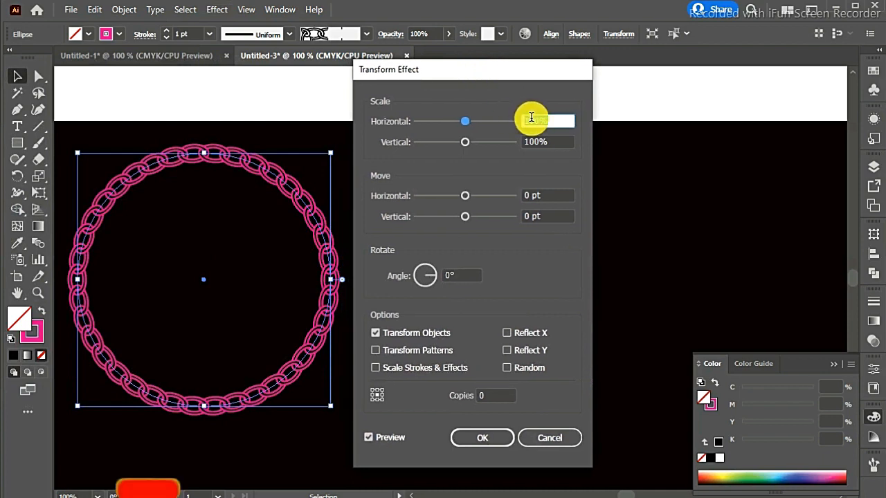
{"action": "key", "text": "BackSpace"}
{"action": "key", "text": "BackSpace"}
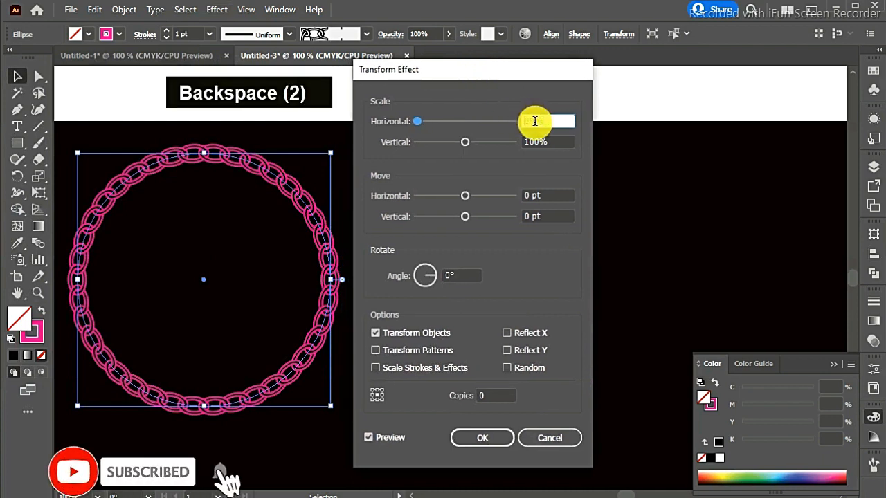
{"action": "type", "text": "8"}
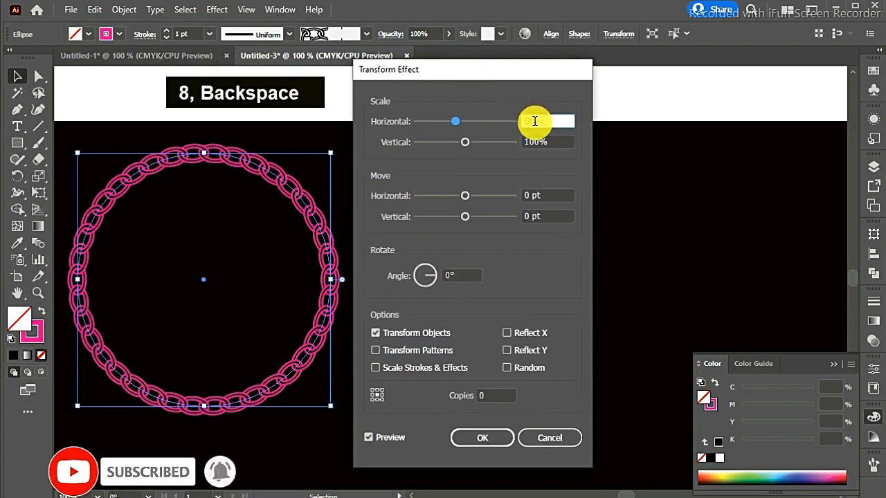
{"action": "key", "text": "Tab"}
{"action": "key", "text": "Tab"}
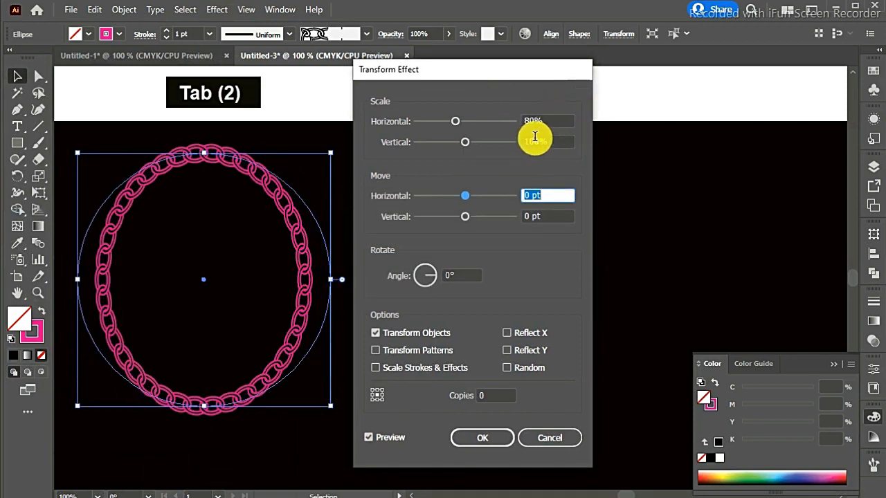
{"action": "left_click_drag", "start_coordinate": [534, 137], "coordinate": [492, 142]}
{"action": "type", "text": "8"}
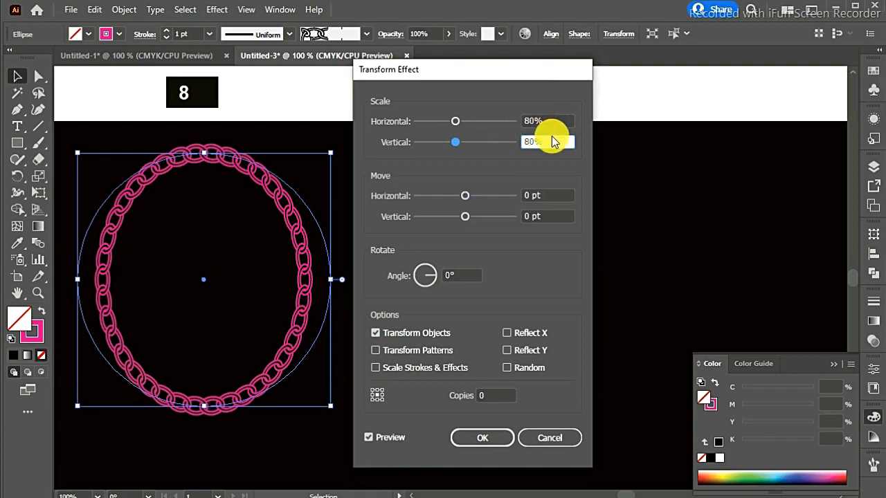
- Set the Transform effect to 8 copies and apply it to the chain circle
{"action": "left_click", "coordinate": [488, 396]}
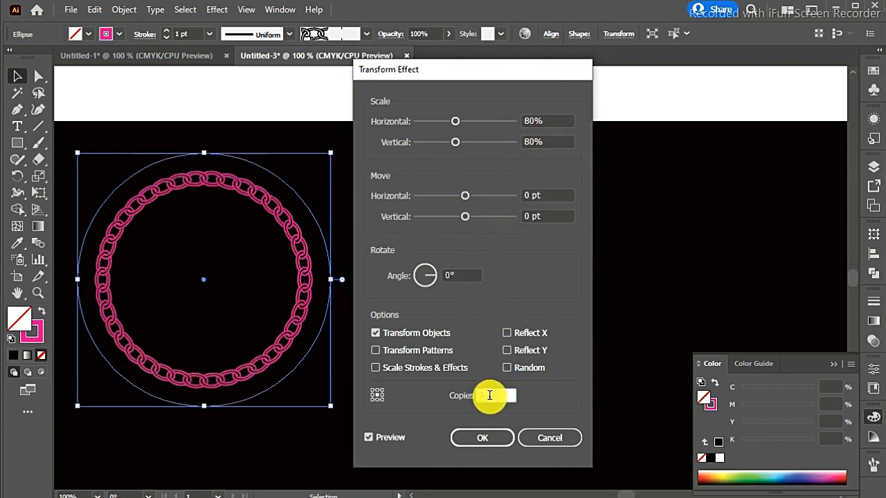
{"action": "key", "text": "BackSpace"}
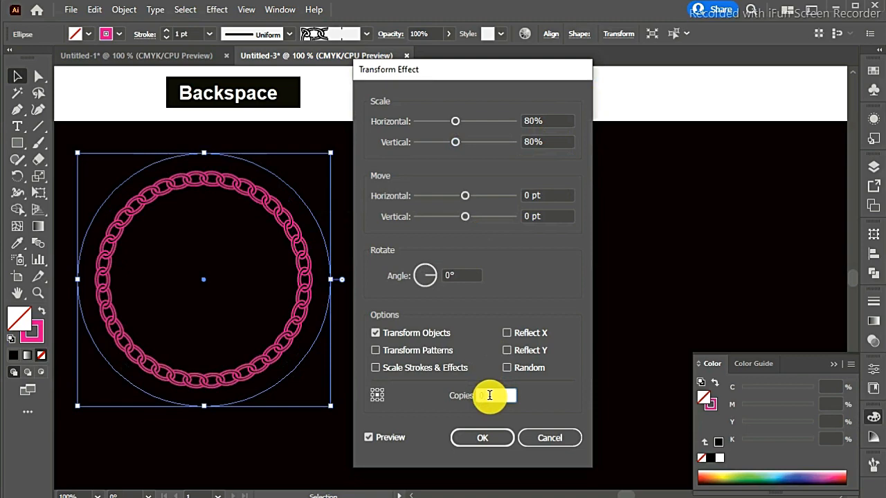
{"action": "type", "text": "8"}
{"action": "left_click", "coordinate": [385, 439]}
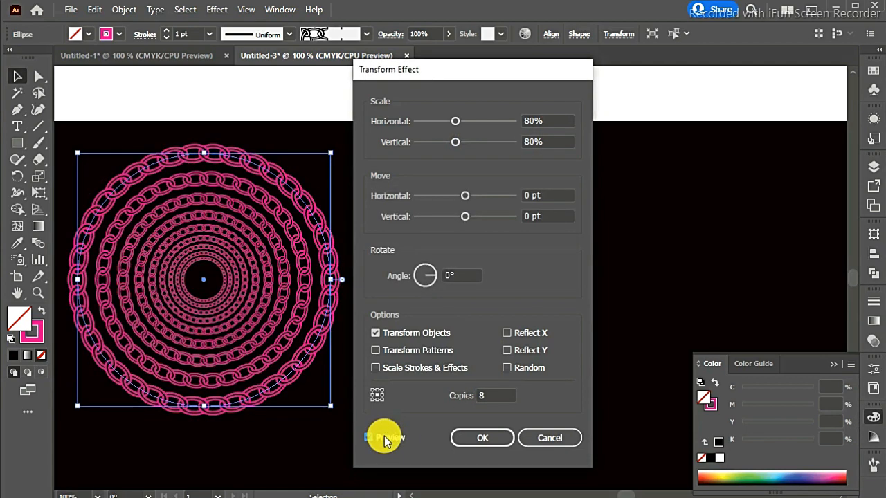
{"action": "left_click", "coordinate": [482, 438]}
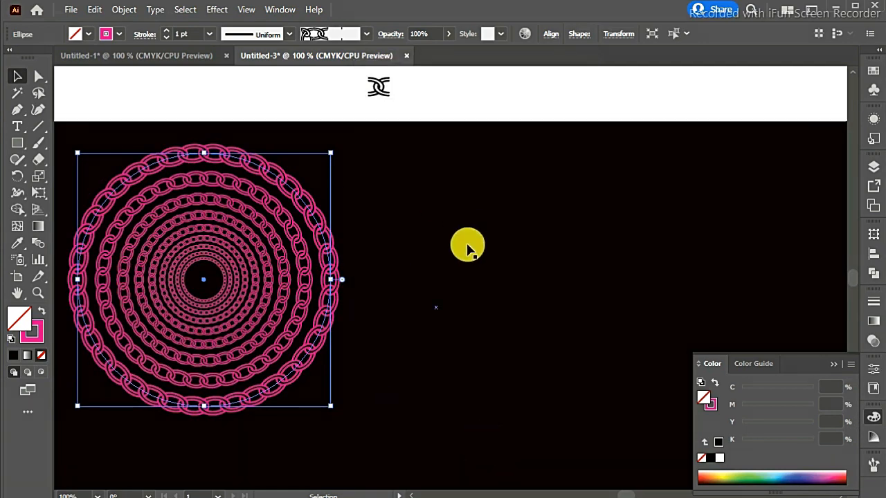
- Expand the appearance of the concentric chain circle so its rings become separate editable shapes, and deselect it
{"action": "left_click", "coordinate": [466, 245]}
{"action": "left_click", "coordinate": [301, 243]}
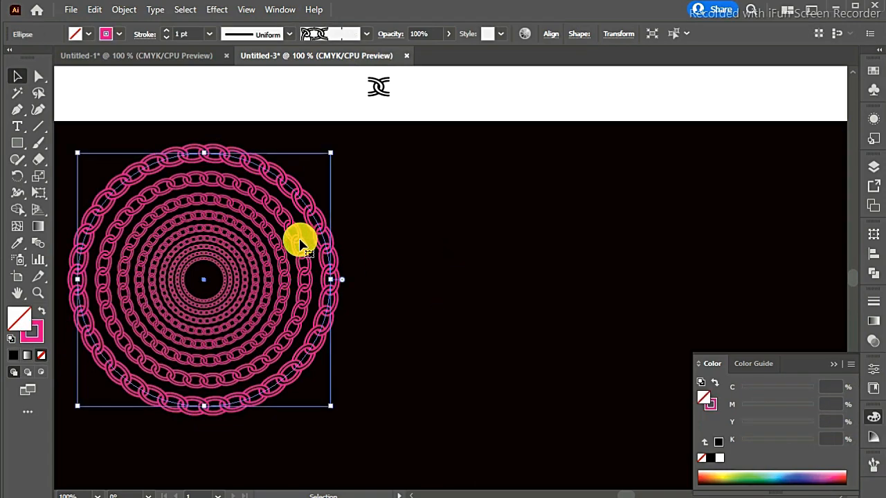
{"action": "left_click", "coordinate": [125, 9]}
{"action": "left_click", "coordinate": [203, 182]}
{"action": "left_click", "coordinate": [403, 229]}
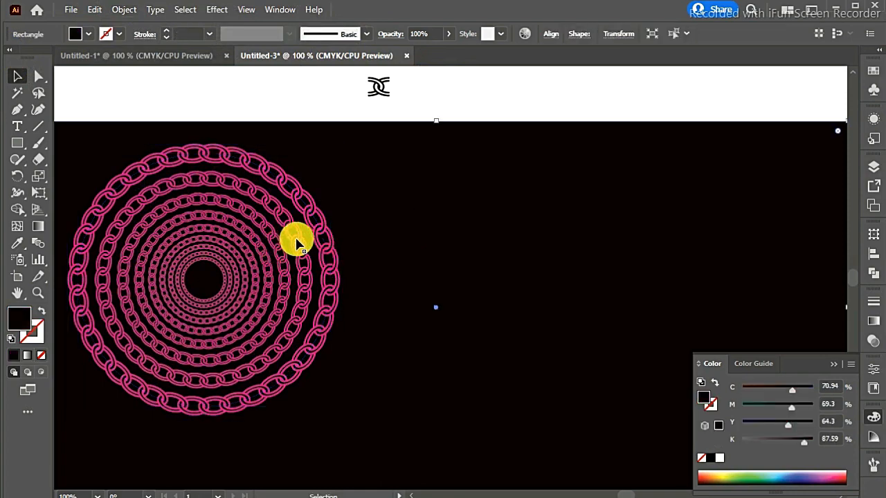
- Isolate the expanded chain group and select every second ring, starting with the second from the outside
{"action": "double_click", "coordinate": [296, 241]}
{"action": "left_click", "coordinate": [276, 254]}
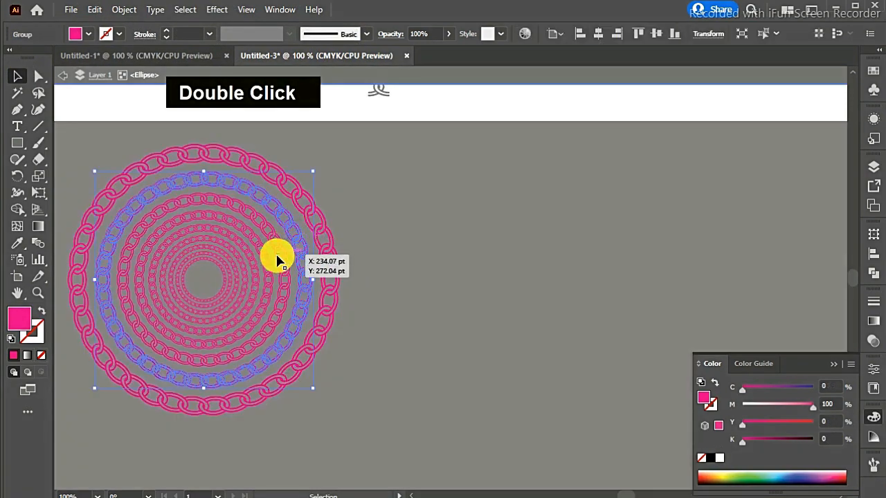
{"action": "left_click", "coordinate": [270, 268], "text": "shift"}
{"action": "left_click", "coordinate": [266, 269], "text": "shift"}
{"action": "left_click", "coordinate": [243, 278], "text": "shift"}
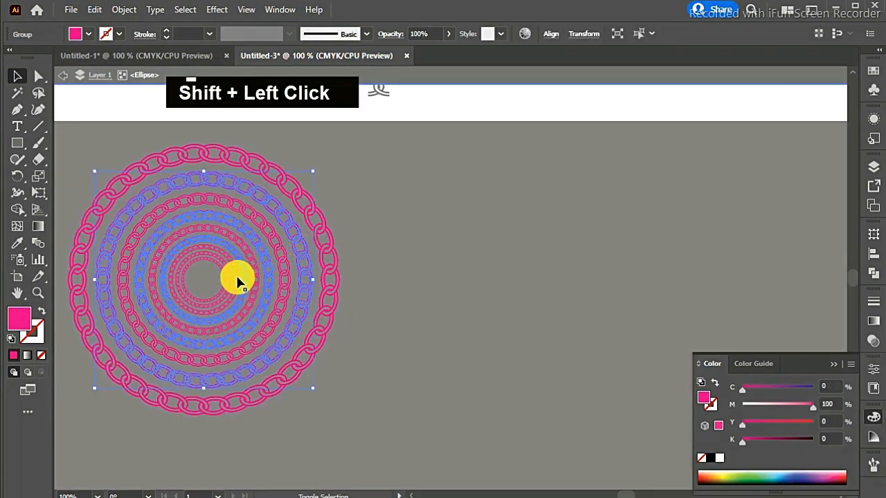
{"action": "left_click", "coordinate": [231, 280], "text": "shift"}
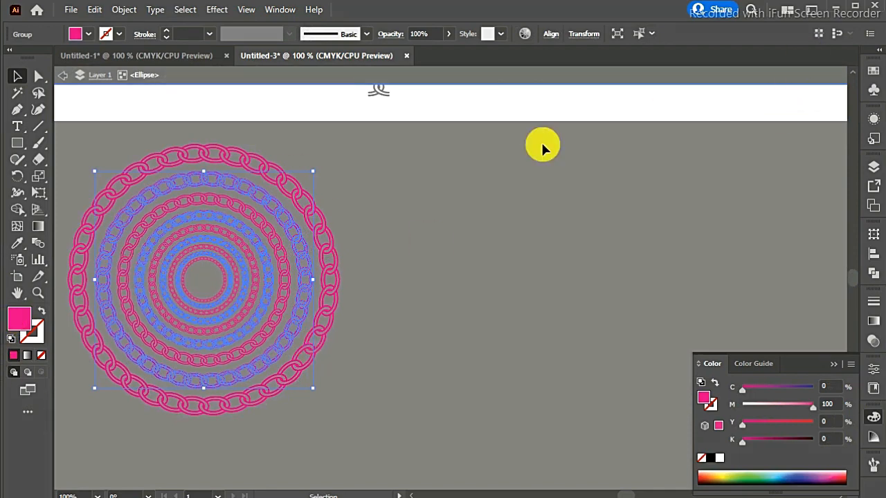
- Fill the selected alternate rings with the CMYK Cyan swatch and exit isolation mode
{"action": "left_click", "coordinate": [870, 72]}
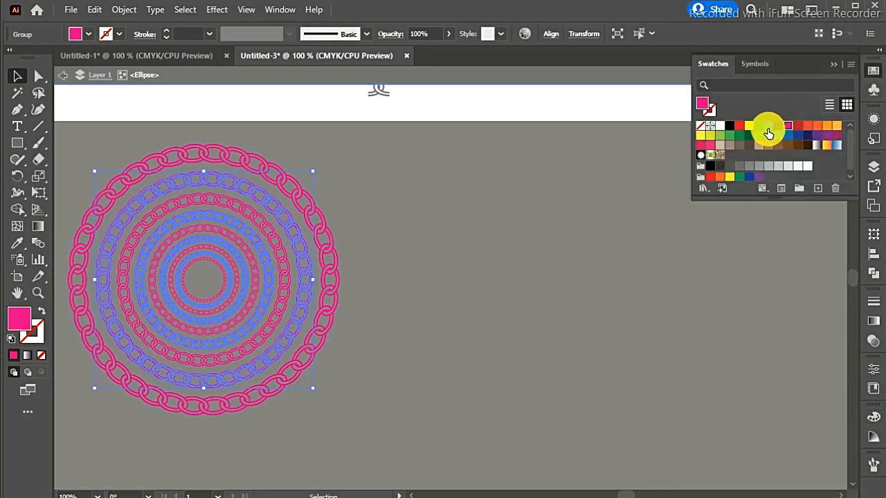
{"action": "left_click", "coordinate": [767, 130]}
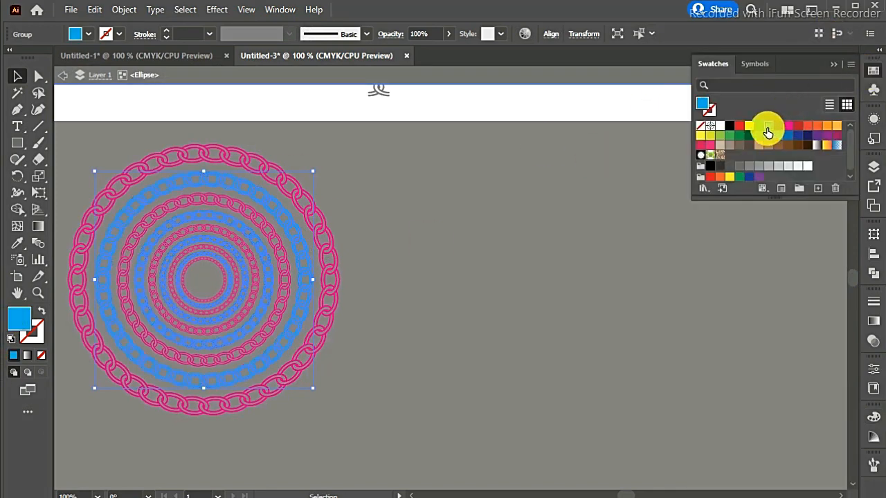
{"action": "left_click", "coordinate": [496, 283]}
{"action": "left_click", "coordinate": [833, 64]}
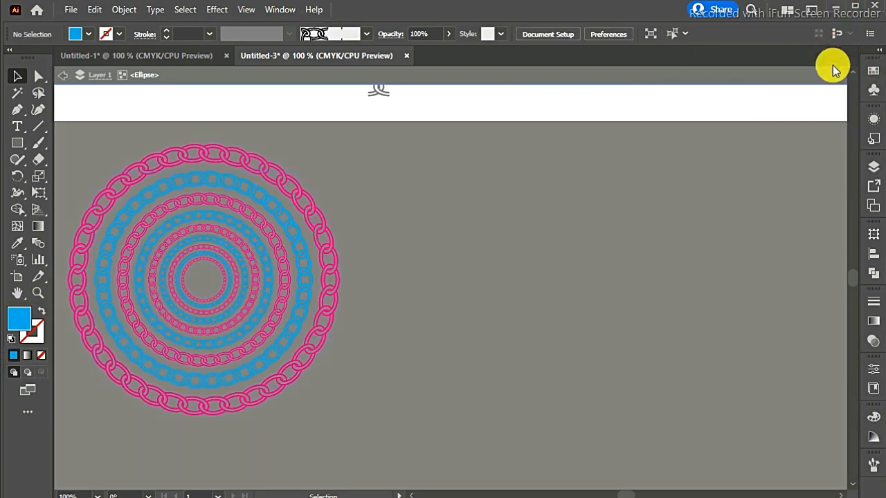
{"action": "double_click", "coordinate": [658, 112]}
{"action": "left_click", "coordinate": [496, 263]}
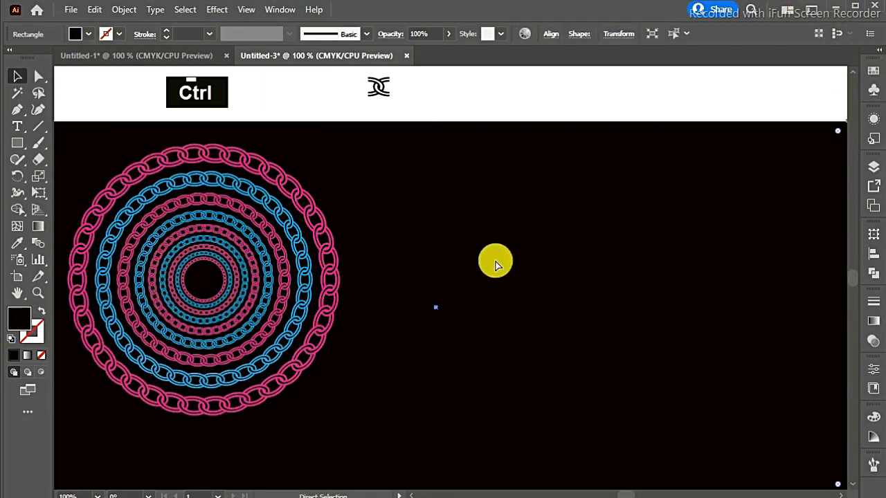
{"action": "key", "text": "ctrl+minus"}
{"action": "key", "text": "ctrl+minus"}
{"action": "key", "text": "ctrl+equal"}
- Draw a small upright ellipse in the empty white area to the upper right of the link motif
{"action": "key", "text": "ctrl+equal"}
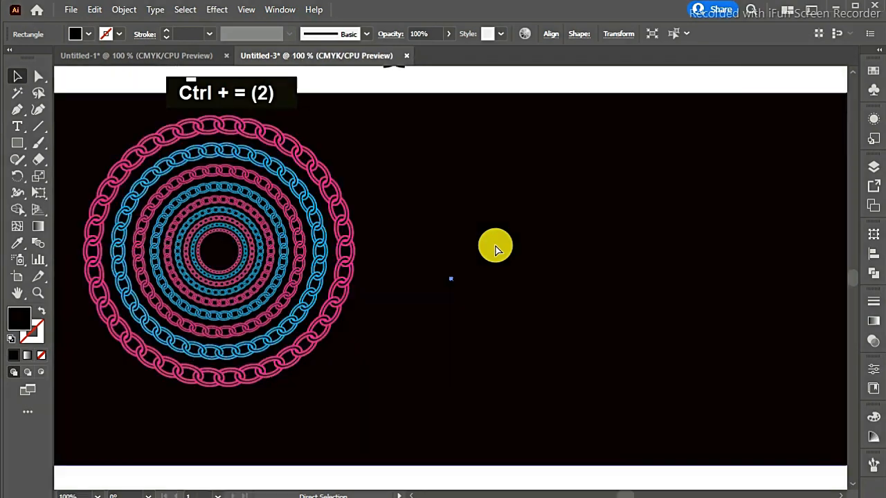
{"action": "key", "text": "ctrl+minus"}
{"action": "key", "text": "ctrl+equal"}
{"action": "key", "text": "ctrl+equal"}
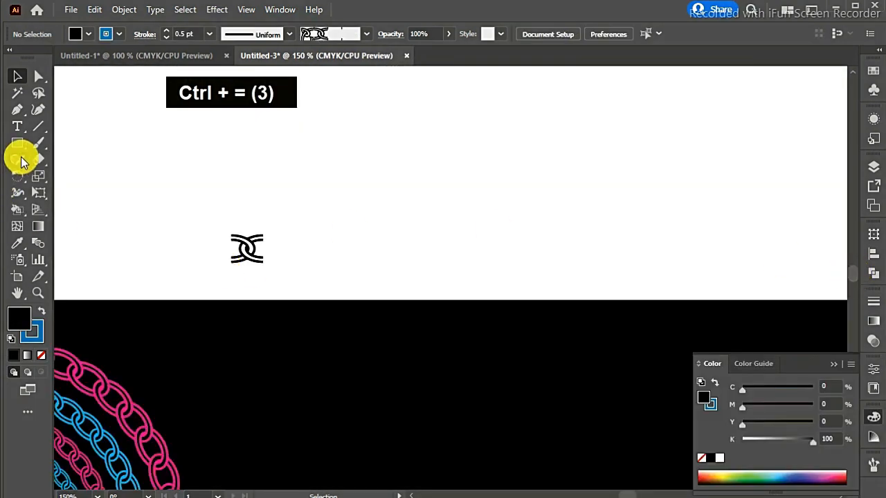
{"action": "left_click_drag", "start_coordinate": [18, 147], "coordinate": [63, 174]}
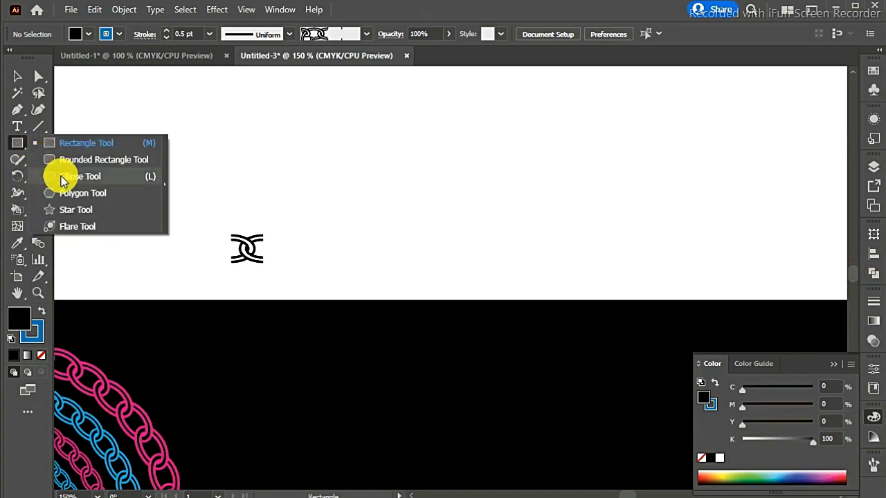
{"action": "left_click_drag", "start_coordinate": [537, 148], "coordinate": [553, 178]}
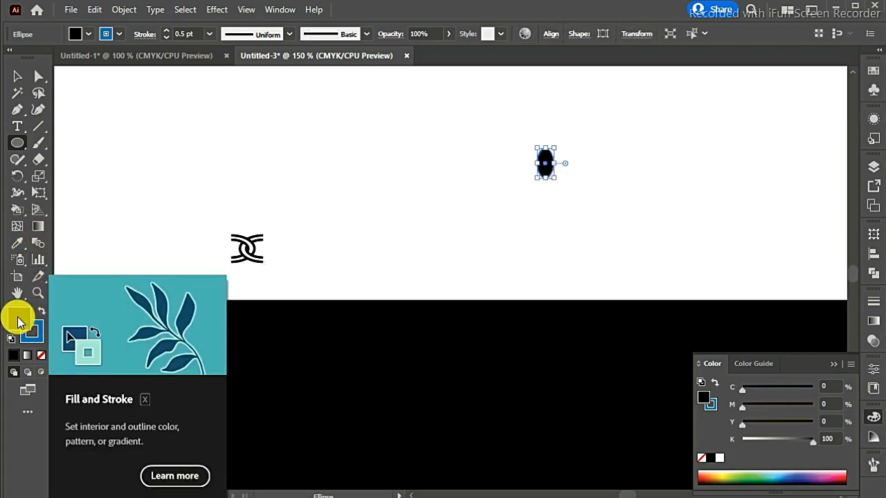
- Remove the ellipse's fill and set its stroke colour to near-black 000305
{"action": "left_click", "coordinate": [41, 358]}
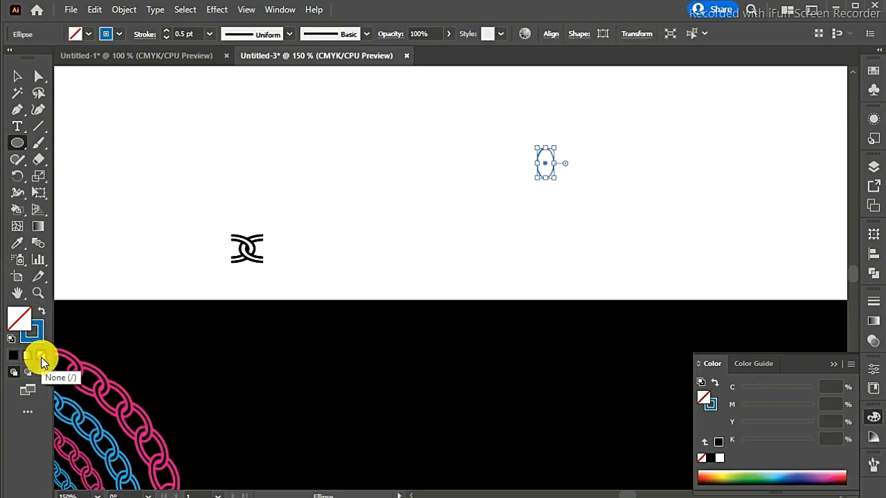
{"action": "double_click", "coordinate": [40, 344]}
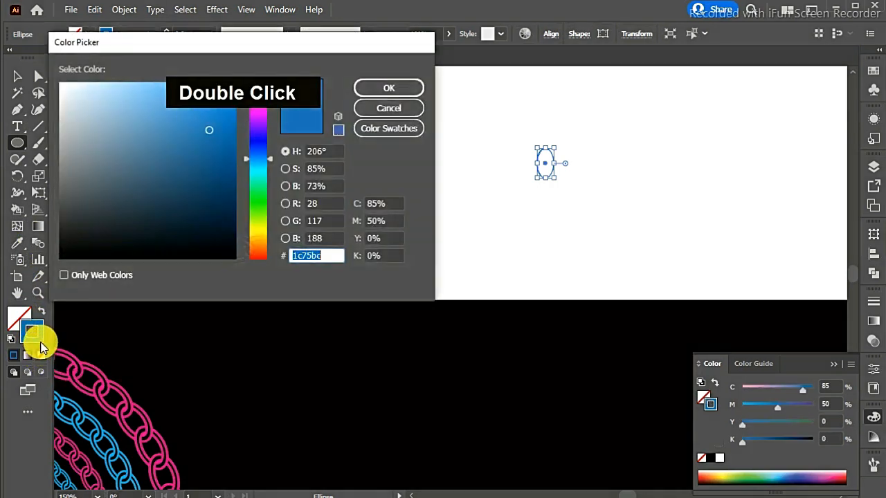
{"action": "left_click", "coordinate": [230, 253]}
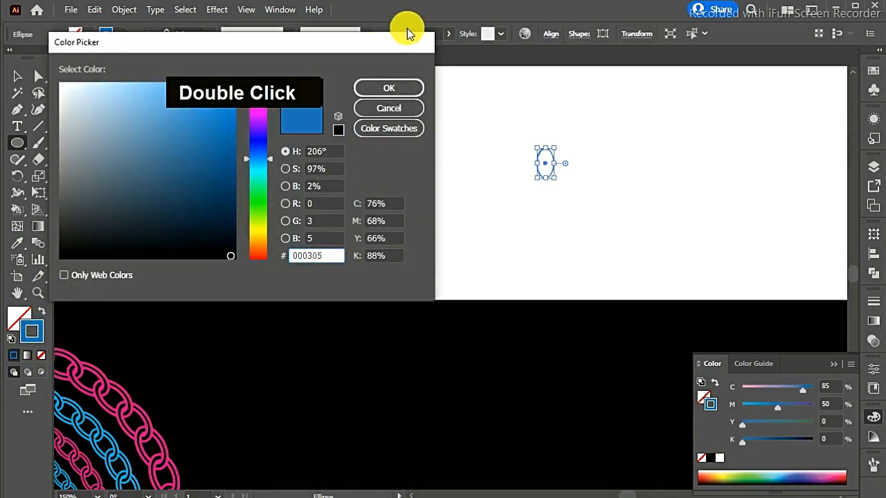
{"action": "left_click", "coordinate": [394, 88]}
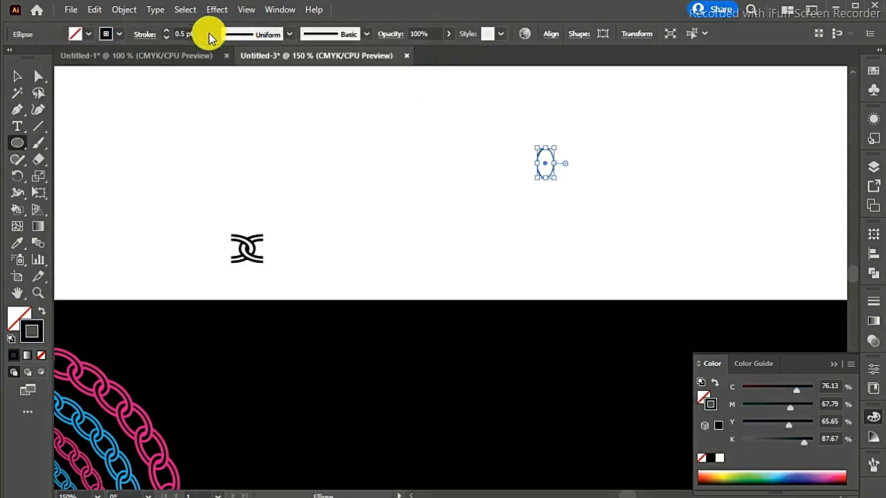
- Set the ellipse's stroke weight to 1 pt and deselect it
{"action": "left_click", "coordinate": [209, 34]}
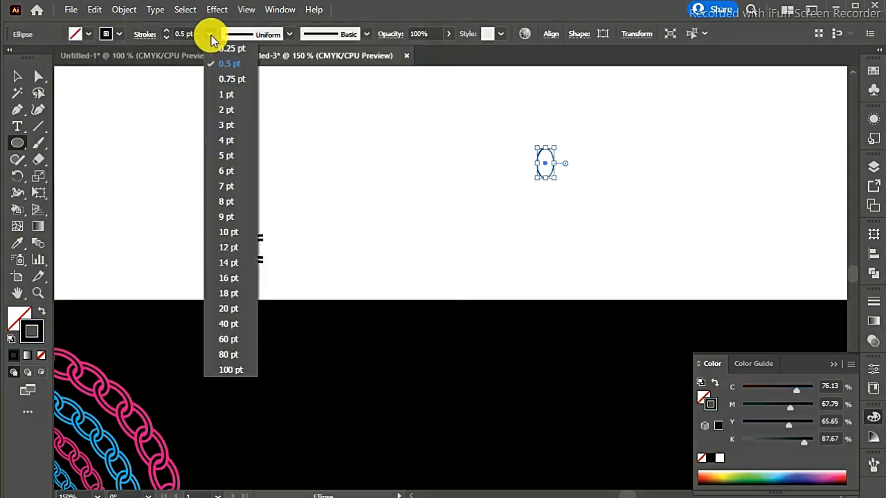
{"action": "left_click", "coordinate": [226, 96]}
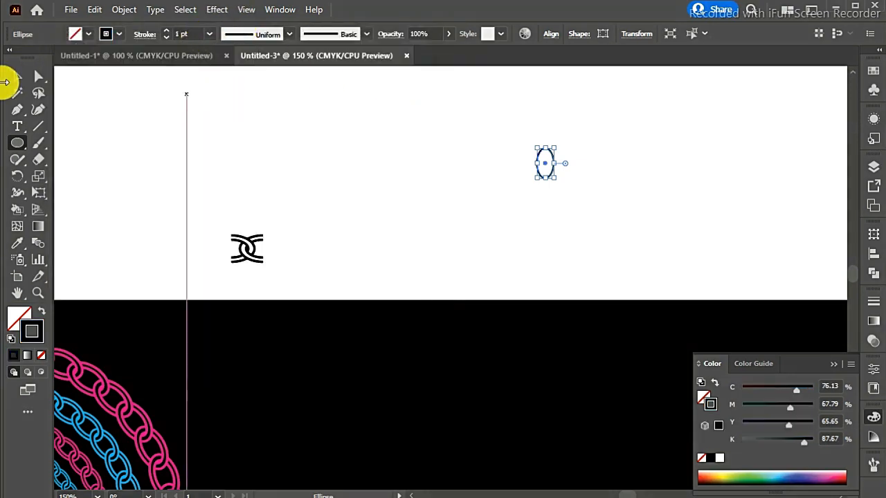
{"action": "left_click", "coordinate": [13, 76]}
{"action": "left_click", "coordinate": [446, 205]}
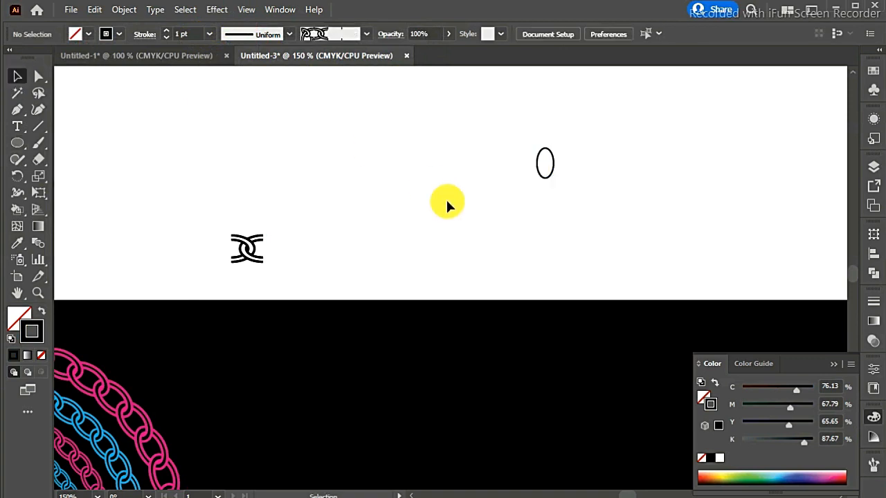
- Enlarge the ellipse slightly and proportionally about its centre, and deselect it
{"action": "key", "text": "ctrl+equal"}
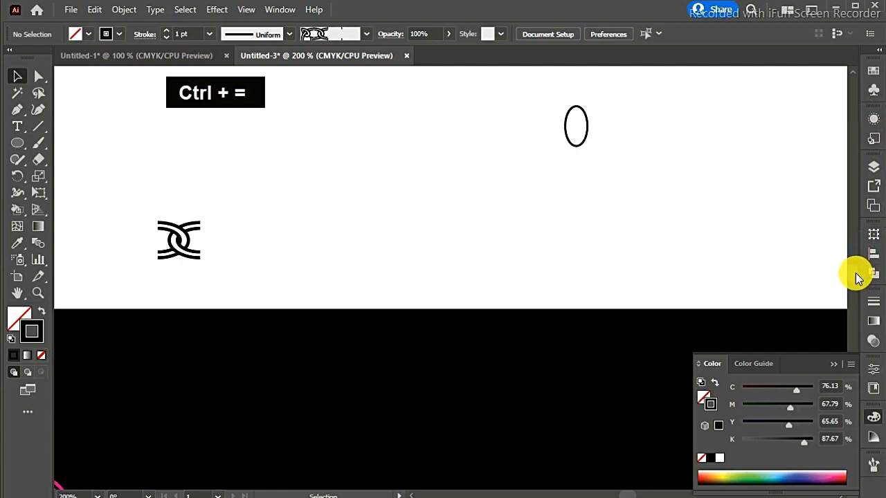
{"action": "scroll", "coordinate": [857, 277], "scroll_direction": "up", "scroll_amount": 2}
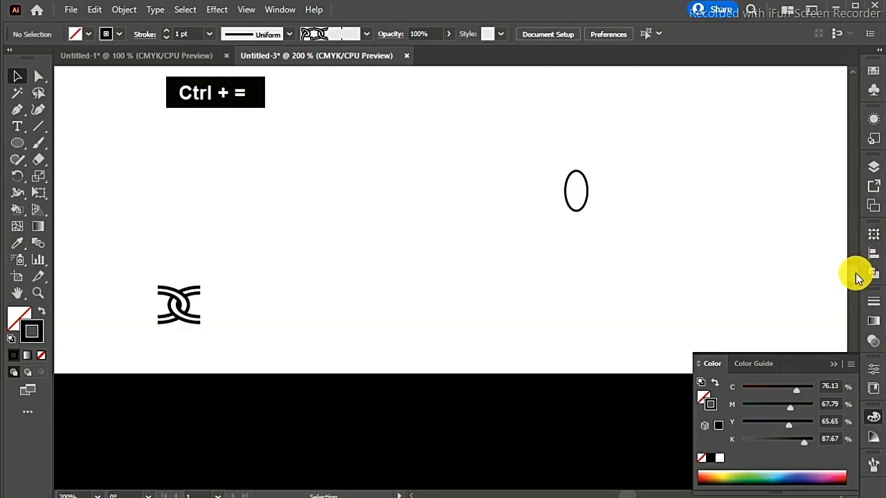
{"action": "left_click", "coordinate": [583, 179]}
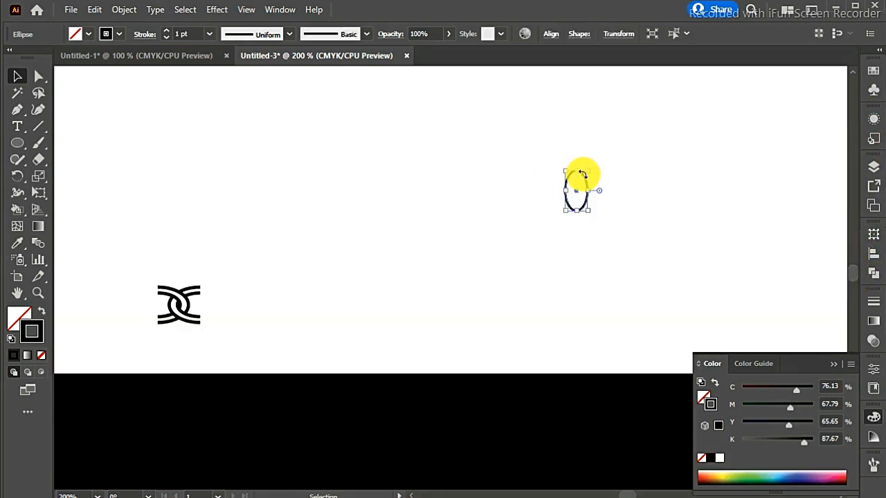
{"action": "key", "text": "ctrl+equal"}
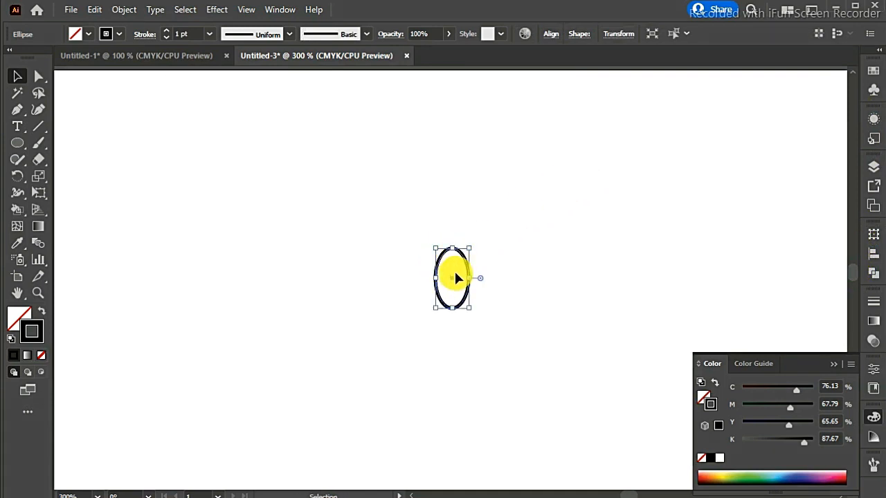
{"action": "left_click_drag", "start_coordinate": [454, 248], "coordinate": [455, 244]}
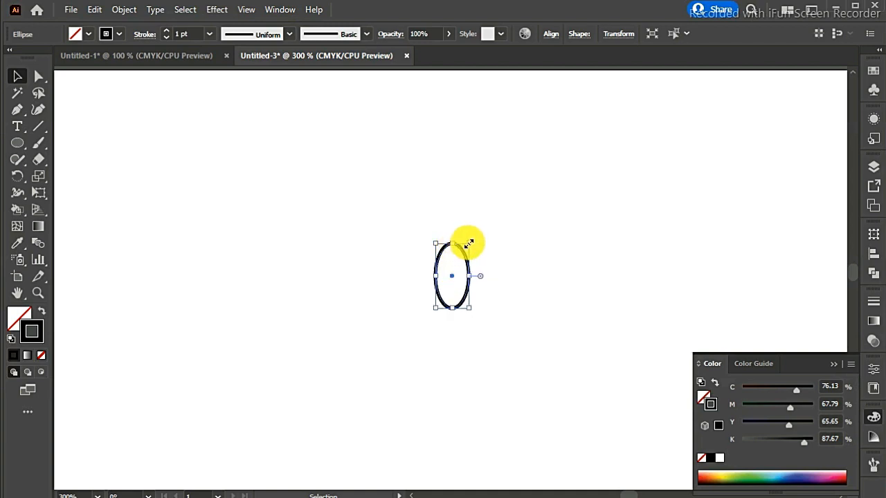
{"action": "key", "text": "ctrl+z"}
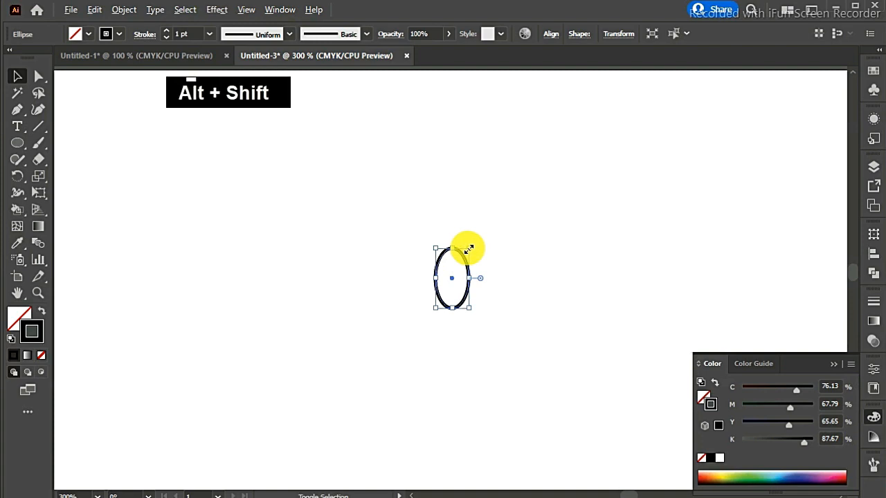
{"action": "left_click_drag", "start_coordinate": [469, 249], "coordinate": [471, 244]}
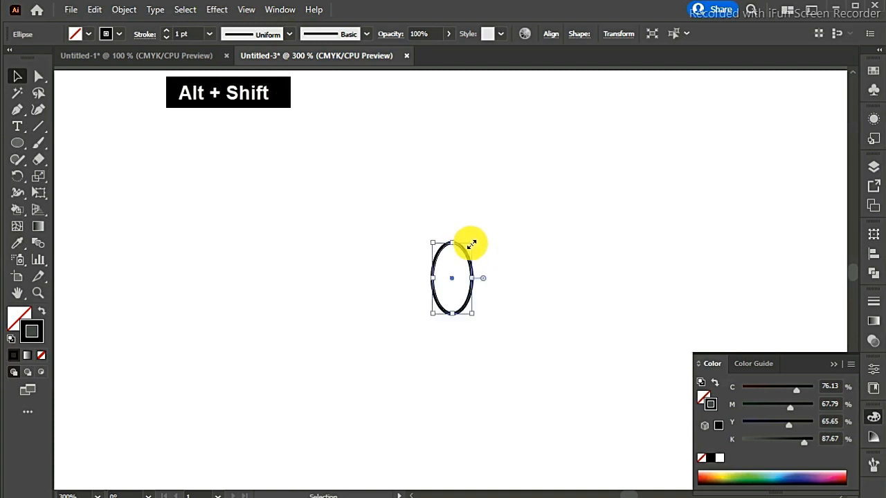
{"action": "left_click", "coordinate": [498, 269]}
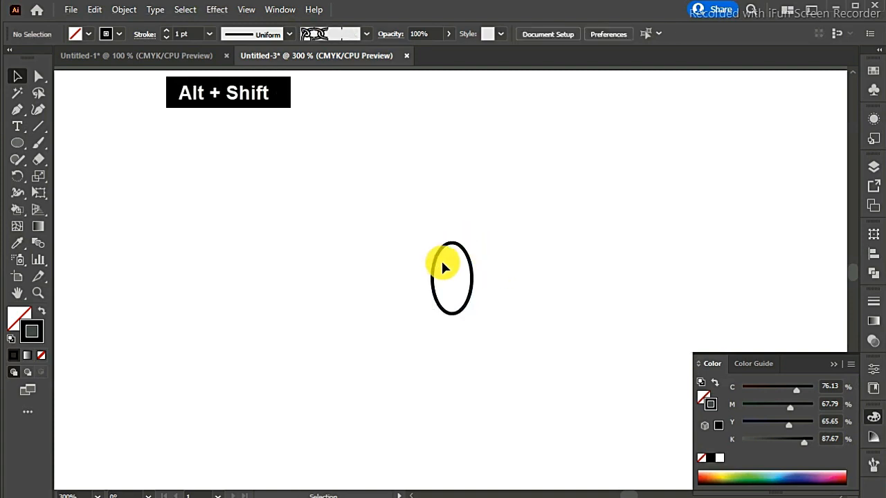
- Delete the ellipse's bottom anchor point, leaving only the upper arch
{"action": "left_click", "coordinate": [37, 77]}
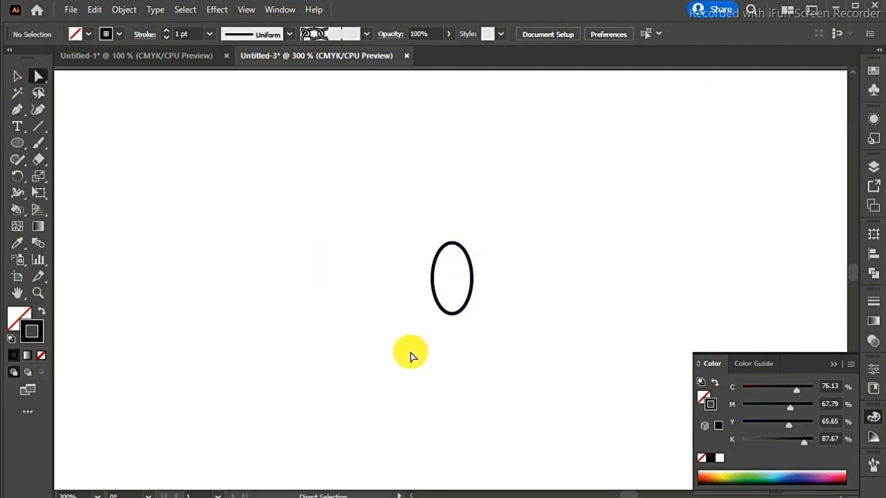
{"action": "left_click", "coordinate": [452, 317]}
{"action": "key", "text": "Delete"}
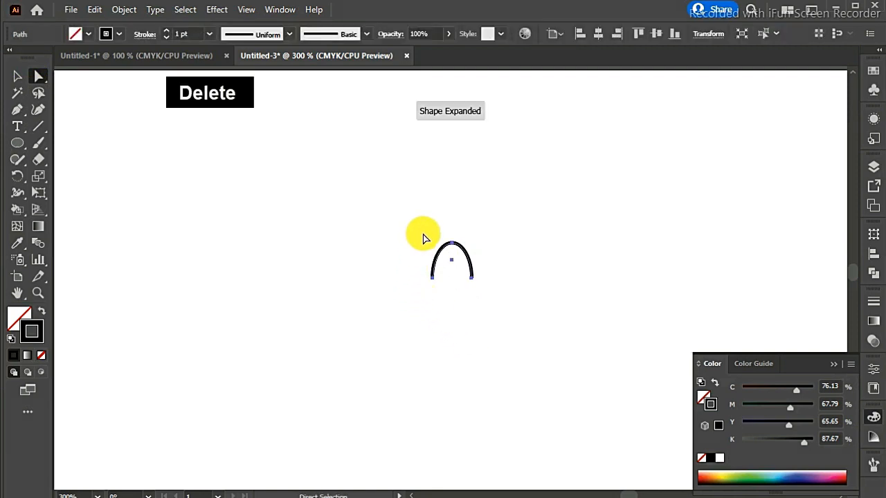
- Paste a copy of the arch in front and scale it down proportionally to make a smaller inner arch
{"action": "key", "text": "ctrl+c"}
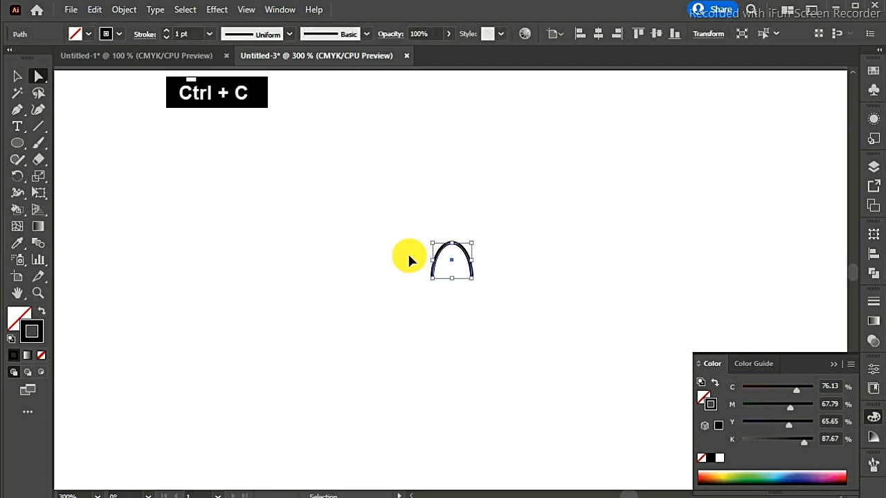
{"action": "key", "text": "ctrl+f"}
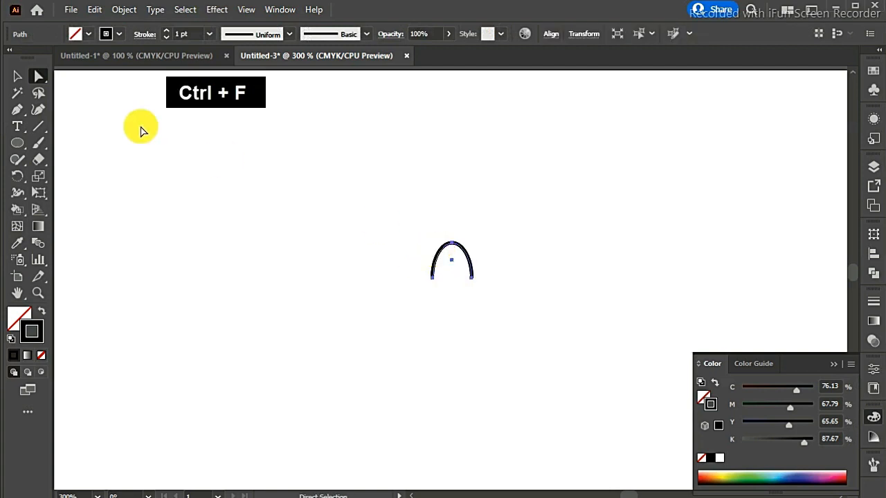
{"action": "left_click", "coordinate": [22, 78]}
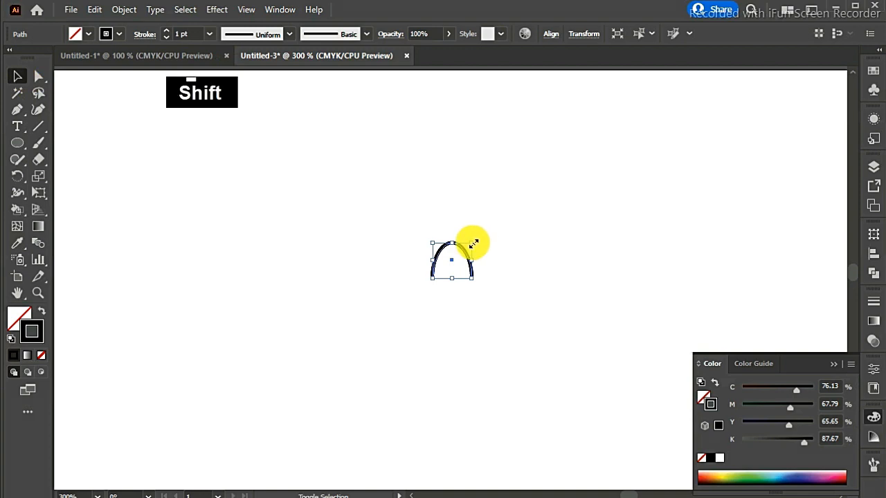
{"action": "left_click_drag", "start_coordinate": [468, 245], "coordinate": [467, 245]}
{"action": "key", "text": "ctrl+equal"}
{"action": "key", "text": "ctrl+equal"}
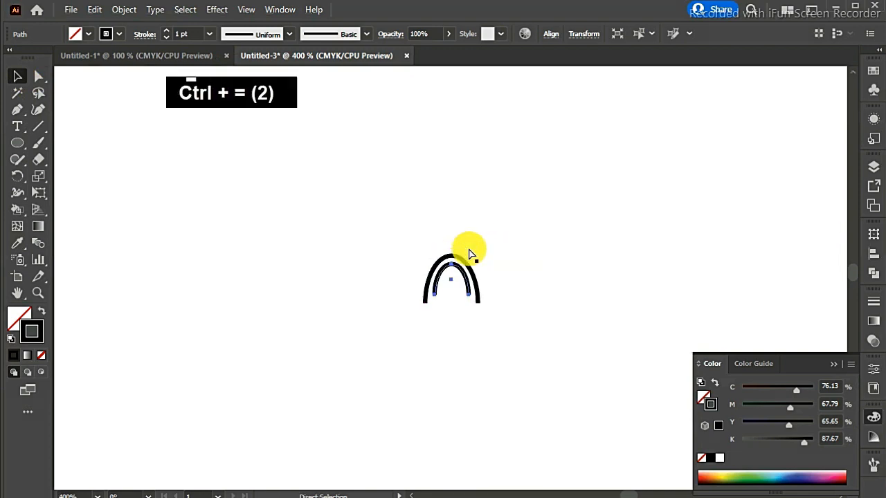
- Move the inner arch down to line up its ends with the outer arch, and stretch its top slightly upward
{"action": "key", "text": "Down"}
{"action": "key", "text": "Down"}
{"action": "key", "text": "Down"}
{"action": "key", "text": "Up"}
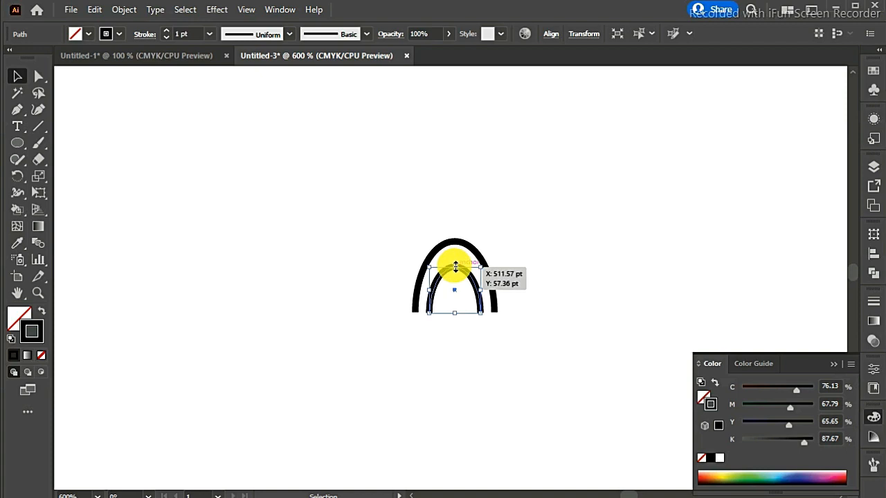
{"action": "left_click_drag", "start_coordinate": [455, 267], "coordinate": [455, 262]}
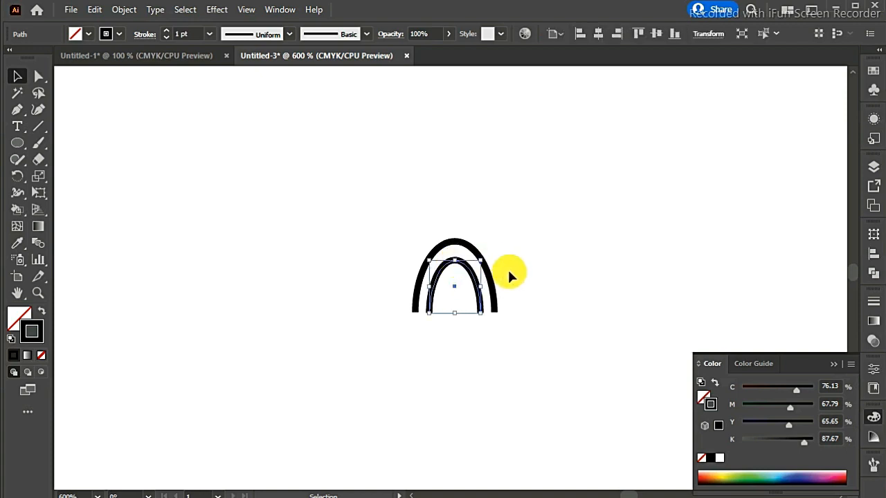
{"action": "left_click", "coordinate": [509, 275]}
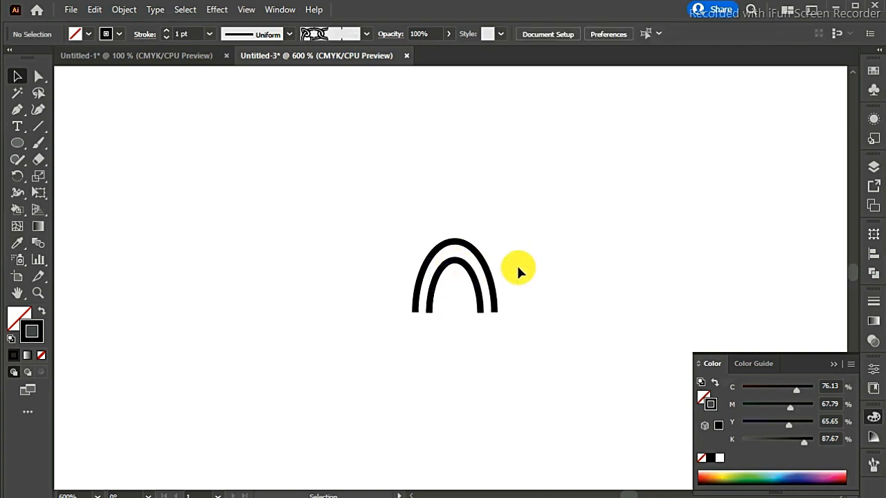
- Rotate both arches together 90° counterclockwise so they open to the right
{"action": "left_click_drag", "start_coordinate": [382, 220], "coordinate": [563, 388]}
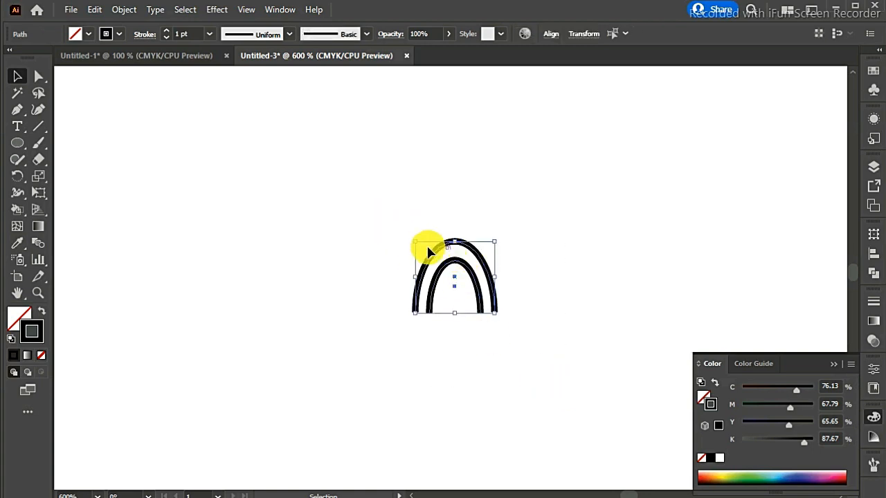
{"action": "left_click_drag", "start_coordinate": [412, 236], "coordinate": [386, 294]}
{"action": "left_click_drag", "start_coordinate": [390, 308], "coordinate": [389, 307]}
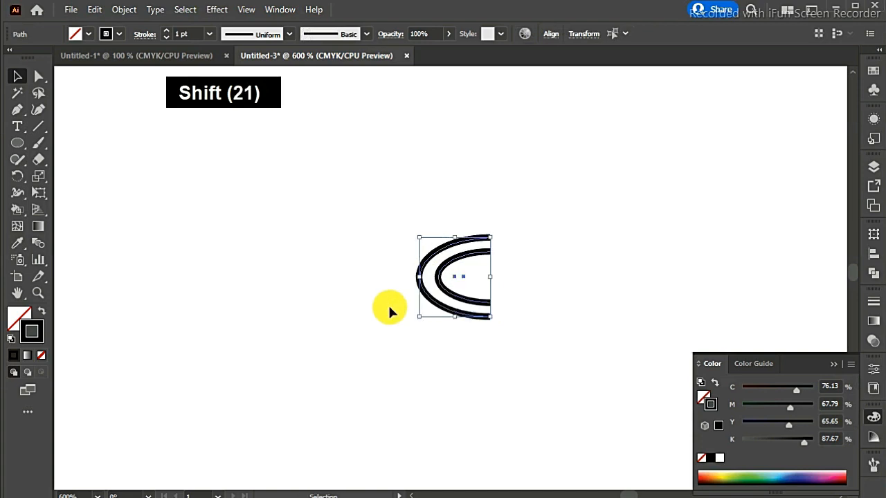
- Paste a copy of both arches in front and reflect it across the vertical axis
{"action": "key", "text": "ctrl"}
{"action": "key", "text": "ctrl"}
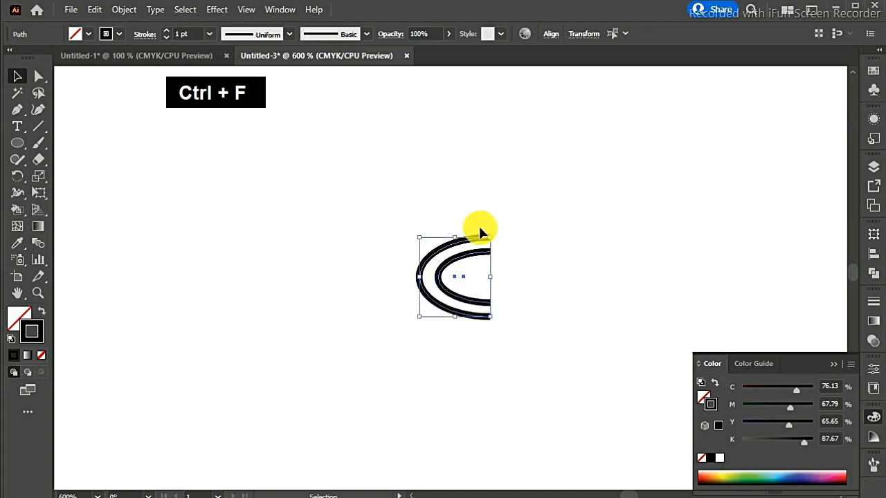
{"action": "right_click", "coordinate": [463, 243]}
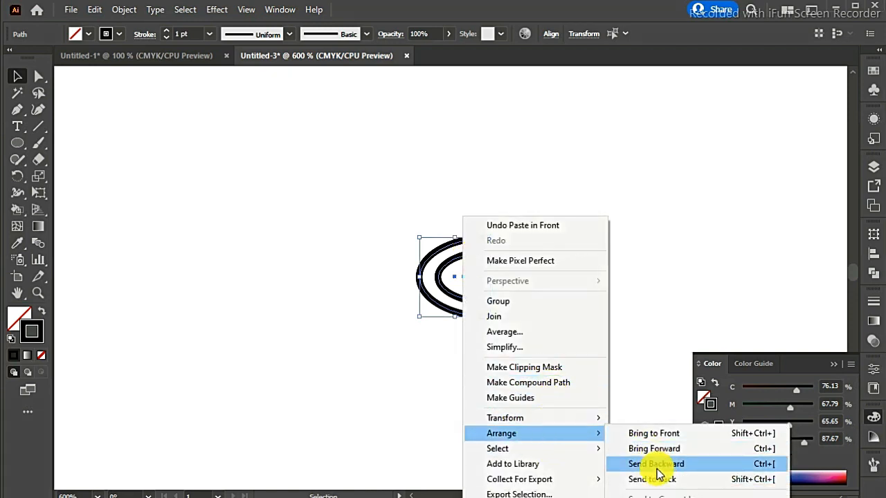
{"action": "mouse_move", "coordinate": [559, 420]}
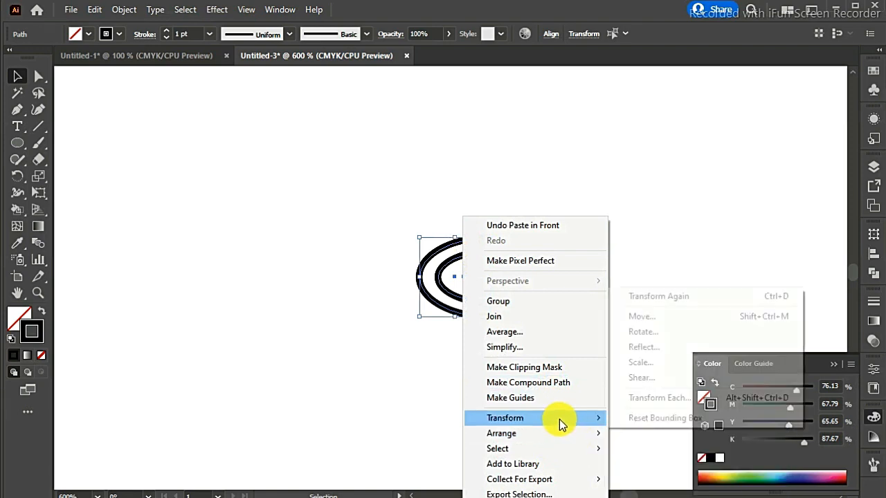
{"action": "left_click", "coordinate": [649, 351]}
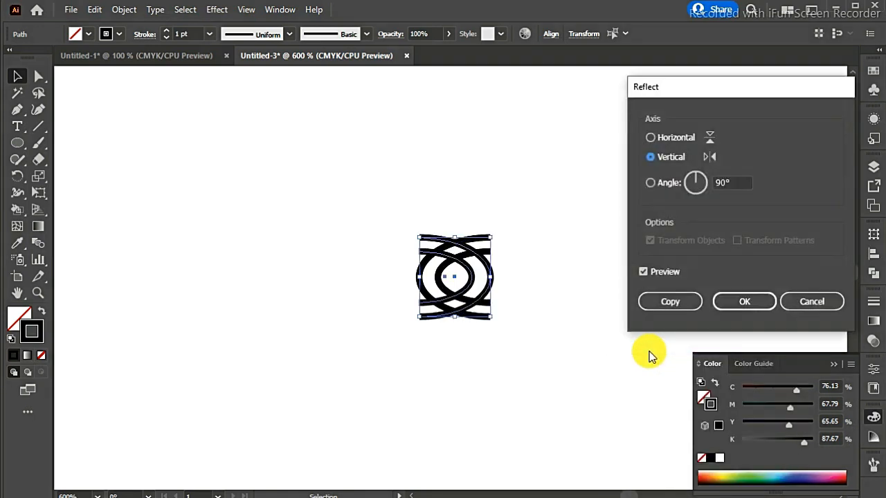
{"action": "left_click", "coordinate": [743, 299]}
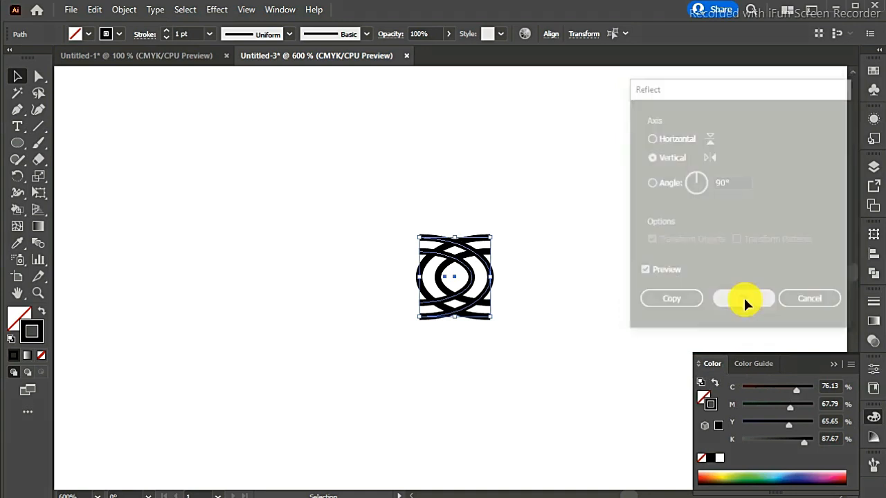
- Nudge the mirrored arches four increments left so the two pairs overlap at their curved ends, and deselect them
{"action": "key", "text": "Left"}
{"action": "key", "text": "Left"}
{"action": "key", "text": "Left"}
{"action": "key", "text": "Left"}
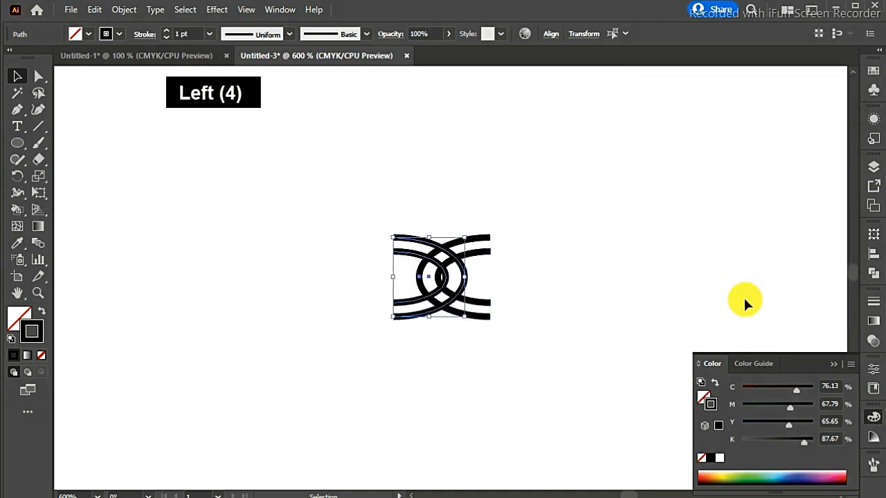
{"action": "left_click", "coordinate": [673, 268]}
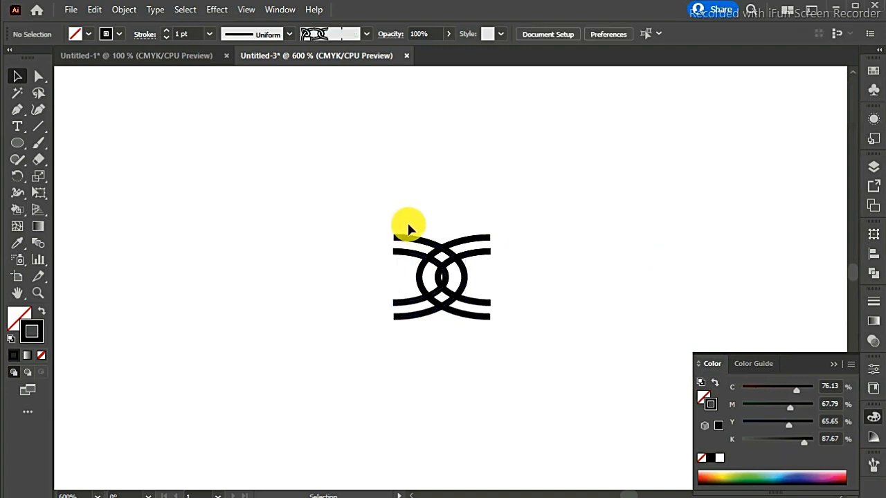
- Join the open ends of the inner and outer arches in both link halves to form two closed shapes
{"action": "left_click", "coordinate": [38, 78]}
{"action": "left_click_drag", "start_coordinate": [385, 231], "coordinate": [402, 267]}
{"action": "key", "text": "ctrl+j"}
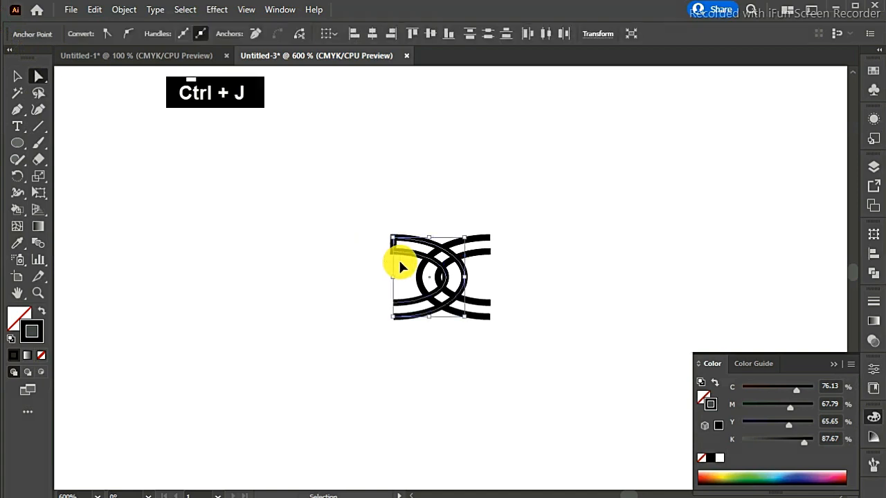
{"action": "left_click_drag", "start_coordinate": [396, 304], "coordinate": [405, 328]}
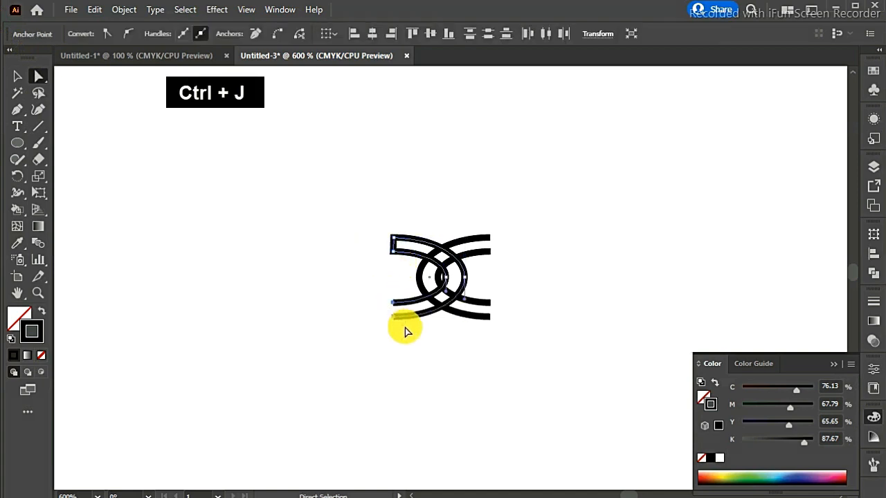
{"action": "key", "text": "ctrl+j"}
{"action": "left_click_drag", "start_coordinate": [482, 223], "coordinate": [493, 332]}
{"action": "key", "text": "ctrl+j"}
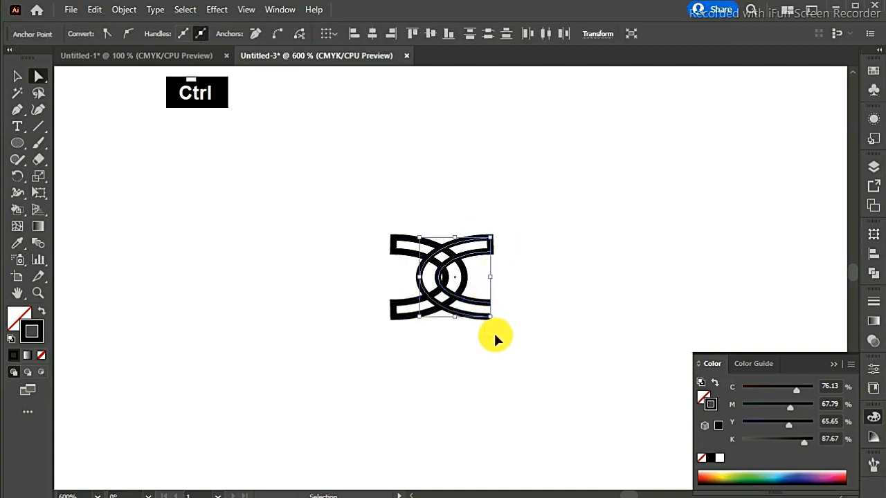
{"action": "key", "text": "ctrl+j"}
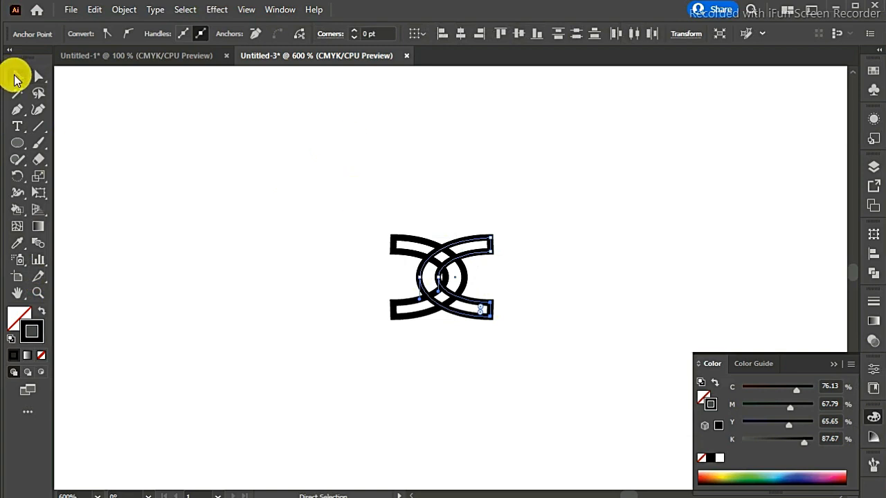
- Set the stroke of both link halves to the blue swatch C=85 M=50 Y=0 K=0
{"action": "left_click", "coordinate": [17, 76]}
{"action": "left_click_drag", "start_coordinate": [372, 211], "coordinate": [401, 269]}
{"action": "left_click_drag", "start_coordinate": [515, 344], "coordinate": [516, 342]}
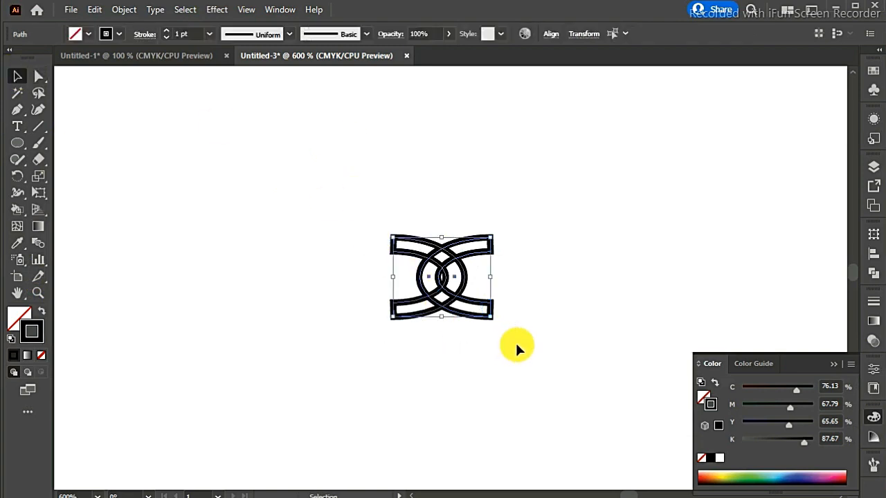
{"action": "left_click", "coordinate": [118, 36]}
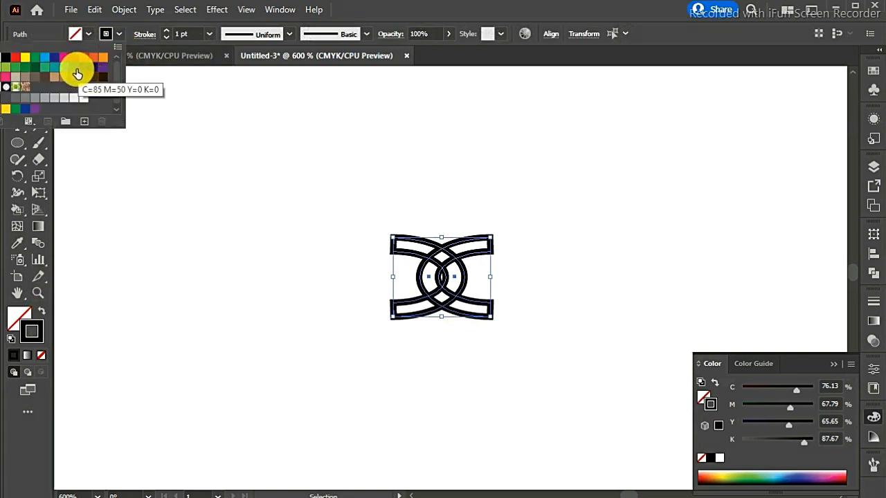
{"action": "left_click", "coordinate": [77, 72]}
{"action": "key", "text": "Return"}
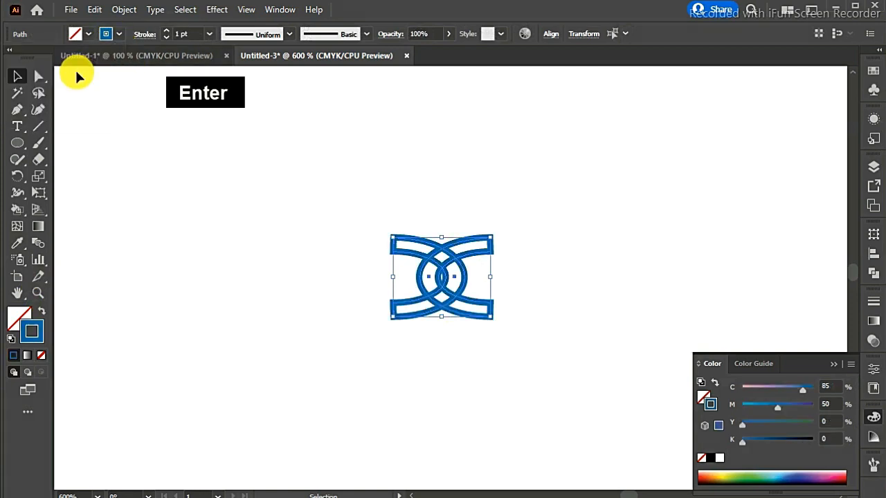
{"action": "left_click", "coordinate": [19, 206]}
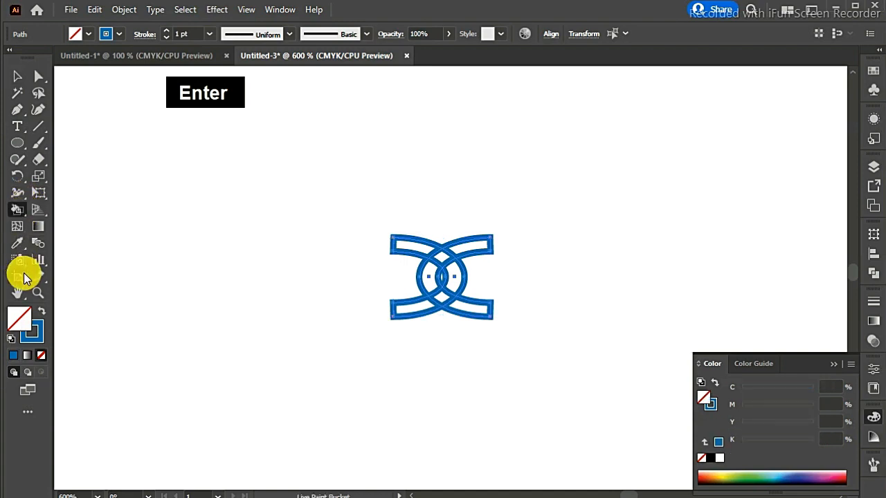
{"action": "left_click", "coordinate": [90, 35]}
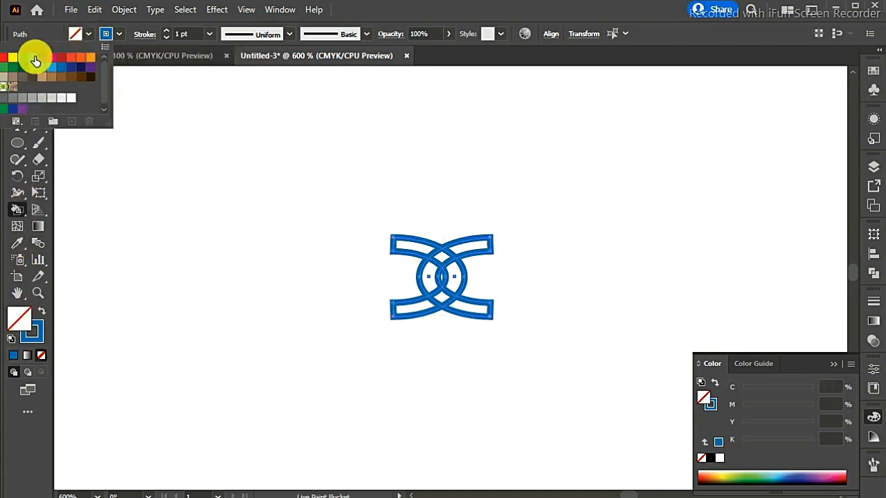
{"action": "left_click", "coordinate": [9, 59]}
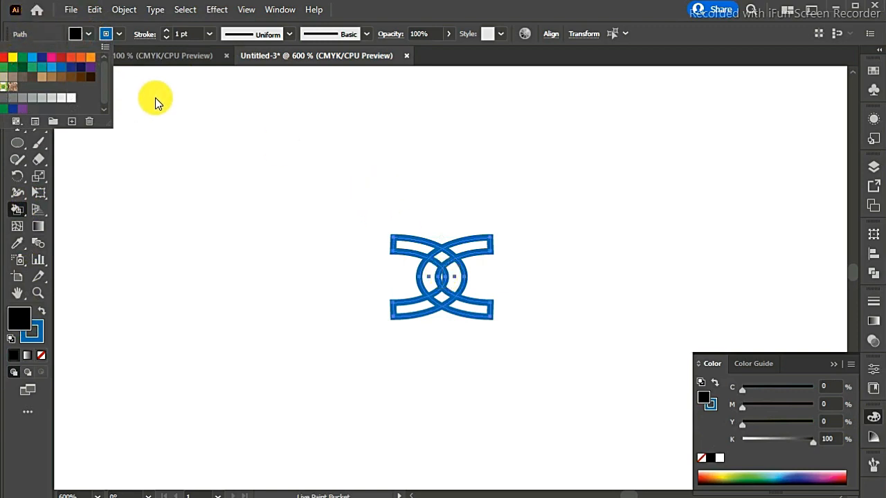
{"action": "key", "text": "Escape"}
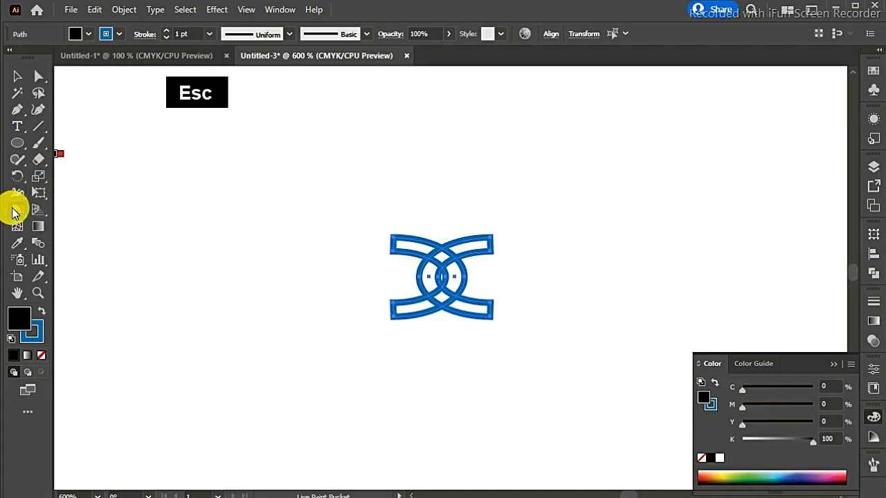
- Remove the dividing segments at the upper and lower crossings with Shape Builder so the two links weave over and under each other
{"action": "left_click_drag", "start_coordinate": [14, 212], "coordinate": [55, 206]}
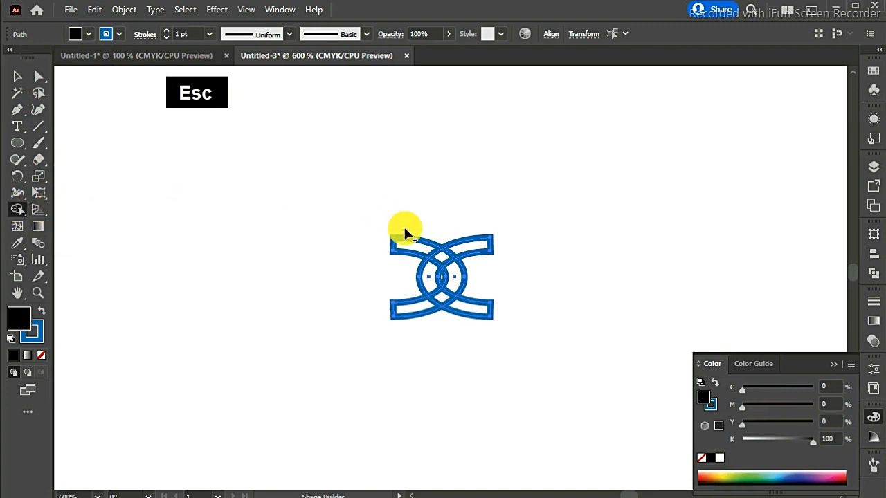
{"action": "left_click", "coordinate": [436, 257], "text": "alt"}
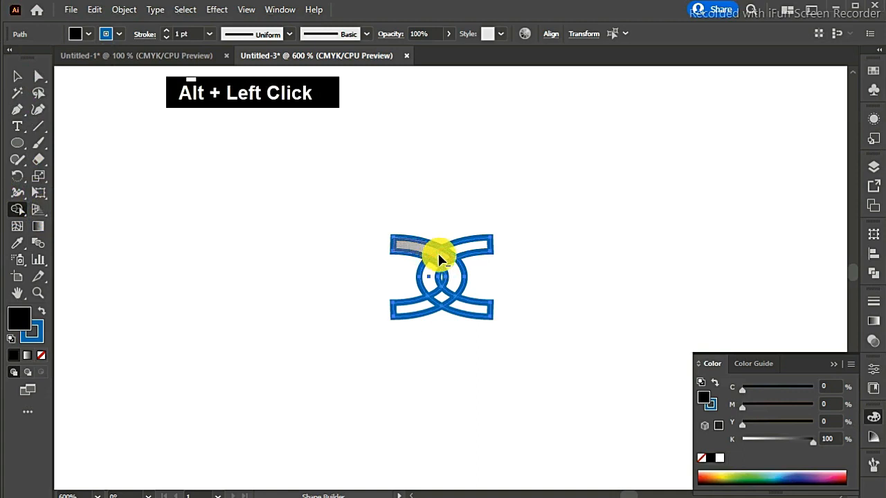
{"action": "left_click", "coordinate": [445, 259], "text": "alt"}
{"action": "left_click", "coordinate": [437, 289], "text": "alt"}
{"action": "left_click", "coordinate": [449, 300], "text": "alt"}
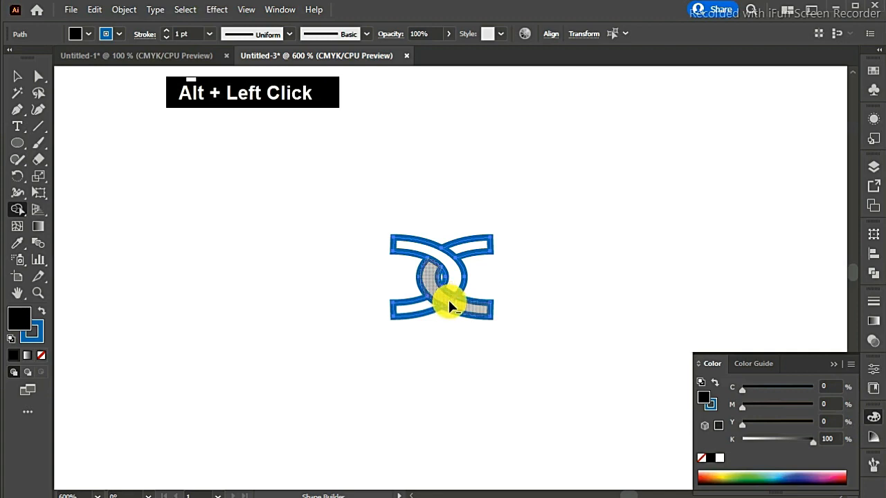
{"action": "left_click", "coordinate": [18, 77]}
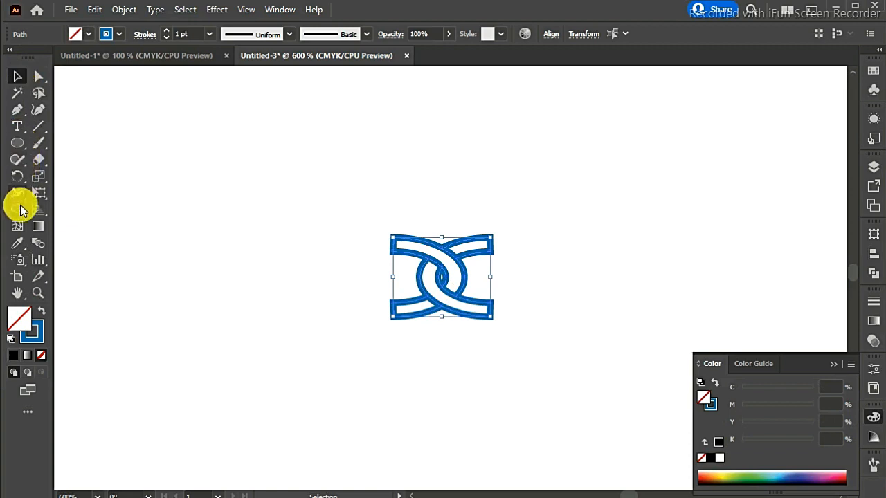
- Fill every band section of the interlocking links with black using the Live Paint Bucket
{"action": "left_click", "coordinate": [18, 210]}
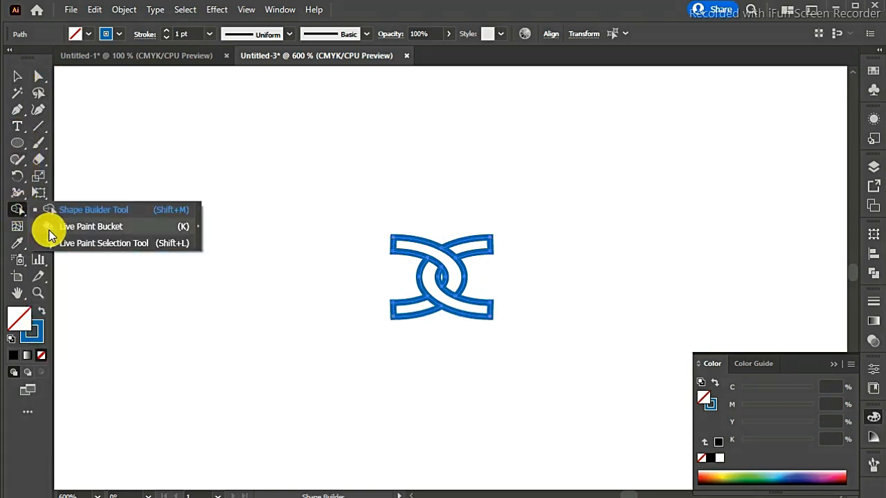
{"action": "left_click", "coordinate": [50, 230]}
{"action": "left_click", "coordinate": [86, 35]}
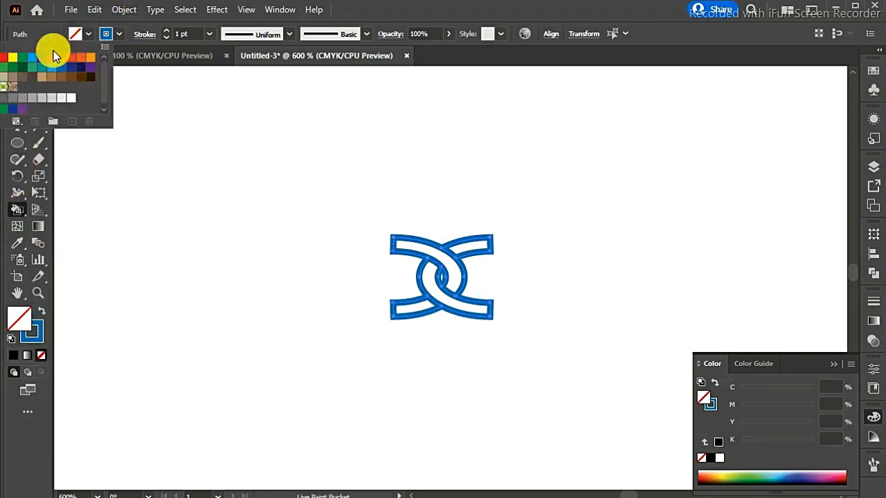
{"action": "left_click", "coordinate": [4, 59]}
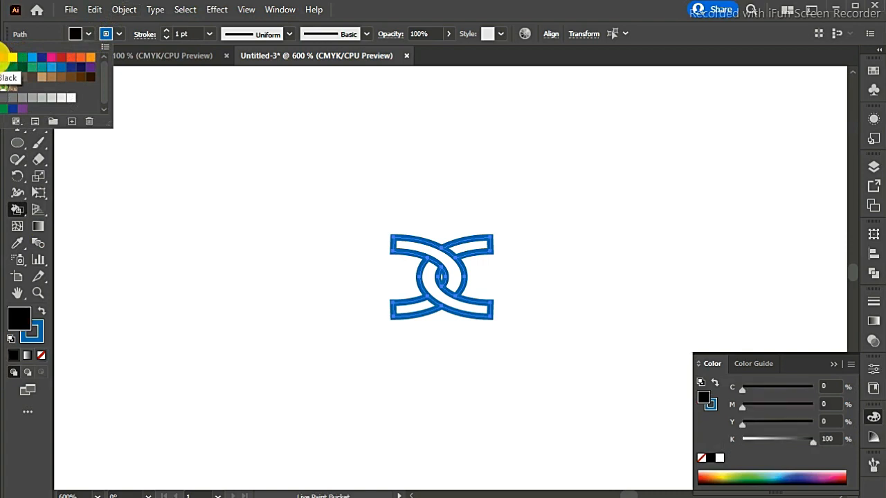
{"action": "key", "text": "Return"}
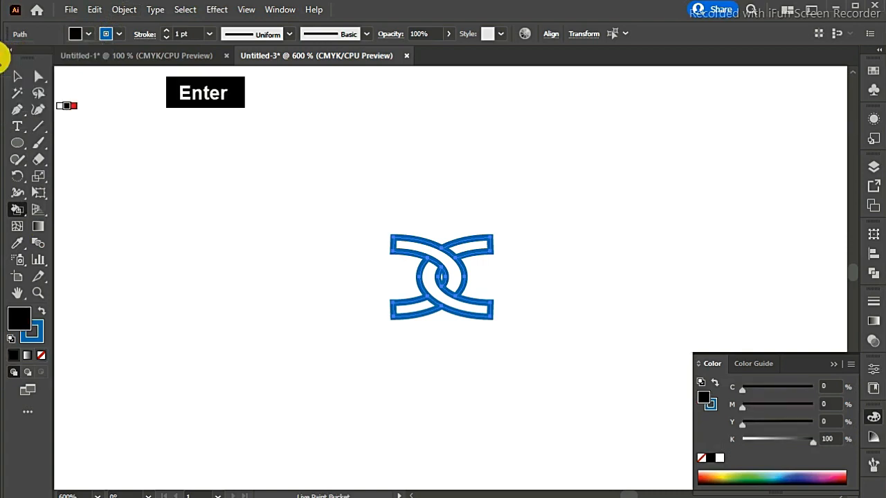
{"action": "left_click", "coordinate": [443, 256]}
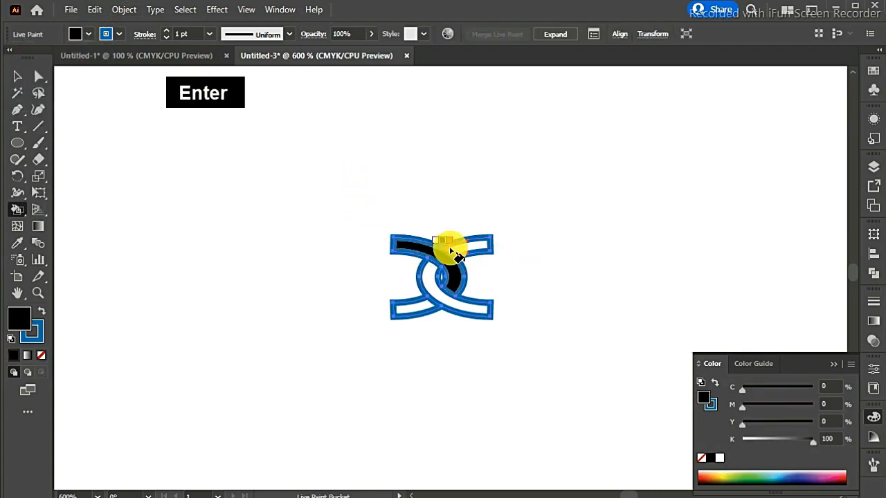
{"action": "mouse_move", "coordinate": [458, 250]}
{"action": "left_mouse_down"}
{"action": "mouse_move", "coordinate": [427, 293]}
{"action": "mouse_move", "coordinate": [443, 300]}
{"action": "mouse_move", "coordinate": [436, 308]}
{"action": "left_mouse_up"}
{"action": "left_click", "coordinate": [407, 308]}
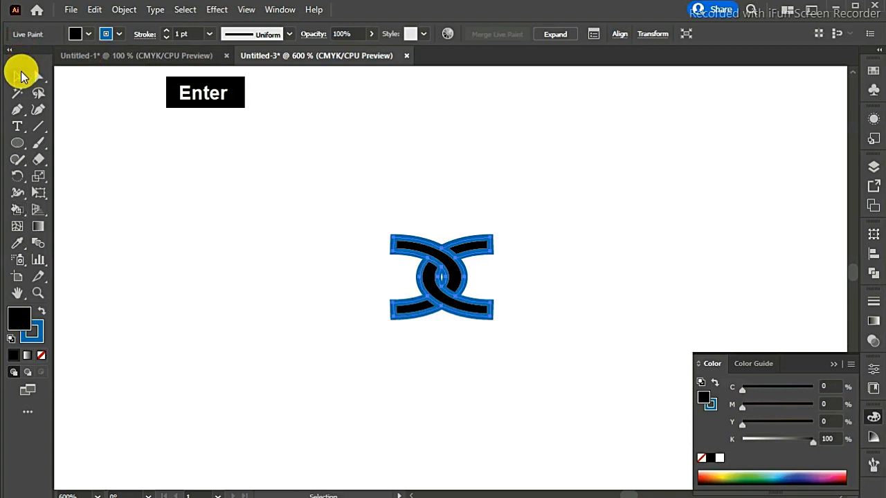
- Expand the Live Paint link artwork with Object, Fill and Stroke included, and deselect it
{"action": "left_click", "coordinate": [19, 76]}
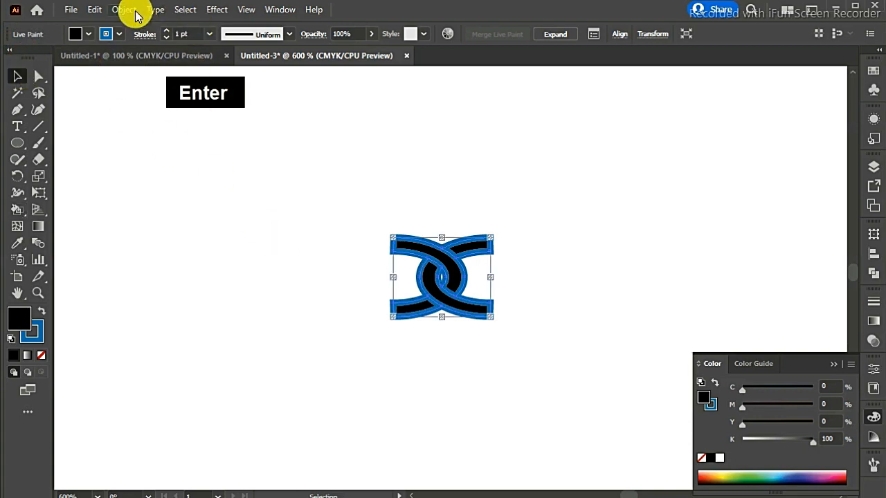
{"action": "left_click", "coordinate": [124, 10]}
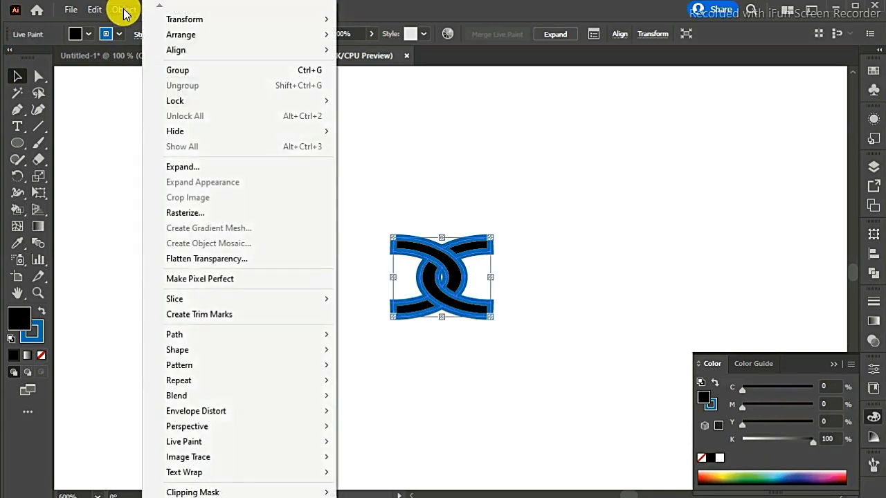
{"action": "left_click", "coordinate": [189, 172]}
{"action": "left_click", "coordinate": [152, 302]}
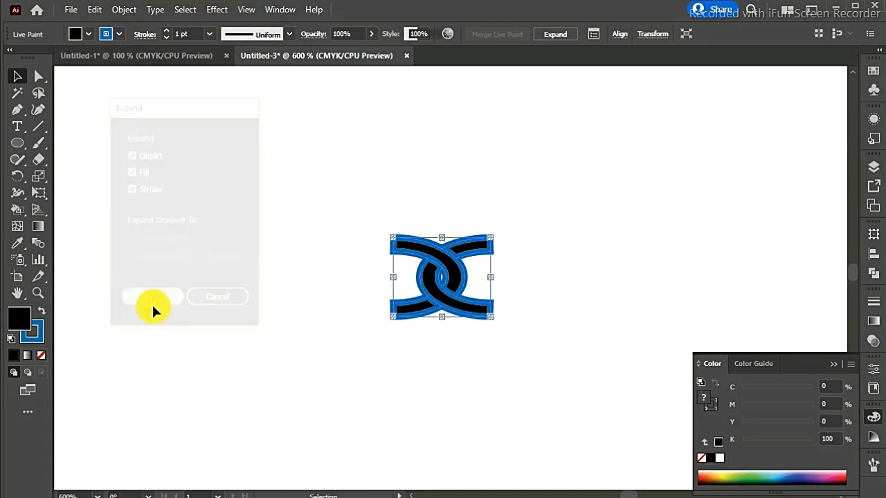
{"action": "left_click", "coordinate": [431, 161]}
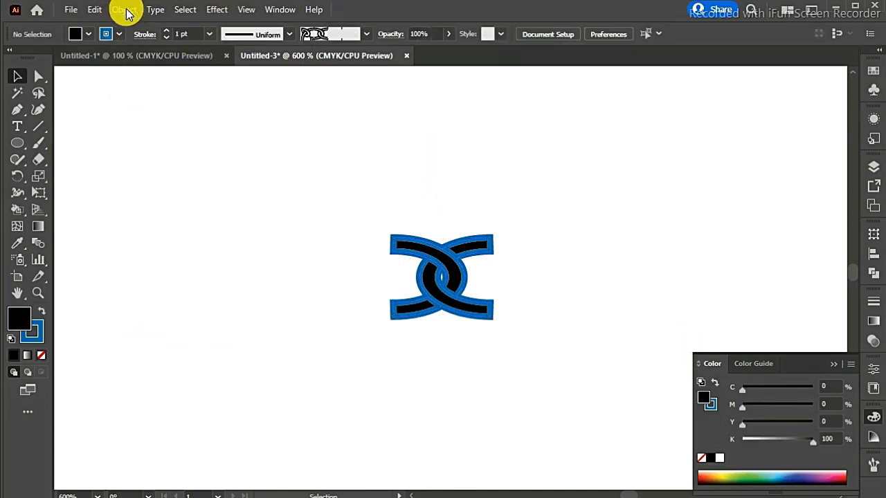
- Outline the strokes of the expanded link group and combine its shapes with Pathfinder Merge
{"action": "left_click", "coordinate": [427, 249]}
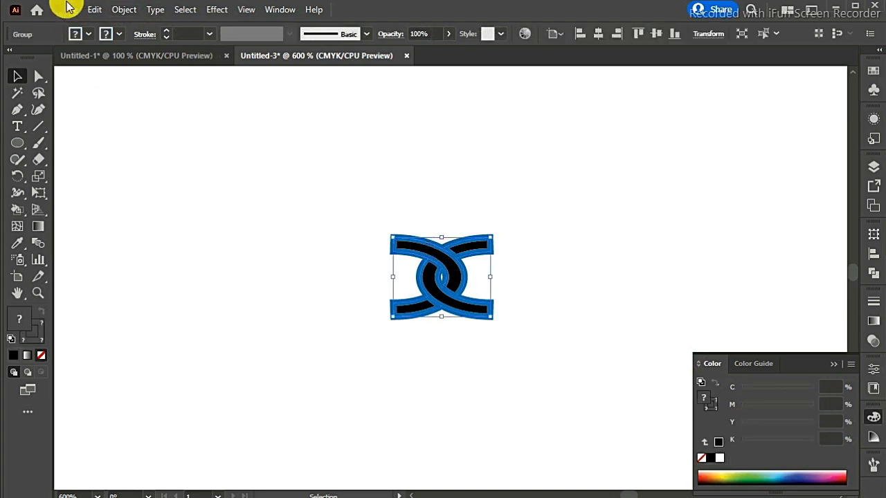
{"action": "left_click", "coordinate": [123, 11]}
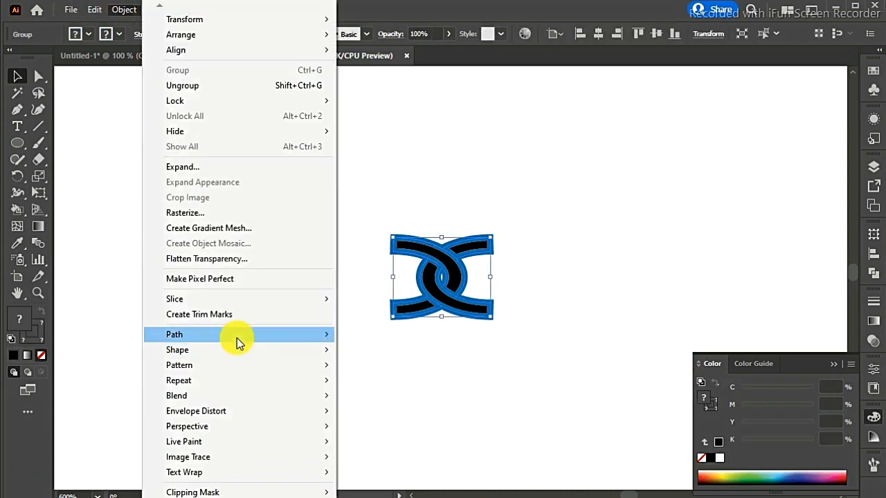
{"action": "mouse_move", "coordinate": [237, 338]}
{"action": "left_click", "coordinate": [382, 369]}
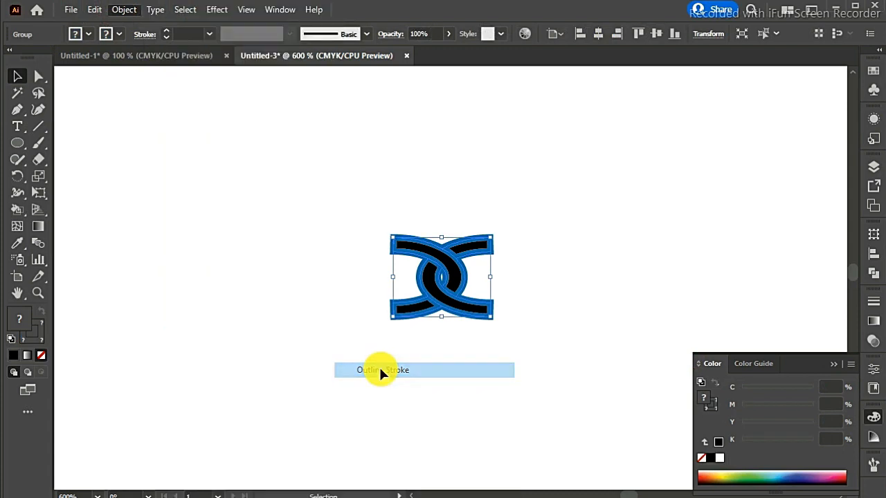
{"action": "left_click", "coordinate": [873, 272]}
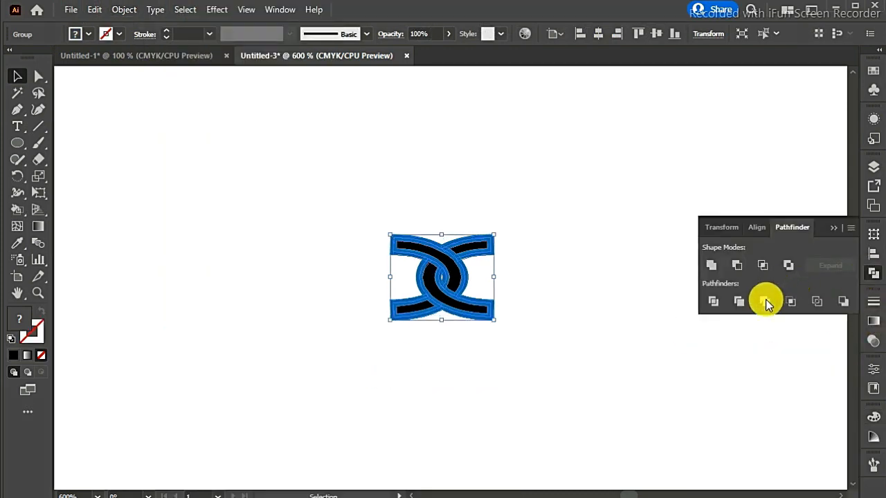
{"action": "left_click", "coordinate": [765, 302]}
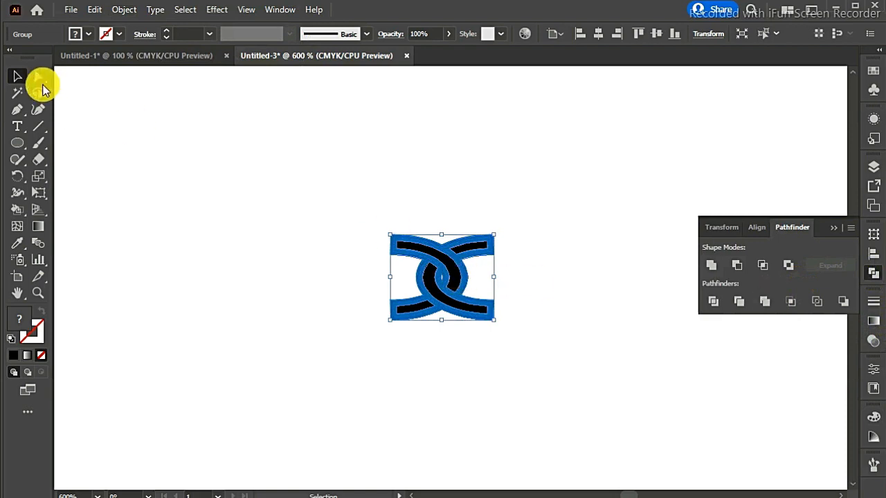
- Select all blue outline areas with the Magic Wand and delete them, leaving only the black link pieces
{"action": "left_click", "coordinate": [18, 92]}
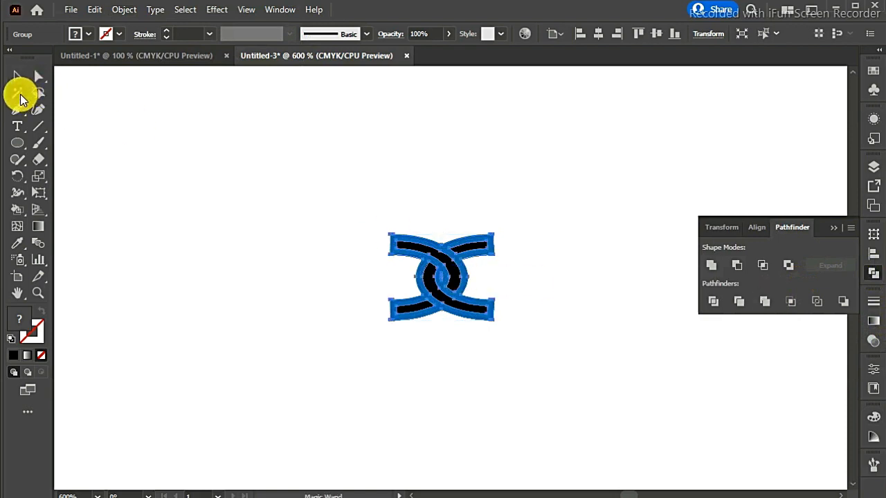
{"action": "left_click", "coordinate": [451, 254]}
{"action": "key", "text": "Delete"}
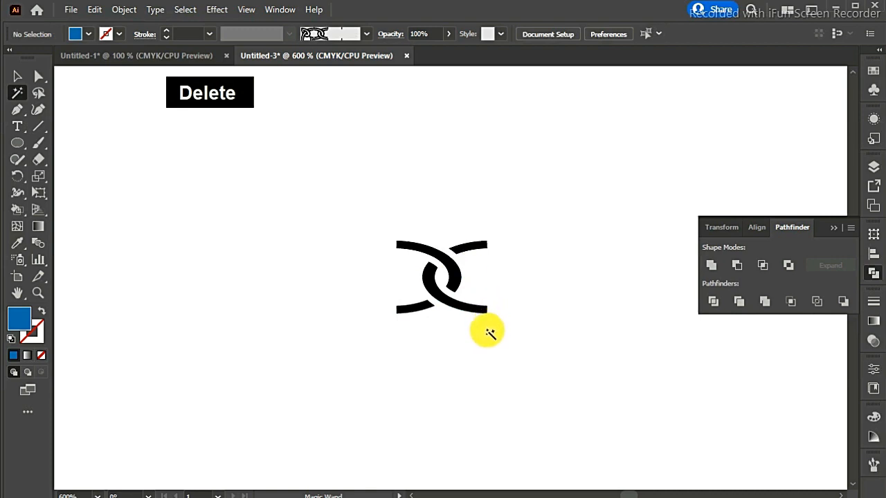
{"action": "left_click", "coordinate": [833, 230]}
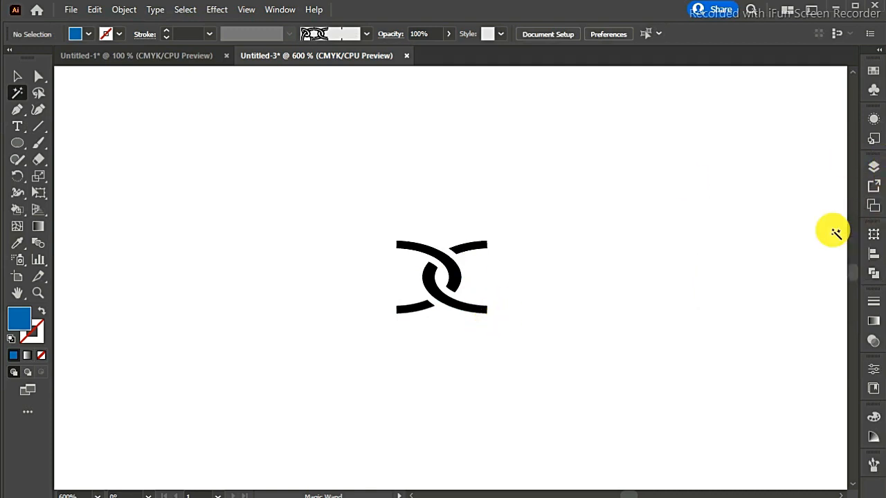
- Select the black interlocking link group and start a new Pattern Brush from it
{"action": "key", "text": "ctrl"}
{"action": "key", "text": "ctrl"}
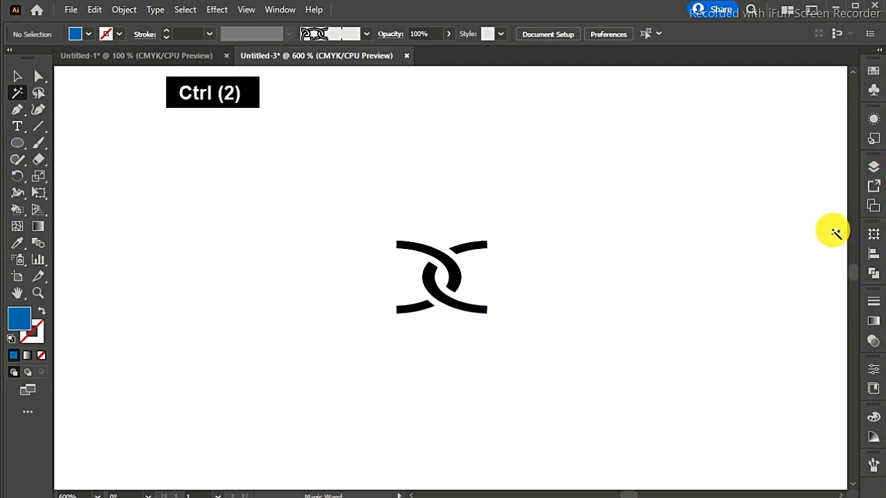
{"action": "left_click", "coordinate": [18, 75]}
{"action": "left_click_drag", "start_coordinate": [447, 332], "coordinate": [538, 365]}
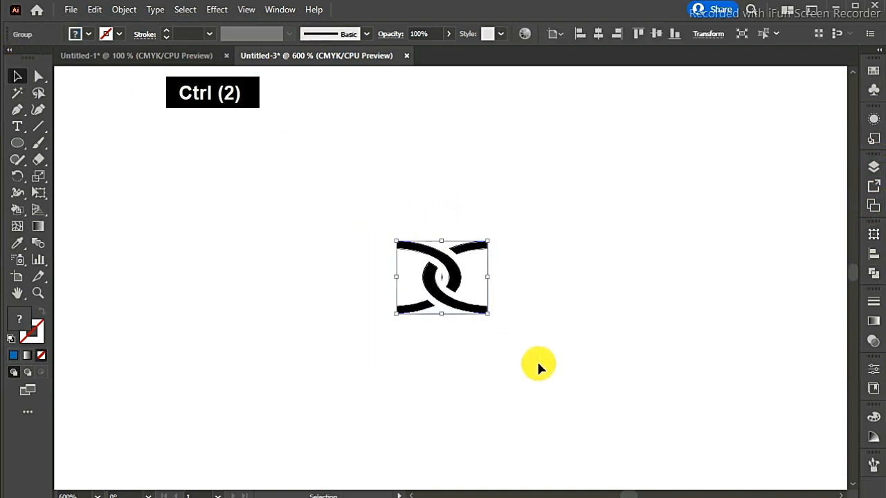
{"action": "left_click", "coordinate": [874, 466]}
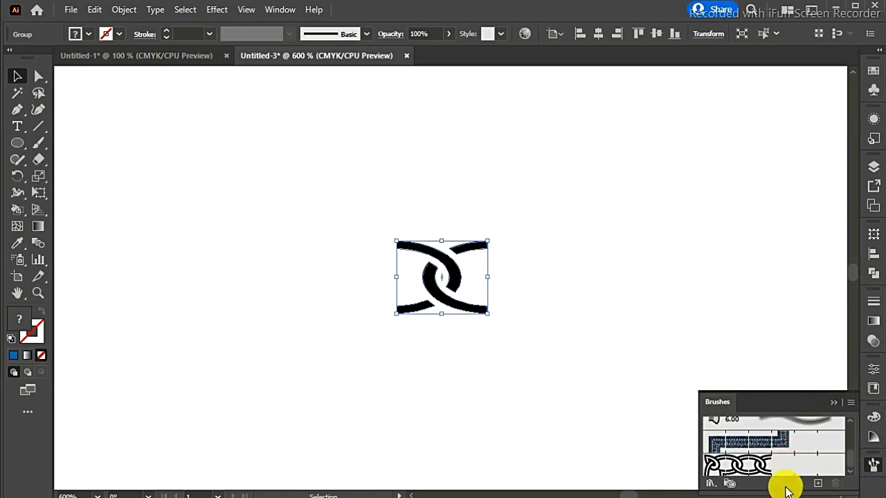
{"action": "left_click", "coordinate": [819, 484]}
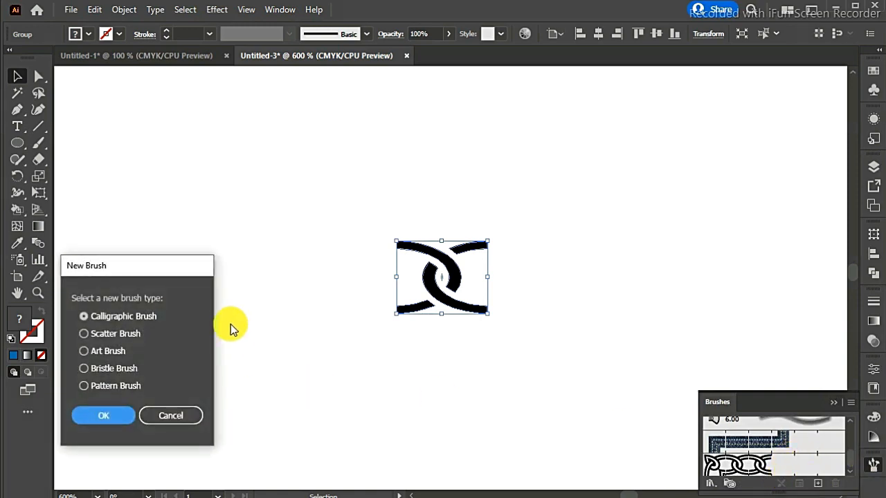
{"action": "left_click", "coordinate": [124, 383]}
{"action": "left_click", "coordinate": [115, 411]}
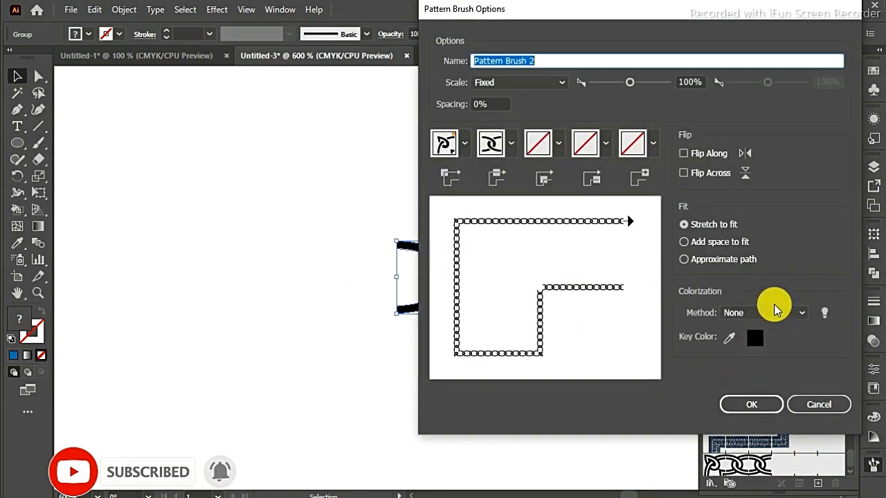
- Set the new pattern brush's colorization method to Tints and save the brush
{"action": "left_click", "coordinate": [767, 313]}
{"action": "left_click", "coordinate": [751, 343]}
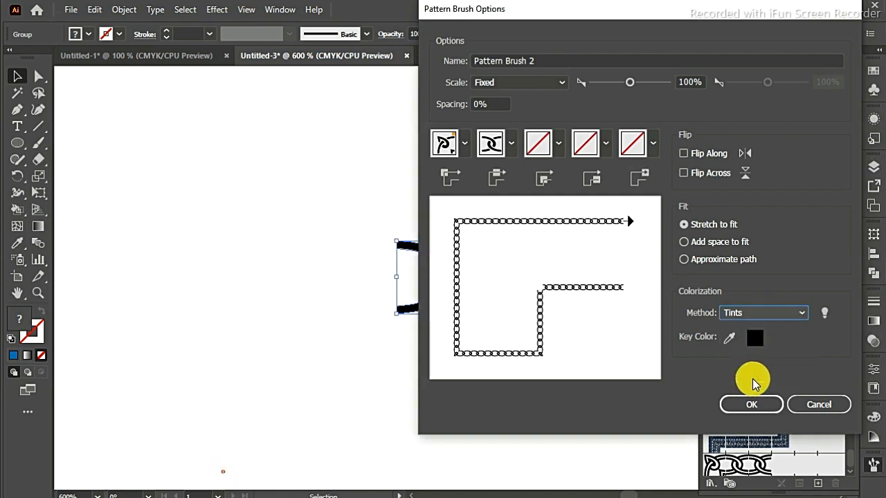
{"action": "left_click", "coordinate": [749, 405]}
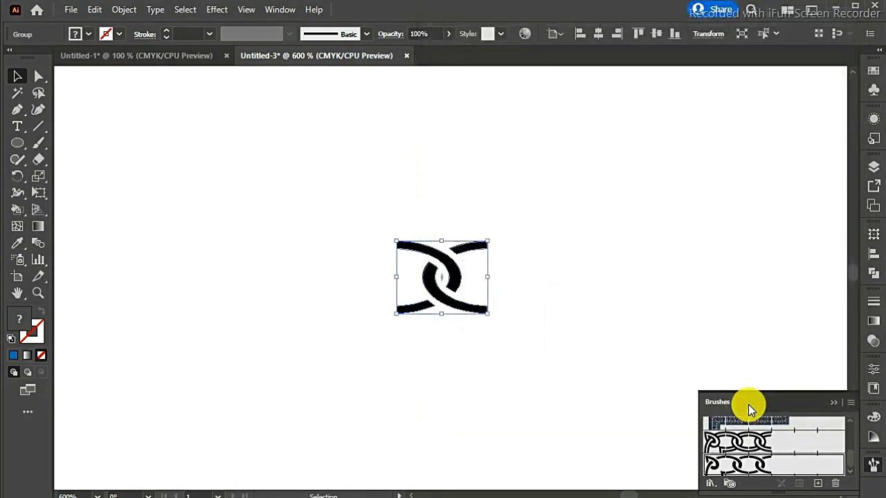
{"action": "left_click", "coordinate": [834, 399]}
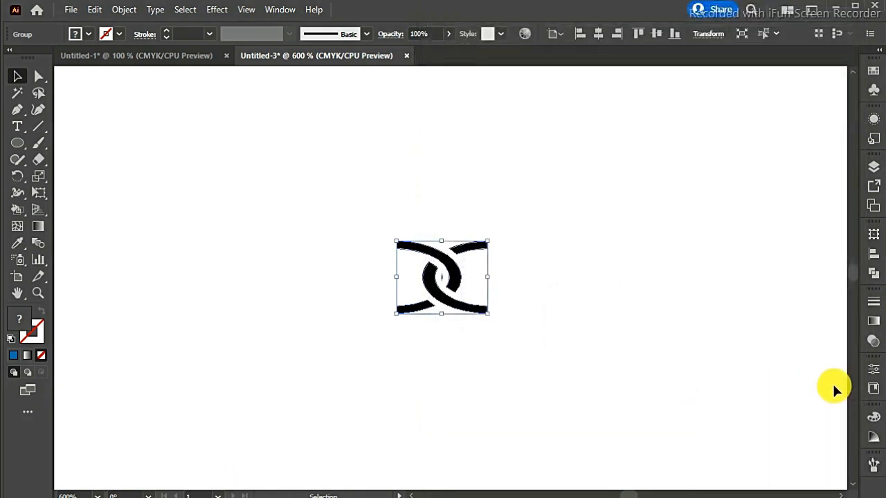
- Draw a large circle beside the small link motif on the white area, with no fill and a black stroke
{"action": "key", "text": "ctrl+minus"}
{"action": "key", "text": "ctrl+minus"}
{"action": "key", "text": "ctrl+minus"}
{"action": "key", "text": "ctrl+minus"}
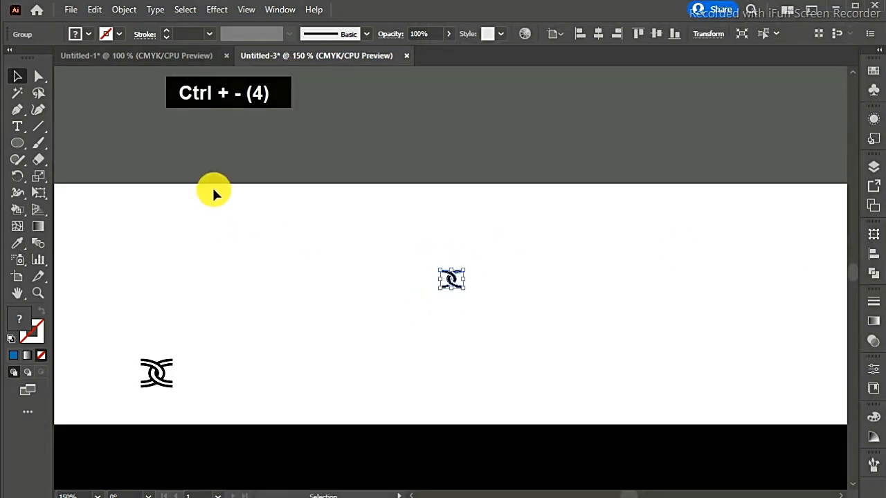
{"action": "left_click", "coordinate": [20, 144]}
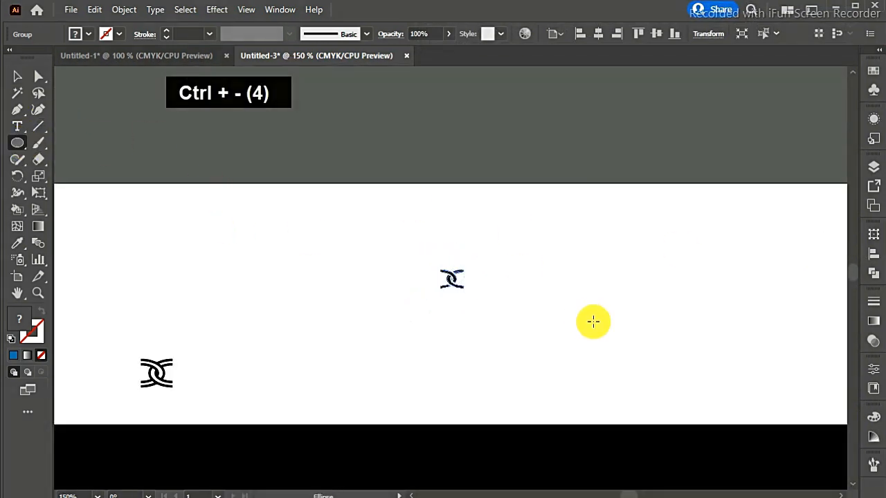
{"action": "mouse_move", "coordinate": [638, 298]}
{"action": "left_mouse_down"}
{"action": "mouse_move", "coordinate": [665, 352]}
{"action": "mouse_move", "coordinate": [713, 392]}
{"action": "left_mouse_up"}
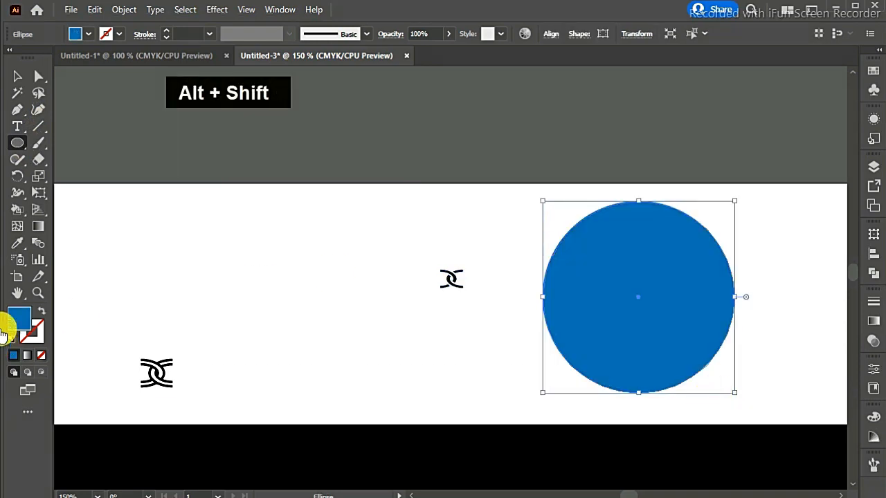
{"action": "left_click", "coordinate": [40, 315]}
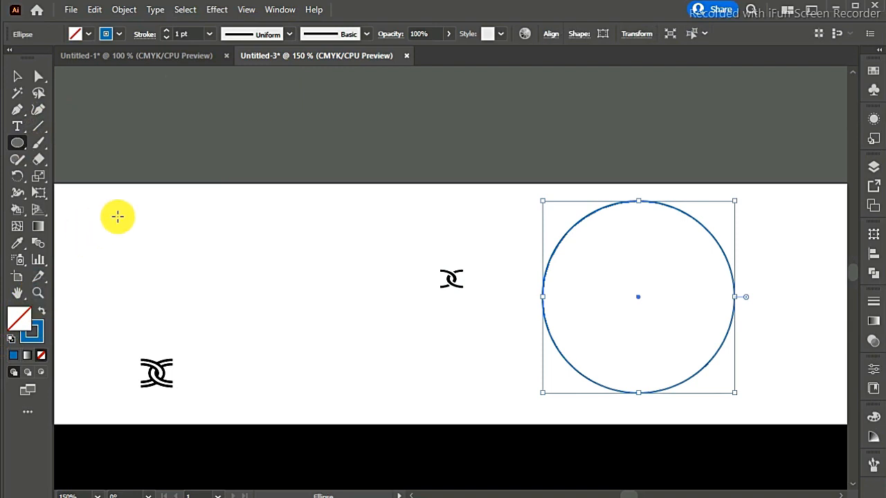
{"action": "left_click", "coordinate": [120, 34]}
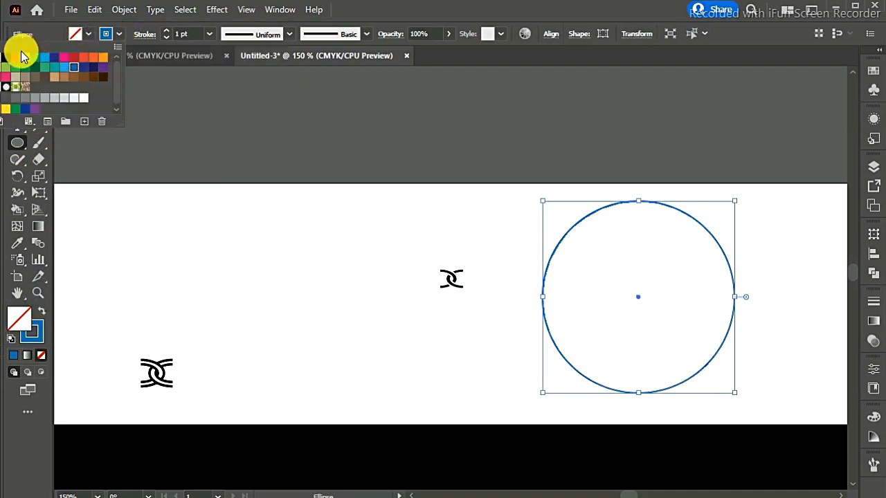
{"action": "left_click", "coordinate": [5, 59]}
{"action": "key", "text": "Return"}
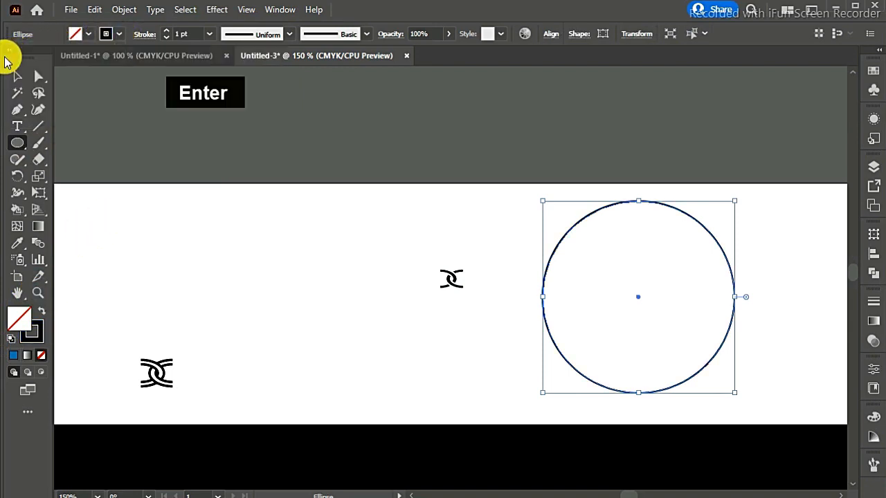
- Apply the new single-band chain pattern brush to the circle
{"action": "left_click", "coordinate": [874, 467]}
{"action": "left_click", "coordinate": [795, 475]}
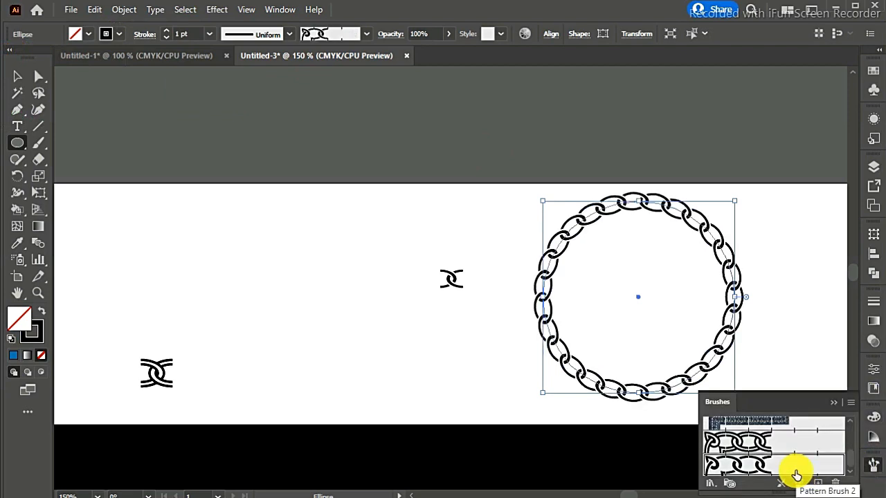
{"action": "left_click", "coordinate": [835, 408]}
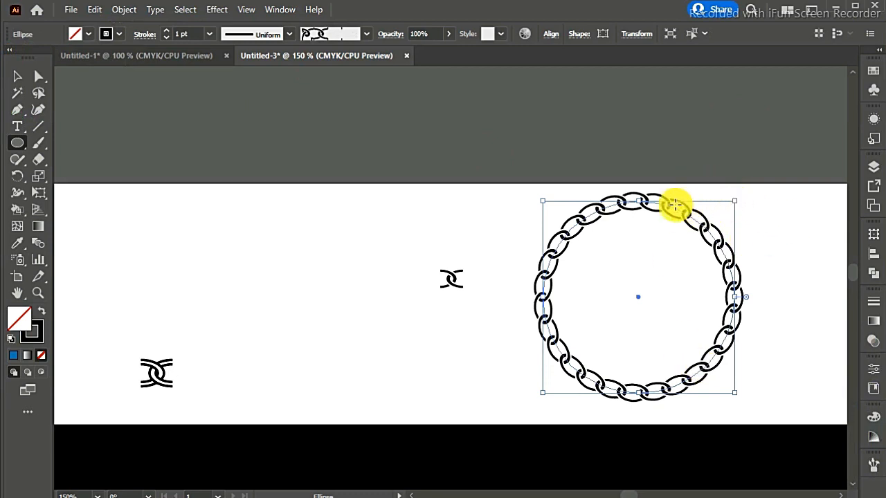
- Change the chain circle's stroke colour to magenta
{"action": "left_click", "coordinate": [17, 77]}
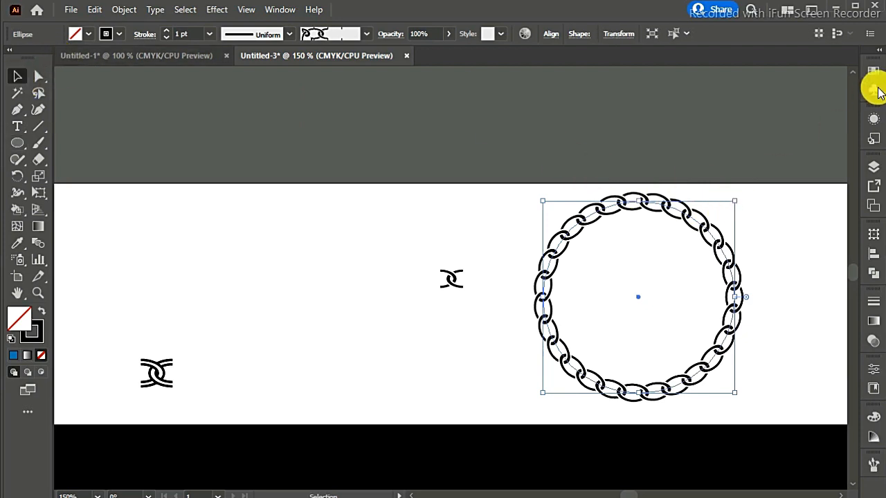
{"action": "left_click", "coordinate": [874, 75]}
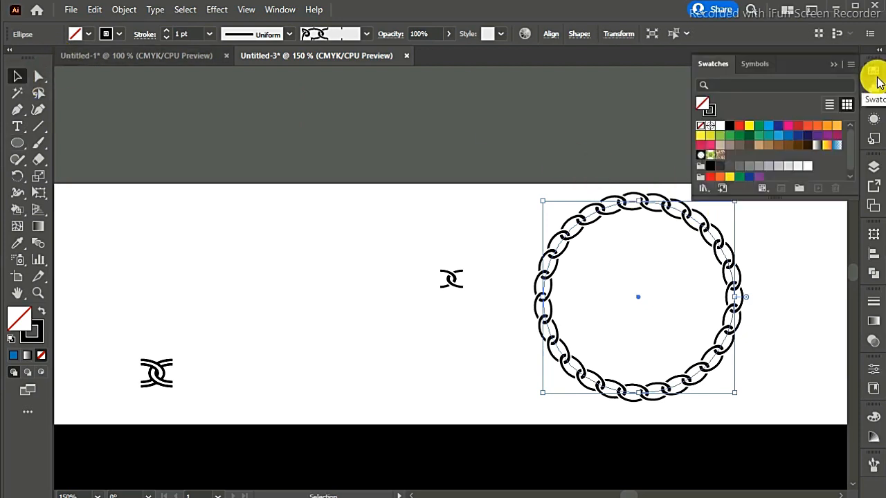
{"action": "left_click", "coordinate": [876, 79]}
{"action": "left_click", "coordinate": [36, 332]}
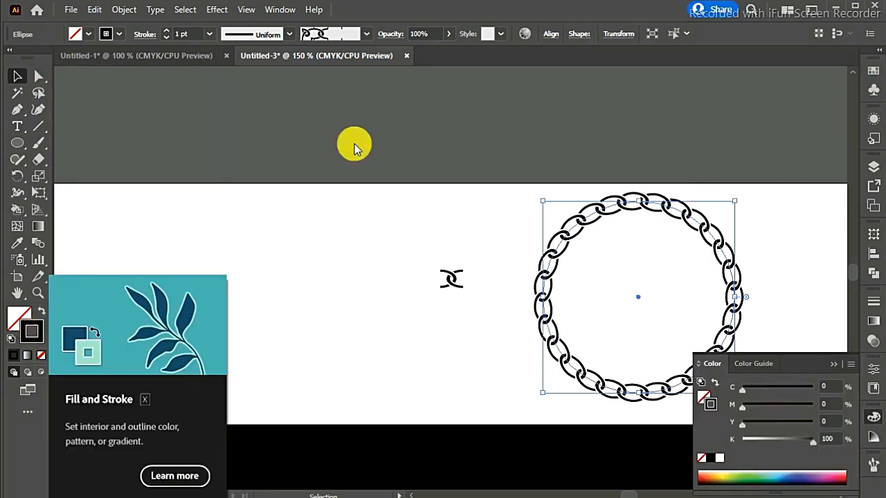
{"action": "left_click", "coordinate": [875, 73]}
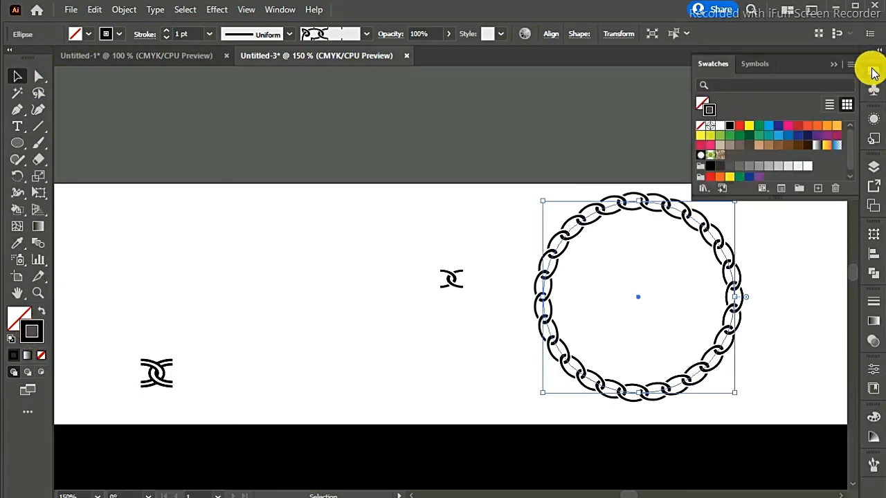
{"action": "left_click", "coordinate": [787, 128]}
{"action": "left_click", "coordinate": [832, 64]}
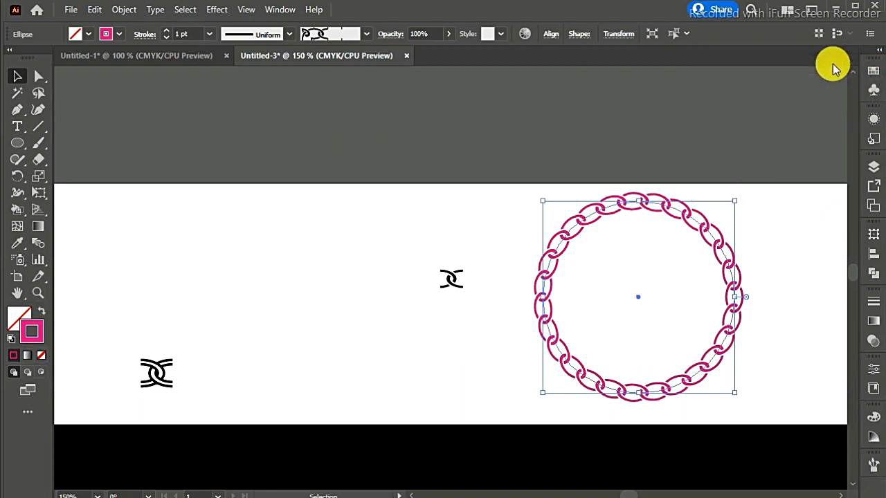
- Move the magenta chain ring onto the black rectangle and enlarge it proportionally from its centre
{"action": "left_click_drag", "start_coordinate": [688, 216], "coordinate": [660, 438]}
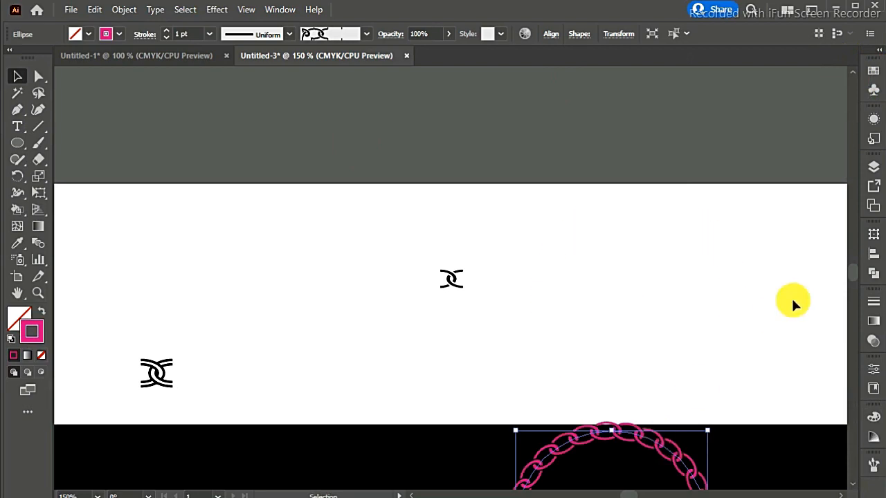
{"action": "scroll", "coordinate": [856, 277], "scroll_direction": "down", "scroll_amount": 5}
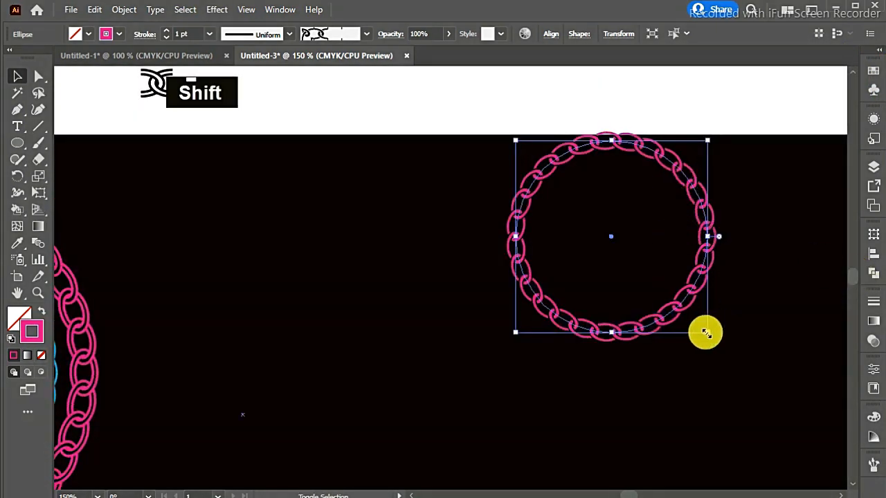
{"action": "left_click_drag", "start_coordinate": [706, 332], "coordinate": [766, 396]}
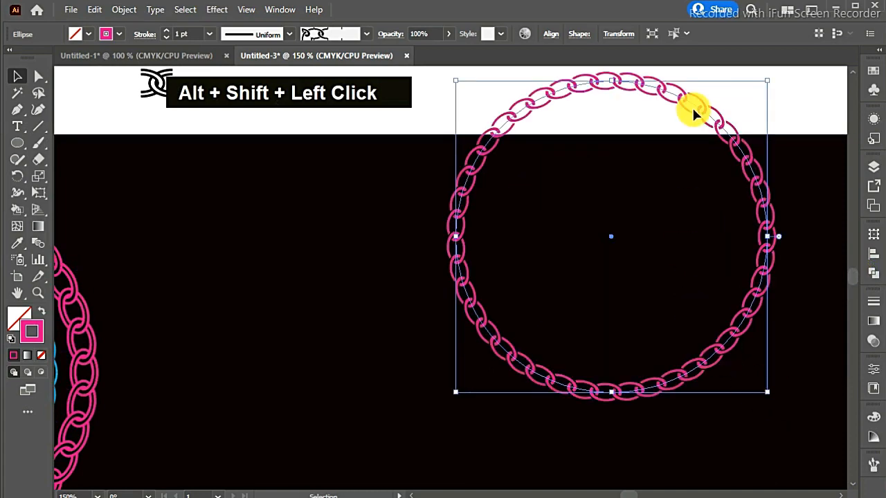
{"action": "left_click_drag", "start_coordinate": [682, 93], "coordinate": [680, 201]}
{"action": "left_click_drag", "start_coordinate": [678, 203], "coordinate": [678, 203]}
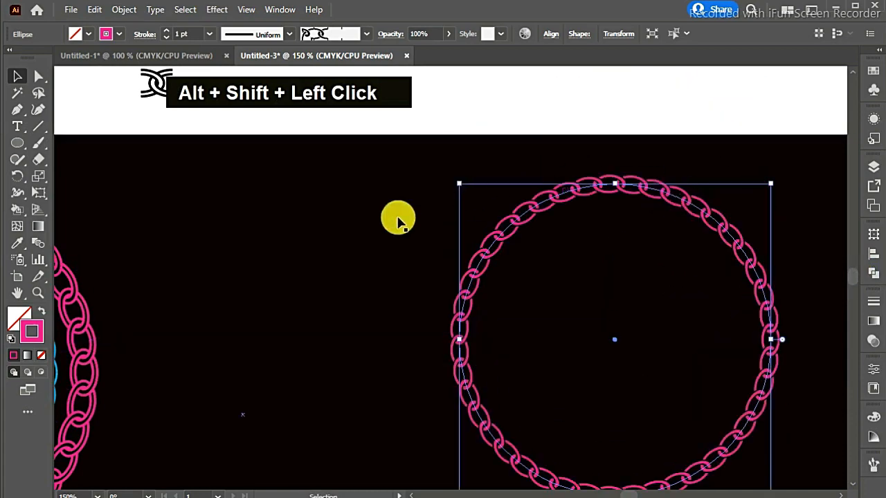
- Enlarge the magenta chain ring further to nearly match the existing outer ring, and reposition it within the black rectangle
{"action": "left_click", "coordinate": [375, 234]}
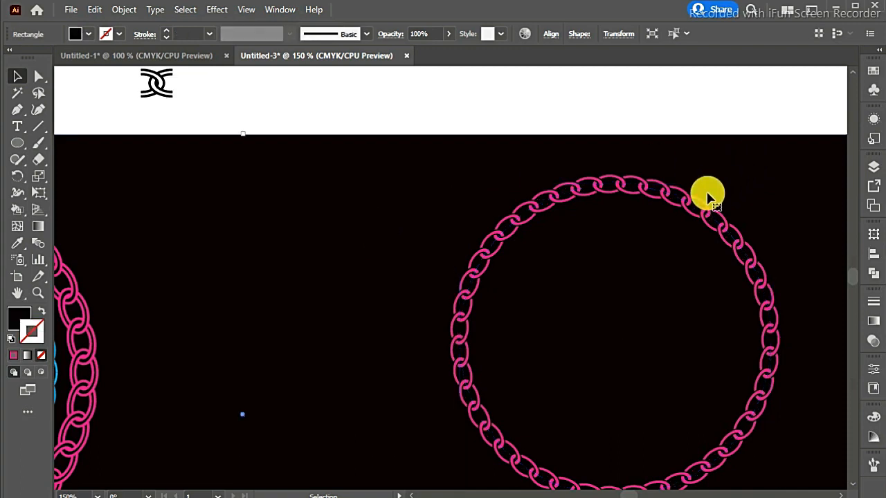
{"action": "scroll", "coordinate": [852, 276], "scroll_direction": "down", "scroll_amount": 3}
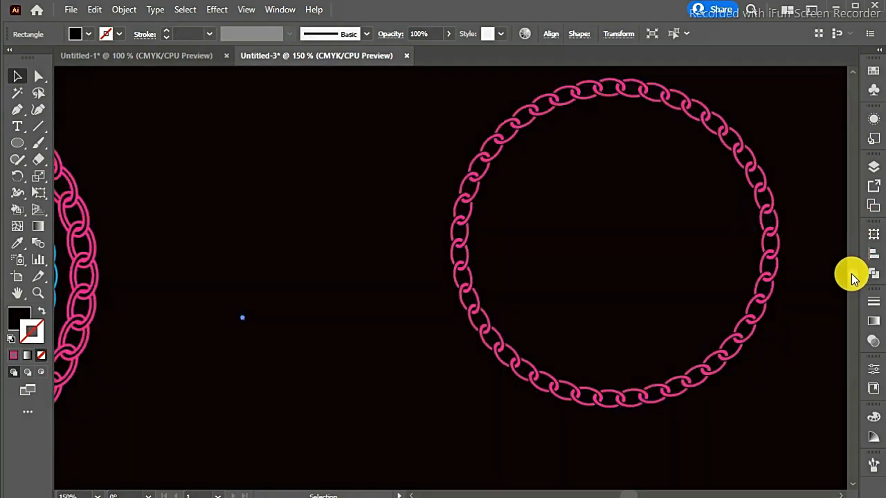
{"action": "left_click", "coordinate": [731, 337]}
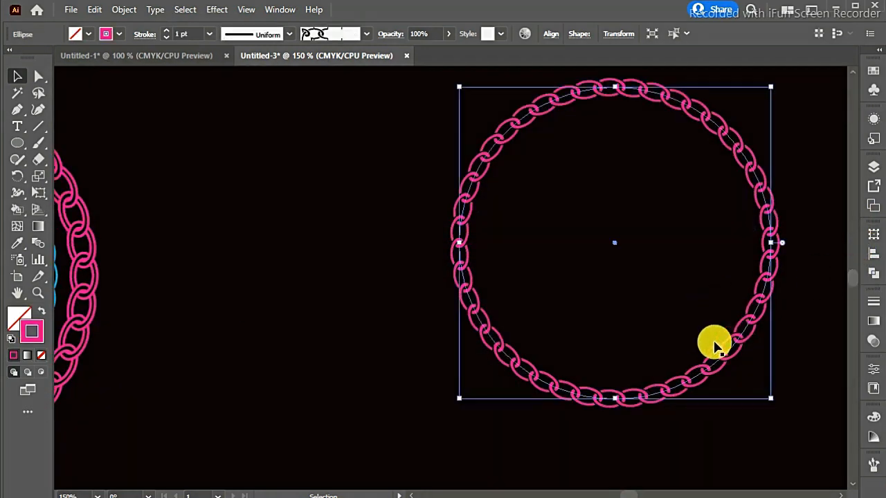
{"action": "left_click_drag", "start_coordinate": [460, 402], "coordinate": [433, 445]}
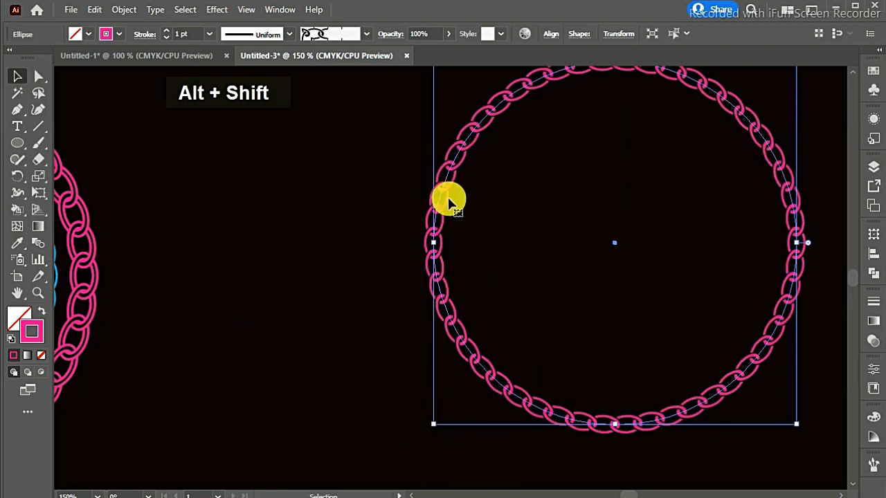
{"action": "left_click_drag", "start_coordinate": [471, 133], "coordinate": [467, 148]}
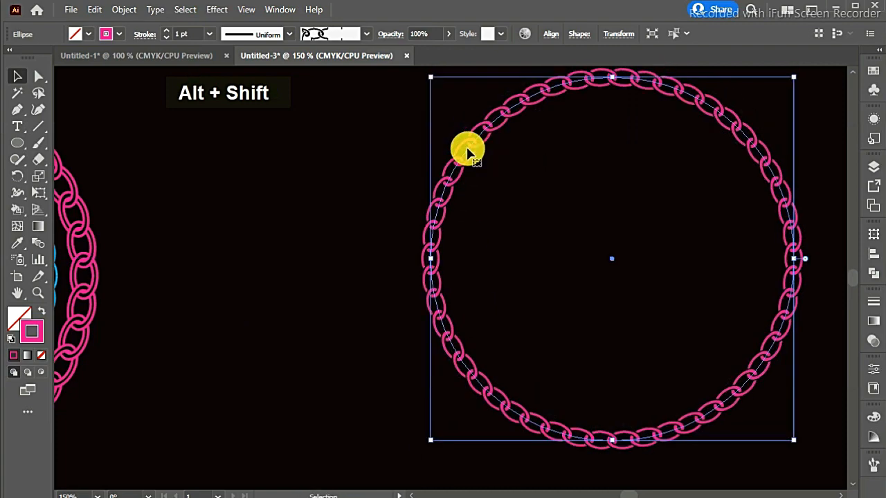
{"action": "key", "text": "ctrl+minus"}
{"action": "key", "text": "ctrl+minus"}
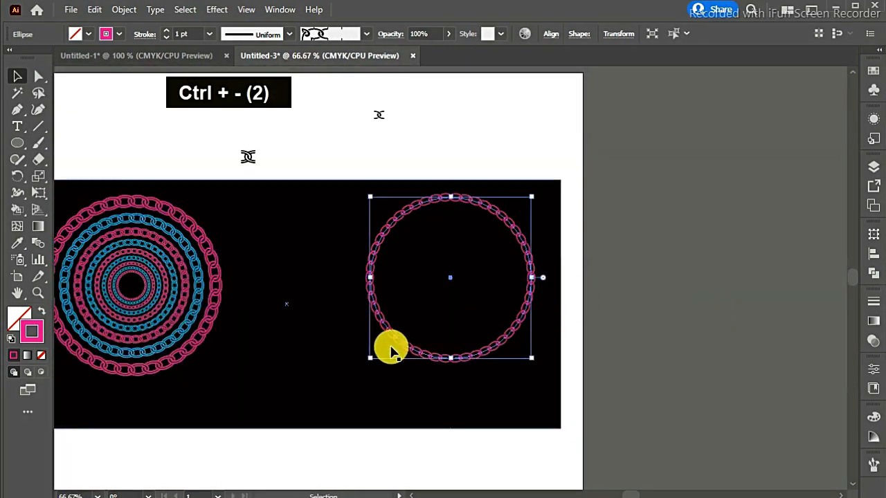
{"action": "left_click_drag", "start_coordinate": [372, 359], "coordinate": [358, 370]}
{"action": "mouse_move", "coordinate": [493, 198]}
{"action": "left_mouse_down"}
{"action": "mouse_move", "coordinate": [486, 215]}
{"action": "mouse_move", "coordinate": [486, 207]}
{"action": "left_mouse_up"}
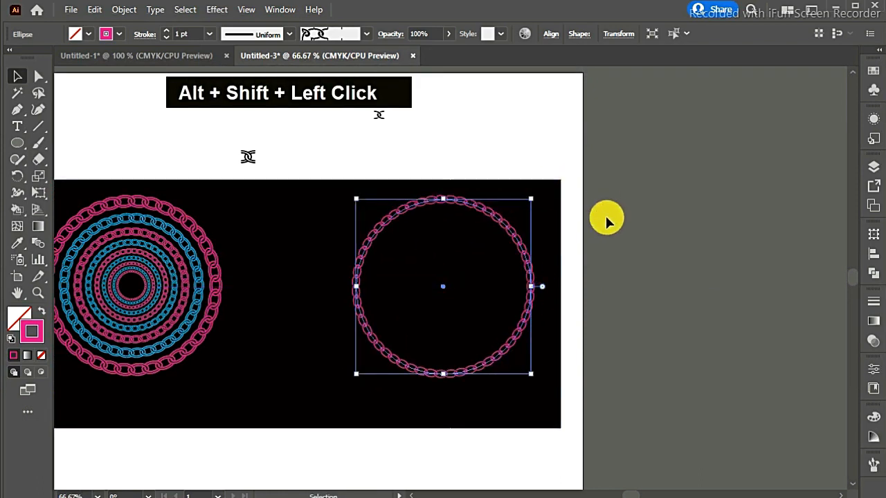
- Start a Transform effect on the magenta chain ring in the black rectangle and set its horizontal scale to 80%
{"action": "left_click", "coordinate": [611, 232]}
{"action": "left_click", "coordinate": [464, 202]}
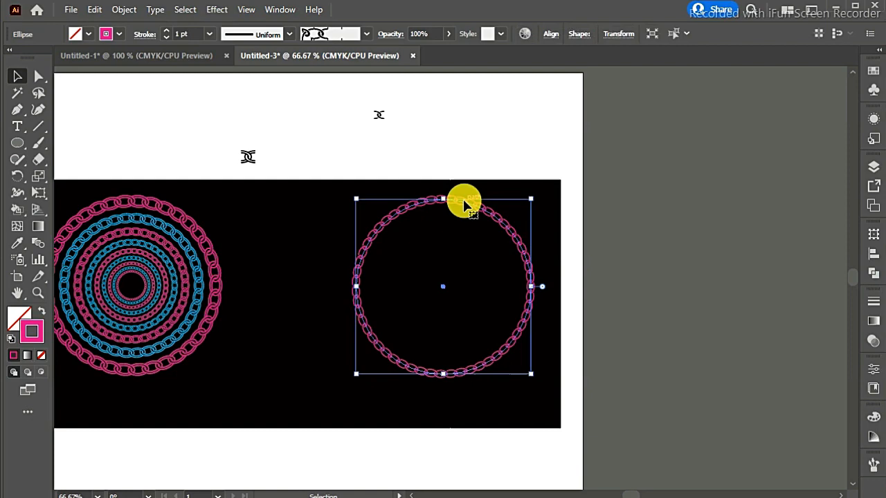
{"action": "left_click", "coordinate": [219, 11]}
{"action": "mouse_move", "coordinate": [237, 122]}
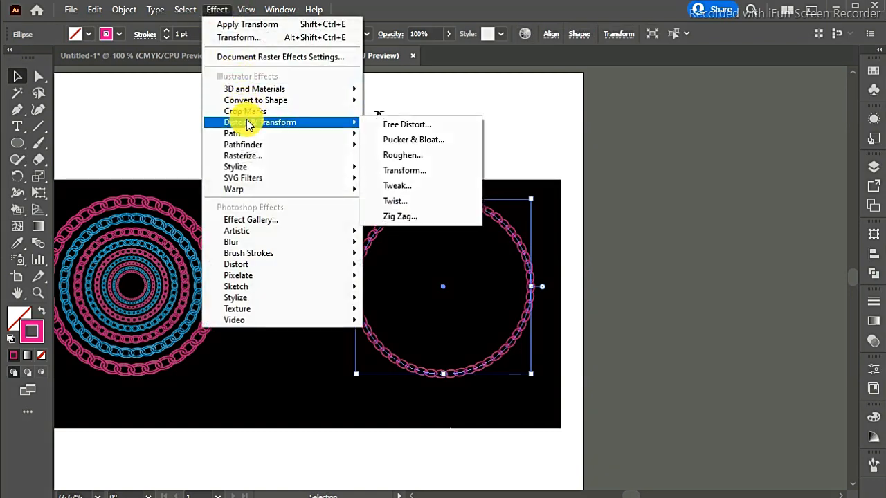
{"action": "left_click", "coordinate": [413, 173]}
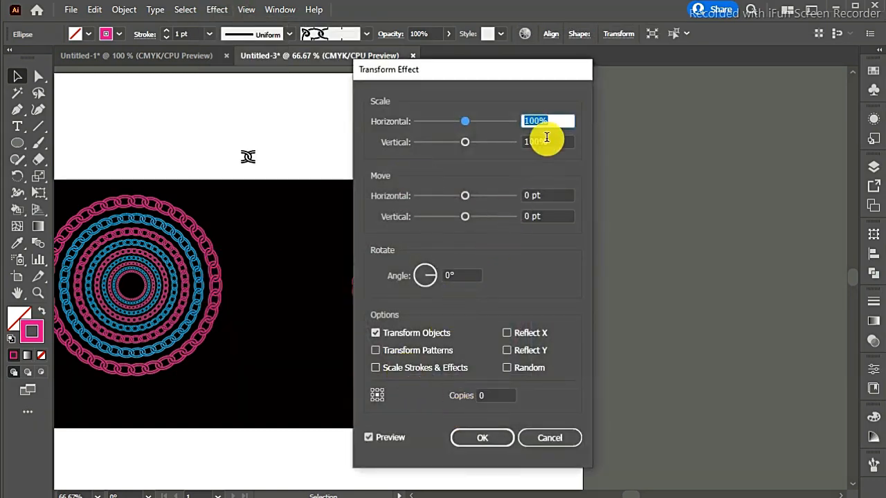
{"action": "key", "text": "BackSpace"}
{"action": "key", "text": "BackSpace"}
{"action": "type", "text": "8"}
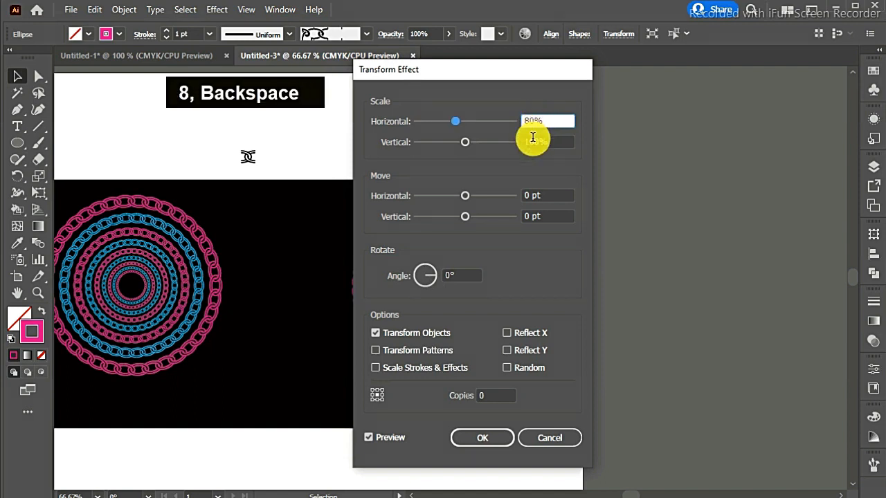
- Set the Transform effect's vertical scale to 80%, keeping the ring in view beside the dialog
{"action": "left_click", "coordinate": [533, 140]}
{"action": "left_click_drag", "start_coordinate": [525, 78], "coordinate": [309, 92]}
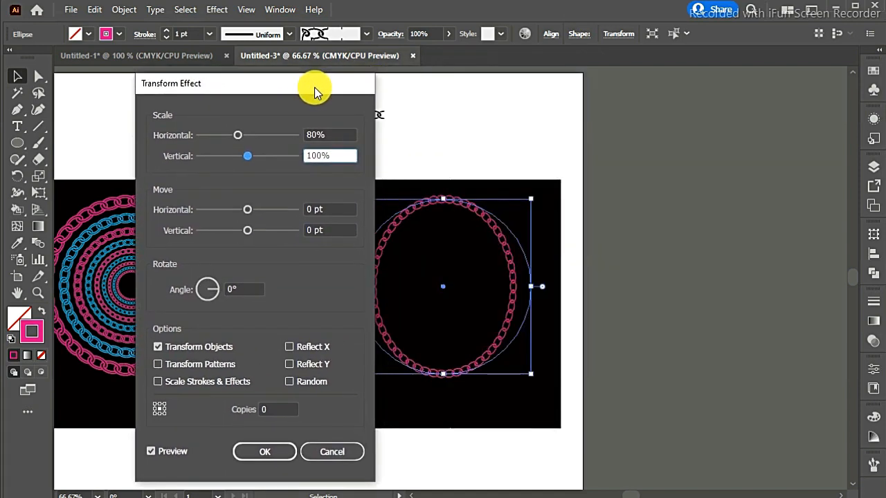
{"action": "left_click", "coordinate": [315, 154]}
{"action": "key", "text": "BackSpace"}
{"action": "key", "text": "BackSpace"}
{"action": "type", "text": "y"}
{"action": "key", "text": "BackSpace"}
{"action": "type", "text": "8"}
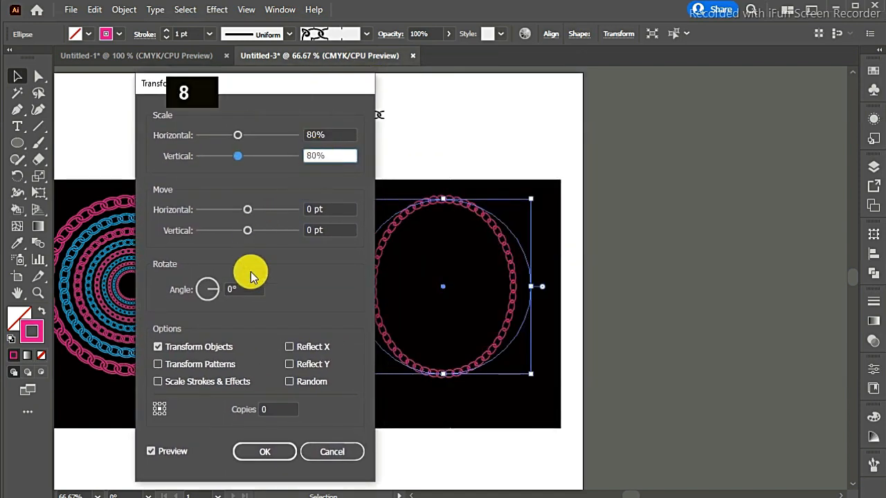
- Set the Transform effect to 8 copies and apply it to the chain ring
{"action": "left_click", "coordinate": [286, 407]}
{"action": "double_click", "coordinate": [286, 407]}
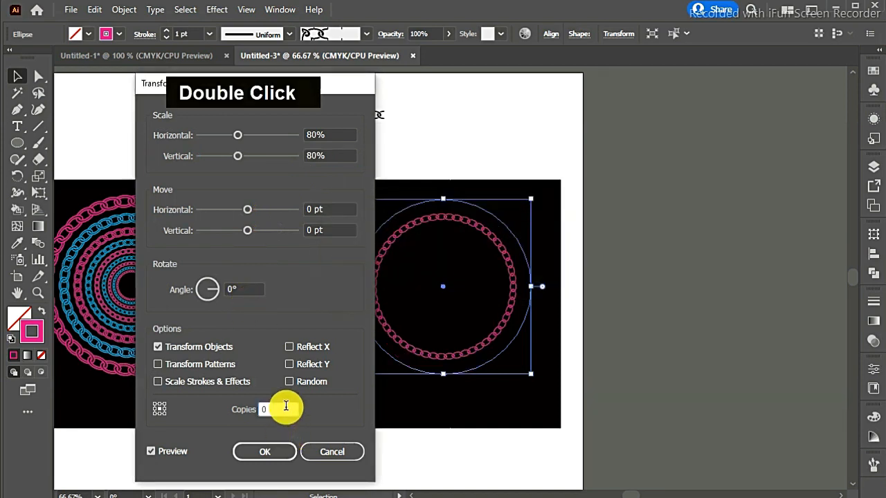
{"action": "left_click", "coordinate": [256, 453]}
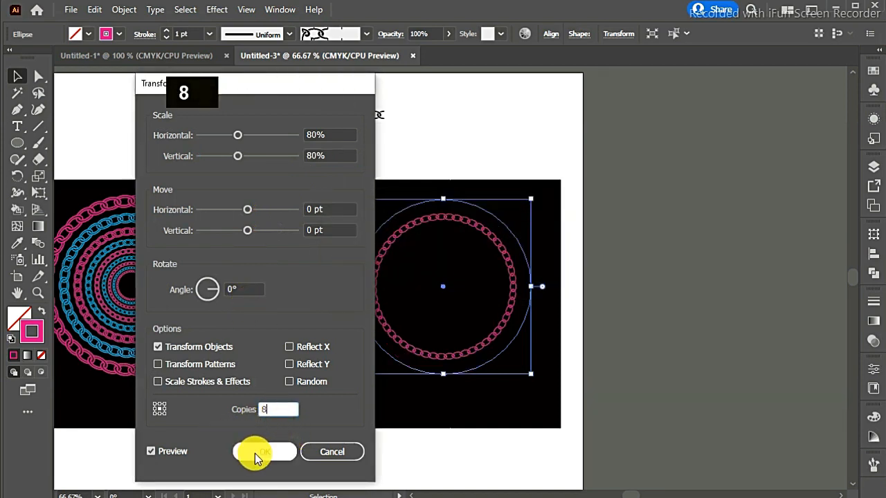
{"action": "left_click", "coordinate": [171, 457]}
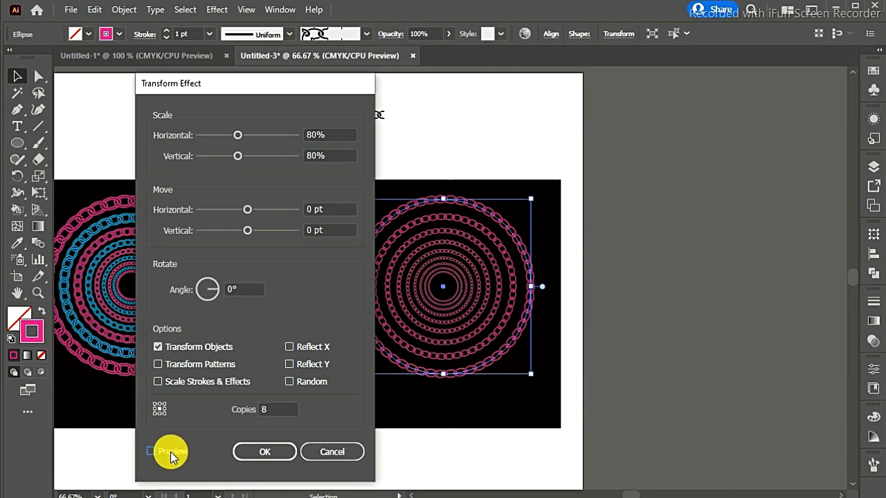
{"action": "left_click", "coordinate": [249, 454]}
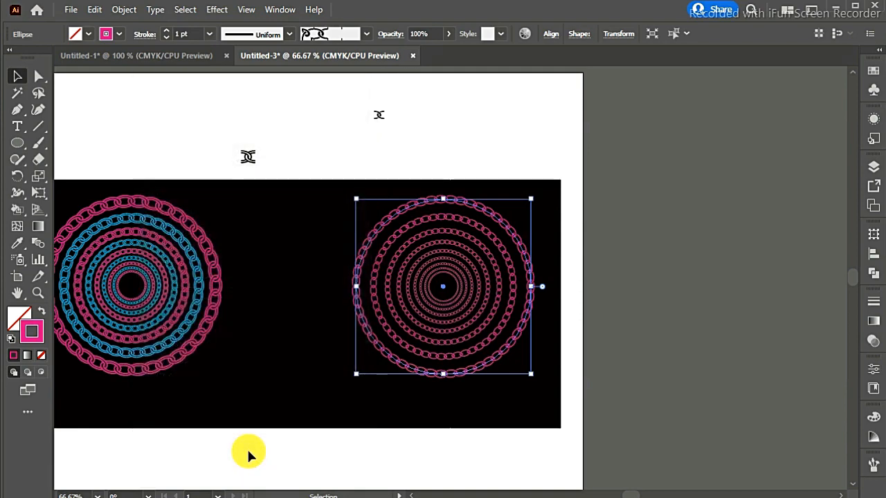
- Expand the appearance of the concentric magenta chain rings
{"action": "key", "text": "ctrl+equal"}
{"action": "key", "text": "ctrl+equal"}
{"action": "key", "text": "ctrl+equal"}
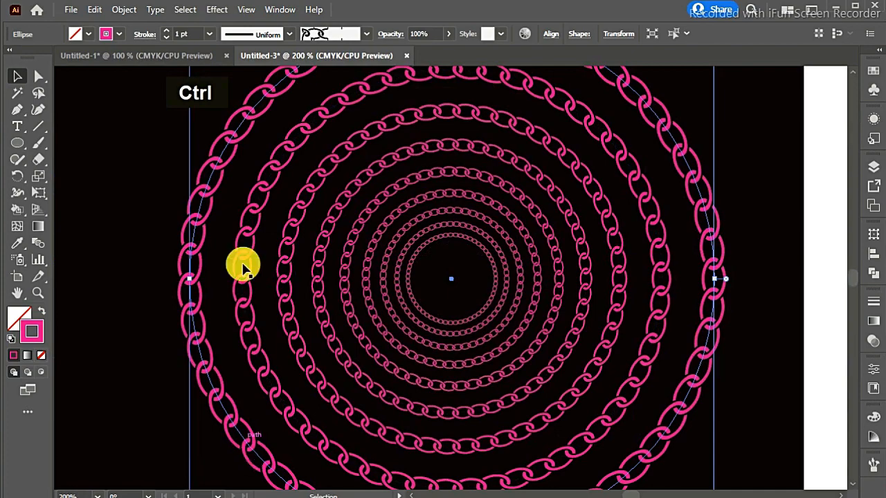
{"action": "left_click", "coordinate": [125, 10]}
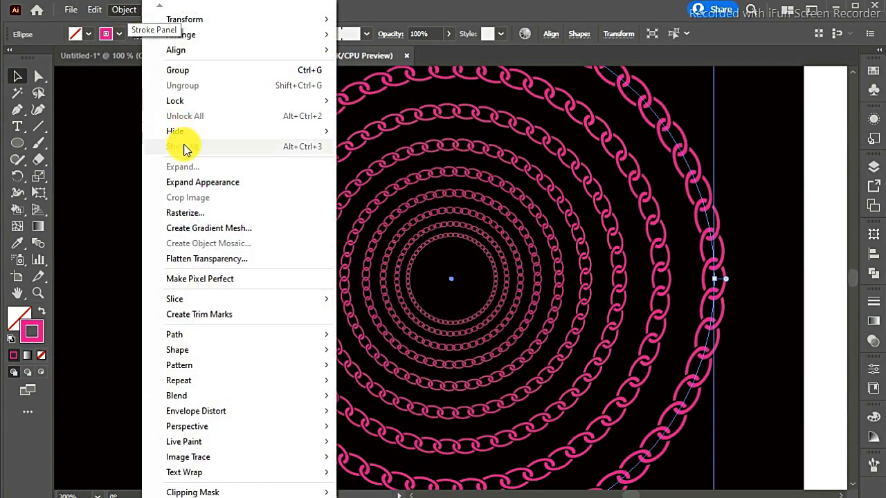
{"action": "left_click", "coordinate": [196, 178]}
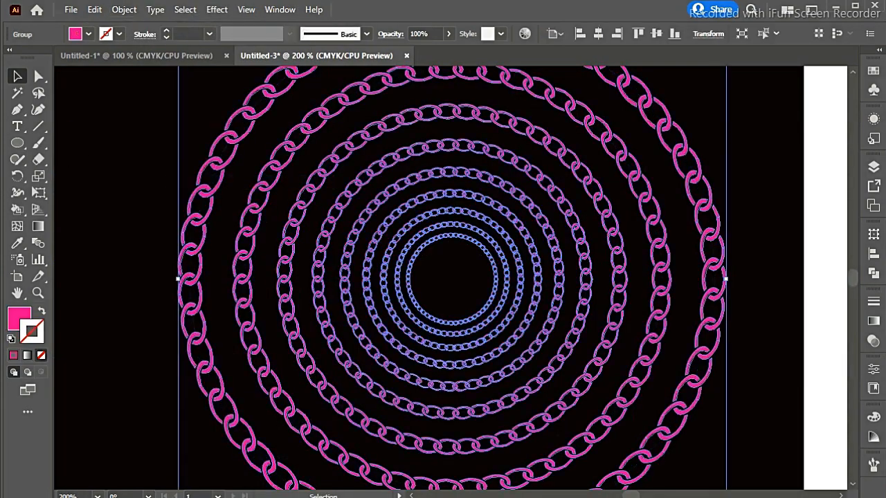
- Isolate the expanded ring group and select every second ring, starting with the second from the outside
{"action": "left_click", "coordinate": [92, 110]}
{"action": "left_click", "coordinate": [311, 139]}
{"action": "double_click", "coordinate": [311, 140]}
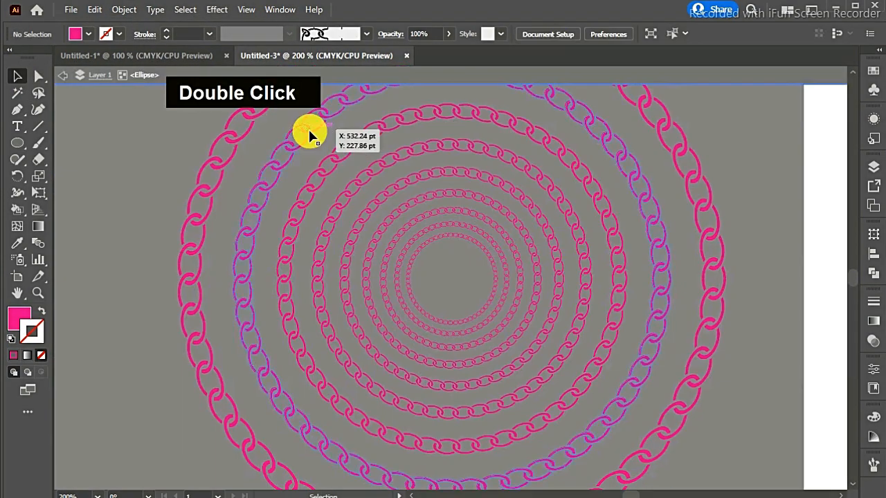
{"action": "left_click", "coordinate": [349, 196], "text": "shift"}
{"action": "left_click", "coordinate": [380, 242], "text": "shift"}
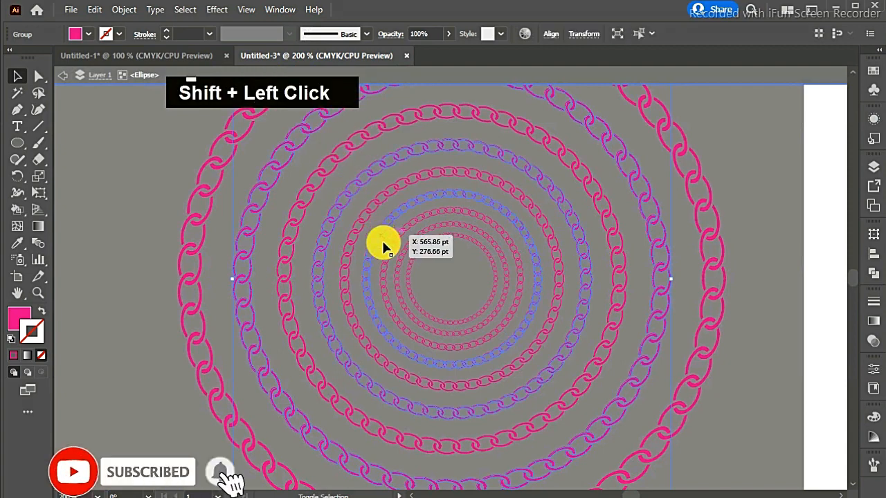
{"action": "left_click", "coordinate": [395, 263], "text": "shift"}
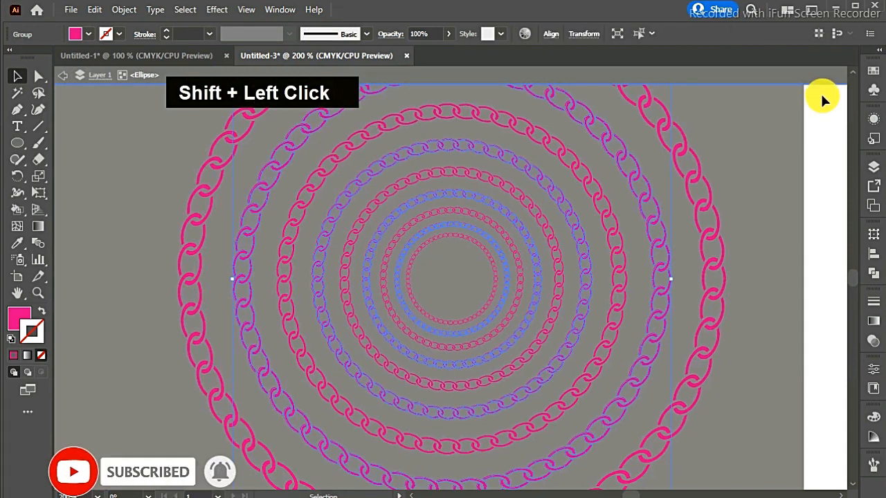
- Apply a blue swatch as the stroke of the selected alternate rings and leave isolation mode
{"action": "left_click", "coordinate": [873, 71]}
{"action": "left_click", "coordinate": [785, 141]}
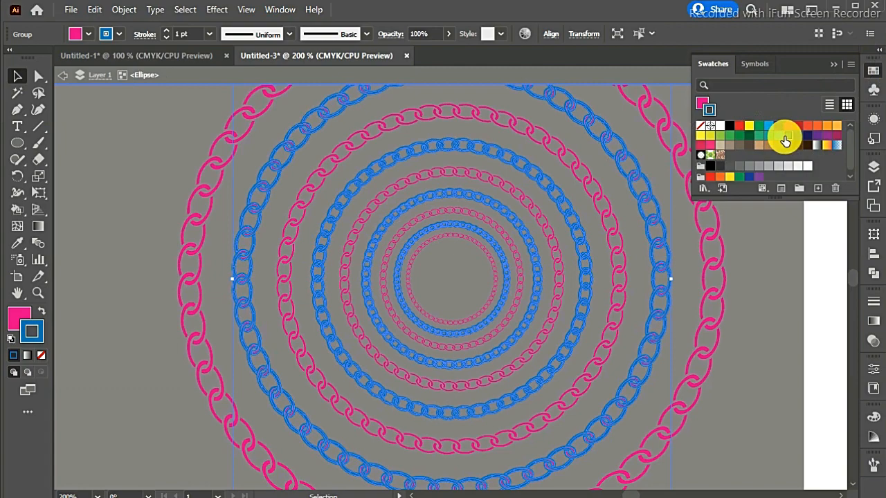
{"action": "double_click", "coordinate": [831, 133]}
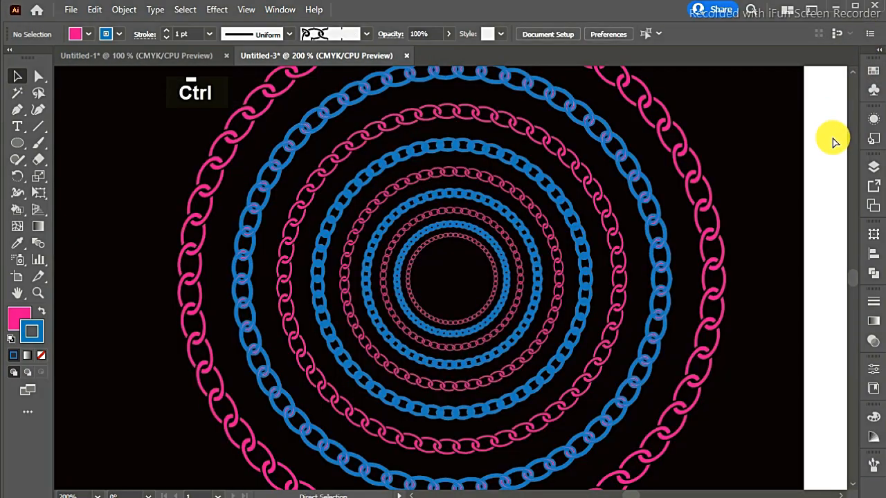
- Examine the recoloured rings up close and beside the earlier magenta and cyan ring set
{"action": "key", "text": "ctrl+minus"}
{"action": "key", "text": "ctrl+minus"}
{"action": "key", "text": "ctrl+minus"}
{"action": "key", "text": "ctrl+minus"}
{"action": "key", "text": "ctrl+minus"}
{"action": "key", "text": "ctrl+equal"}
{"action": "key", "text": "ctrl+equal"}
{"action": "key", "text": "ctrl+equal"}
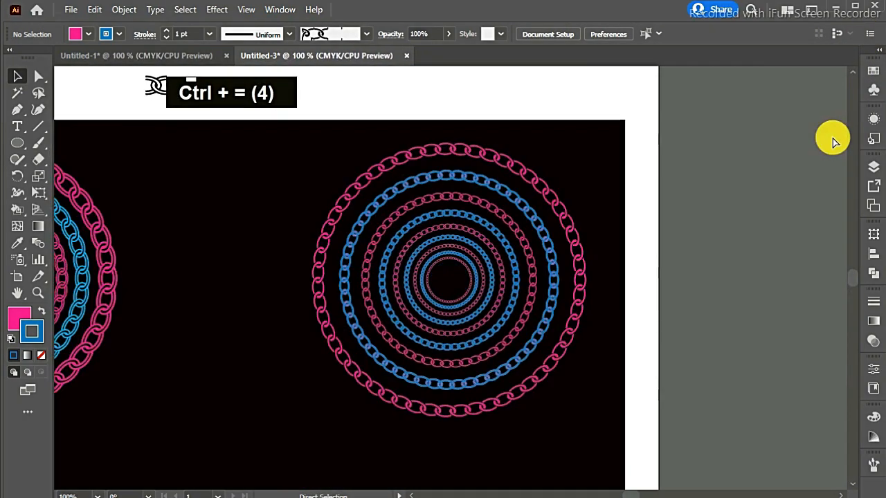
{"action": "key", "text": "ctrl+minus"}
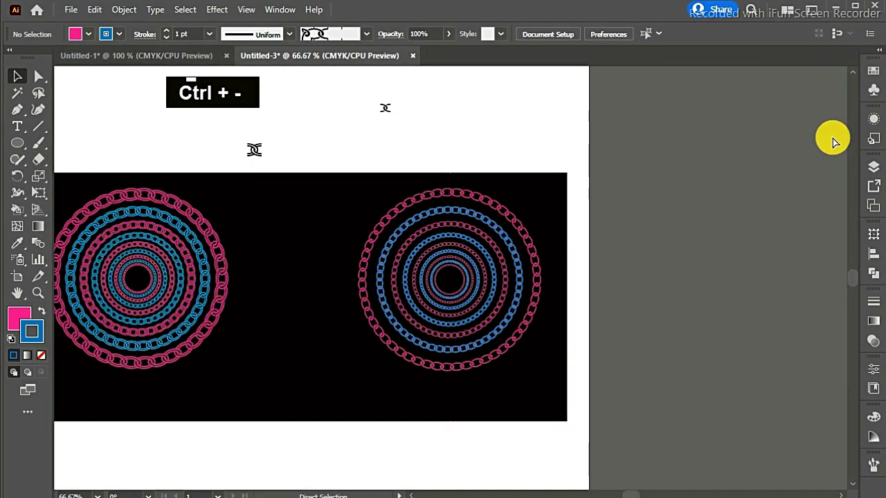
- Undo the blue stroke on the alternate rings, returning to the isolated ring group
{"action": "left_click", "coordinate": [493, 227]}
{"action": "double_click", "coordinate": [547, 225]}
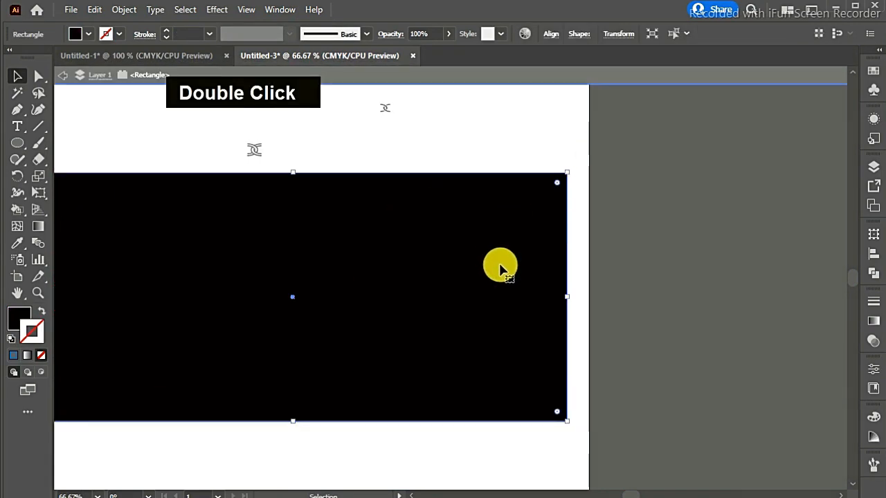
{"action": "double_click", "coordinate": [557, 111]}
{"action": "key", "text": "ctrl+z"}
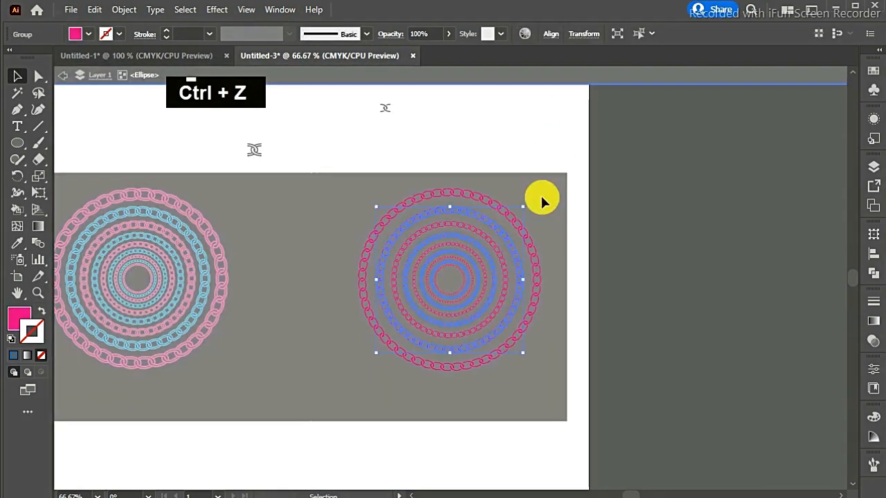
- Recolour the stroke of the selected alternate rings with a blue shade from the Color Guide and leave isolation mode
{"action": "left_click", "coordinate": [874, 72]}
{"action": "left_click", "coordinate": [875, 71]}
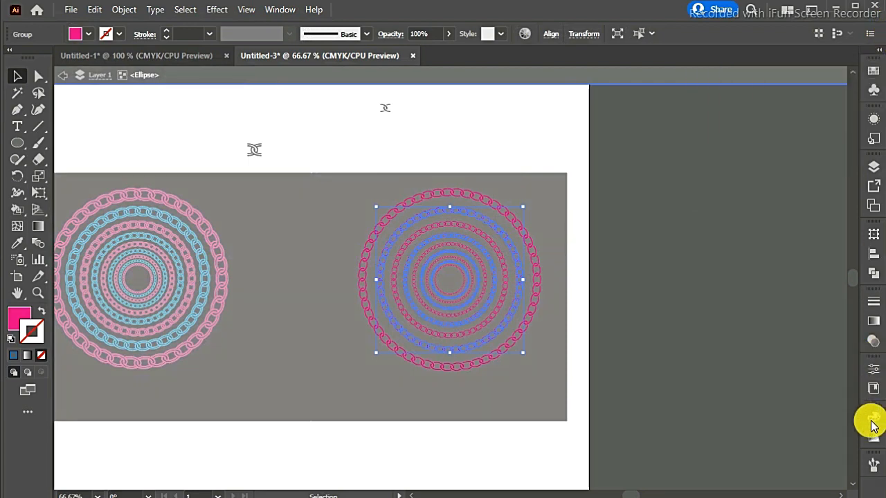
{"action": "left_click", "coordinate": [873, 432]}
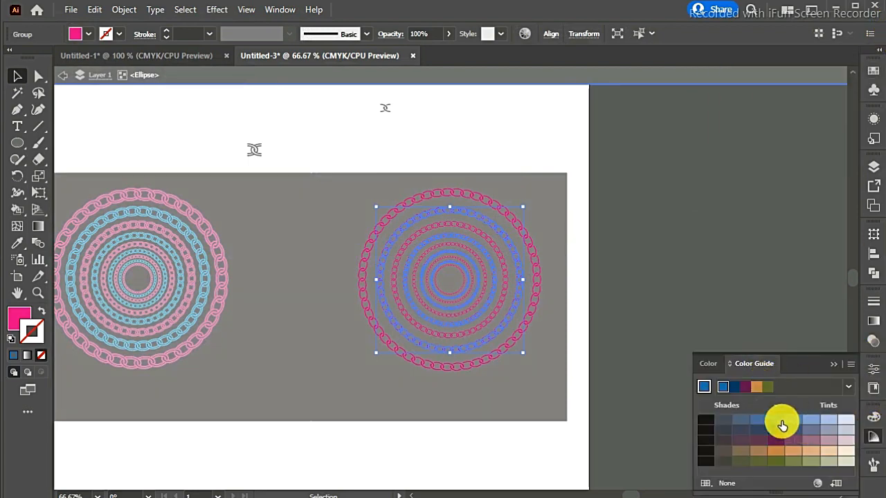
{"action": "left_click", "coordinate": [783, 425]}
{"action": "double_click", "coordinate": [571, 428]}
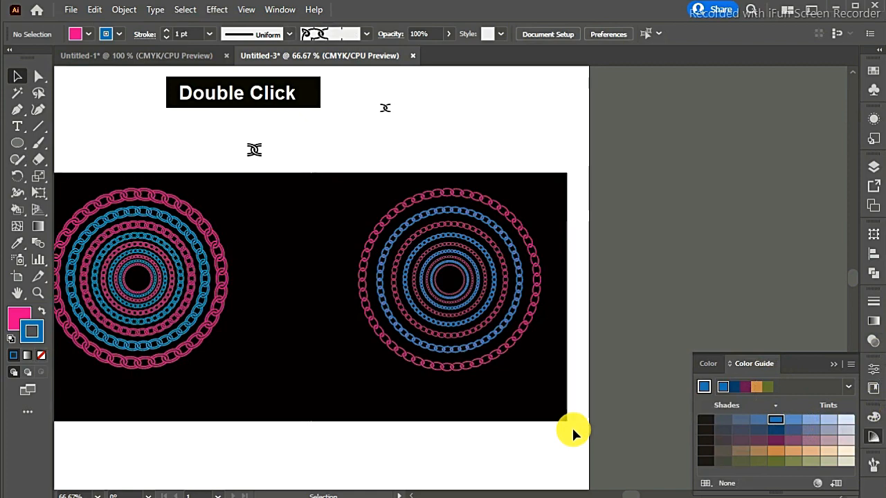
{"action": "left_click", "coordinate": [508, 416]}
{"action": "scroll", "coordinate": [632, 492], "scroll_direction": "left", "scroll_amount": 3}
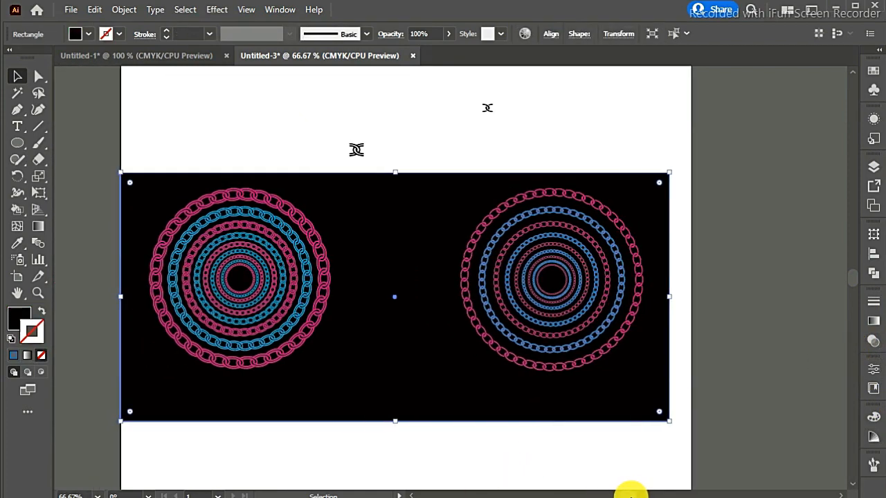
{"action": "left_click", "coordinate": [604, 209]}
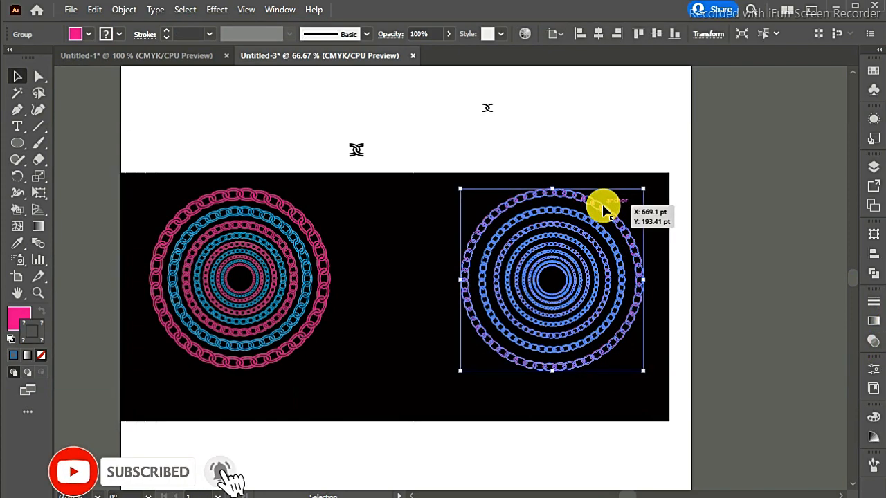
{"action": "double_click", "coordinate": [603, 209]}
{"action": "double_click", "coordinate": [386, 225]}
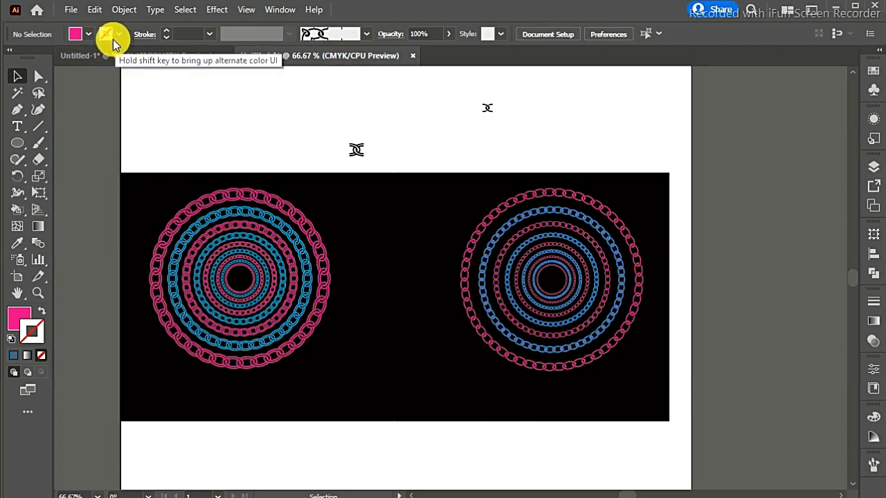
- Delete the two leftover black link motifs above the black rectangle
{"action": "left_click", "coordinate": [398, 165]}
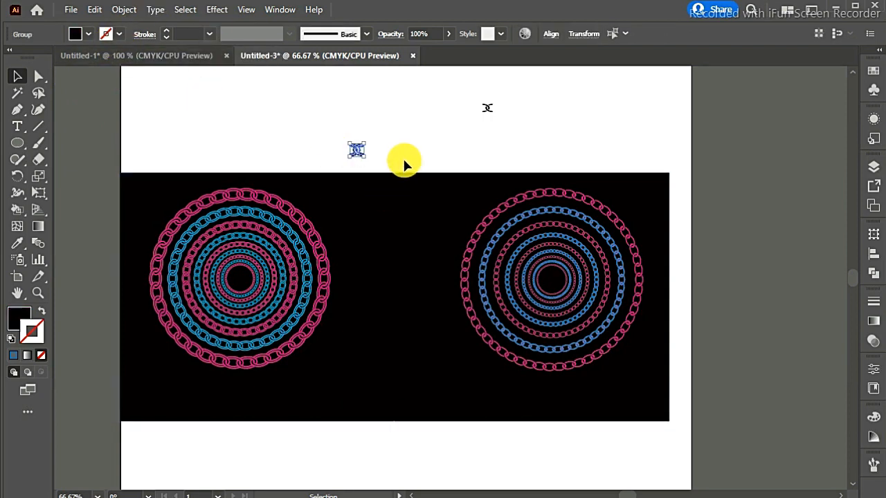
{"action": "key", "text": "Delete"}
{"action": "left_click", "coordinate": [488, 108]}
{"action": "key", "text": "Delete"}
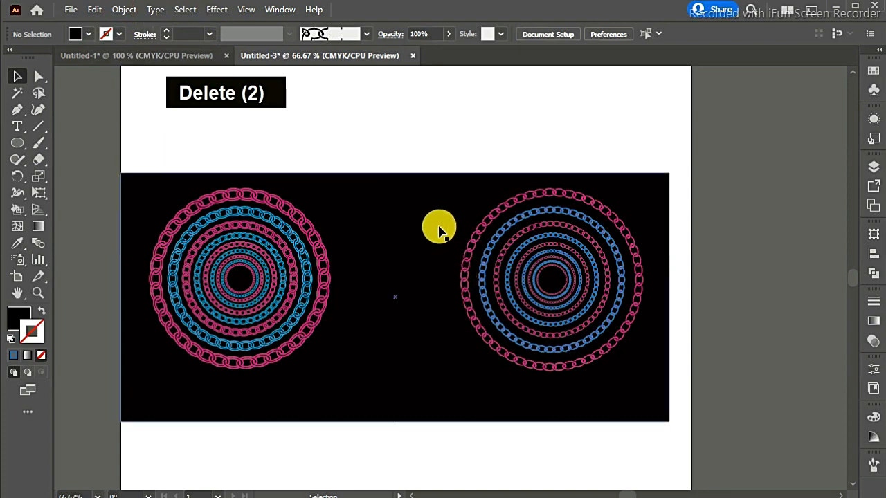
- Move the magenta and blue ring set closer to the other set, and shrink the black rectangle's width and height around both
{"action": "left_click_drag", "start_coordinate": [480, 229], "coordinate": [413, 224]}
{"action": "left_click", "coordinate": [654, 299]}
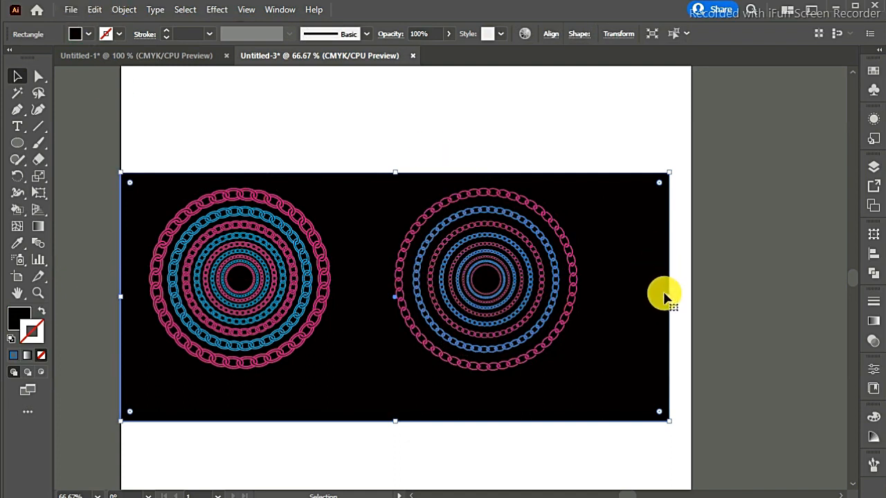
{"action": "left_click_drag", "start_coordinate": [663, 294], "coordinate": [627, 295]}
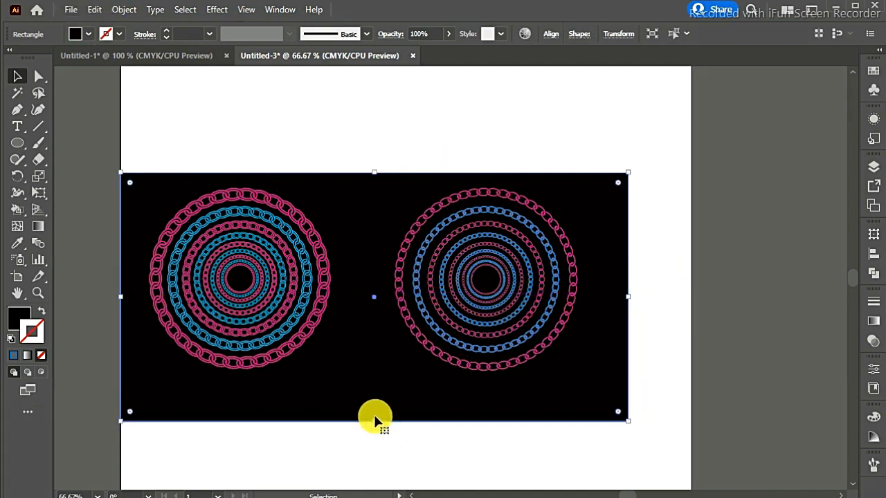
{"action": "left_click_drag", "start_coordinate": [375, 418], "coordinate": [370, 405]}
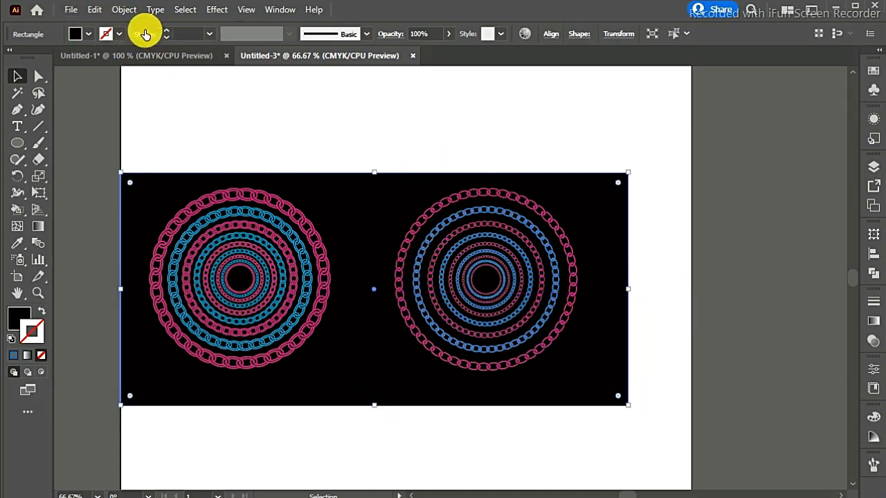
{"action": "left_click", "coordinate": [74, 9]}
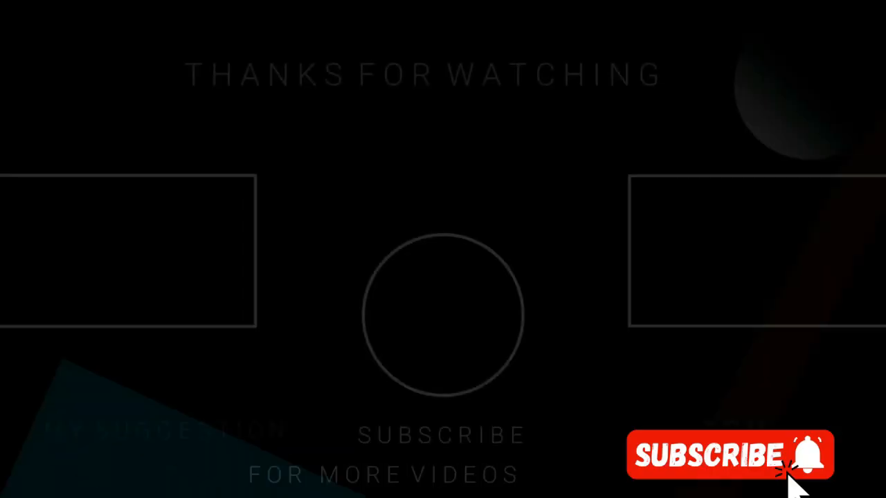